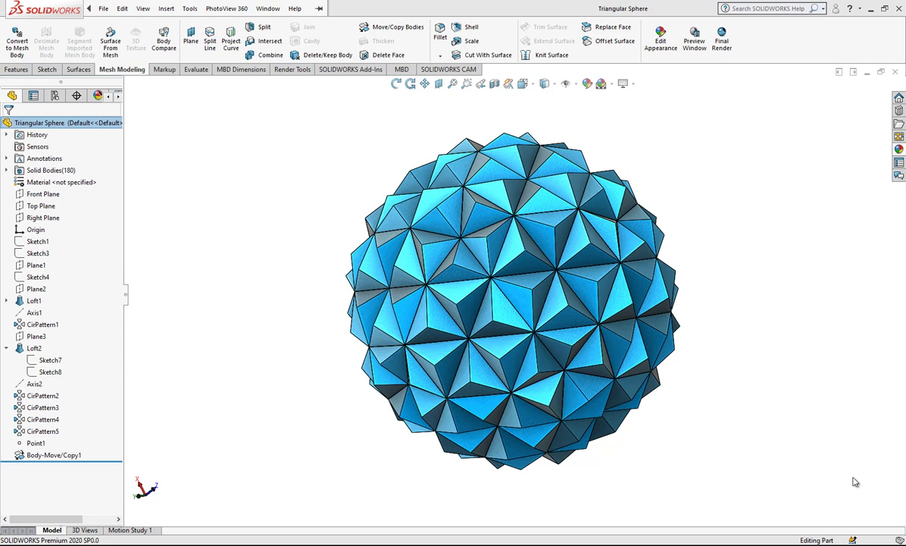
# - Start a new part and open a sketch on the Top Plane
pyautogui.click(103, 9)
pyautogui.click(118, 26)
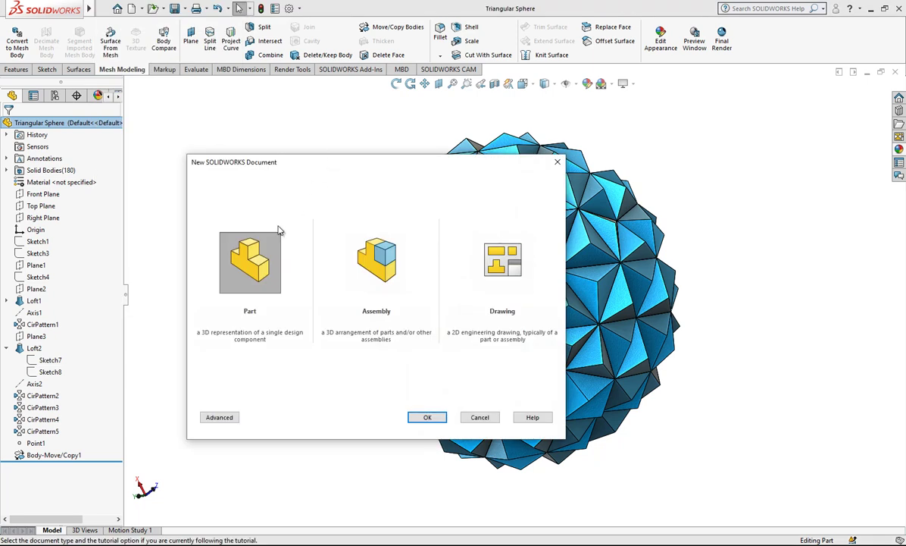
pyautogui.doubleClick(262, 243)
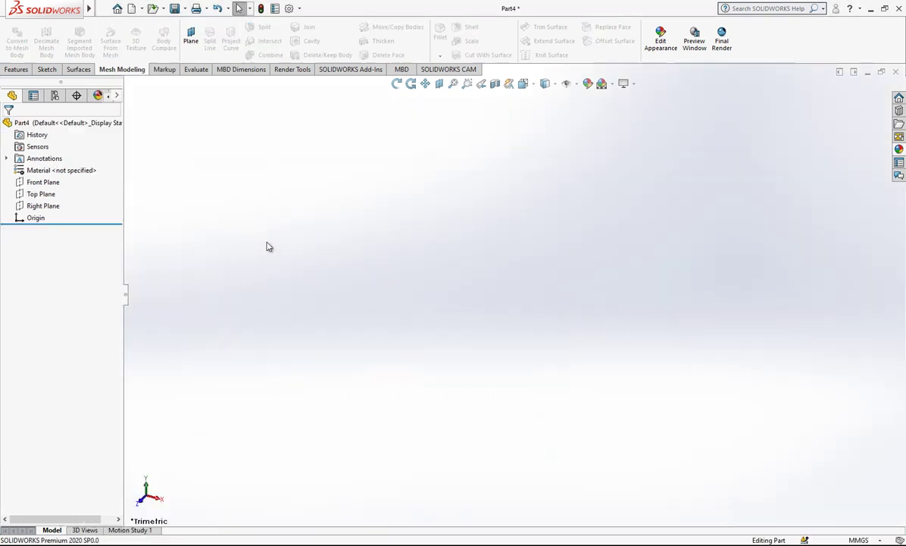
pyautogui.click(42, 196)
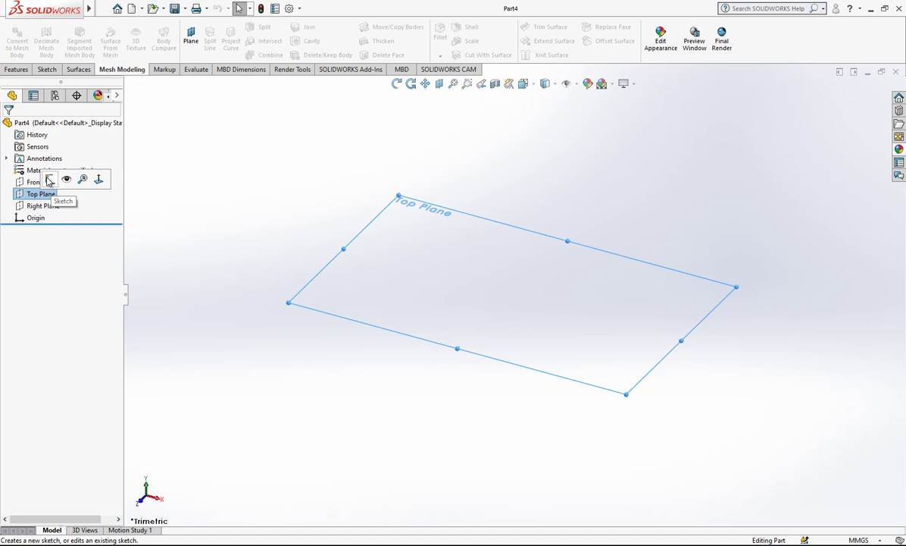
pyautogui.click(49, 179)
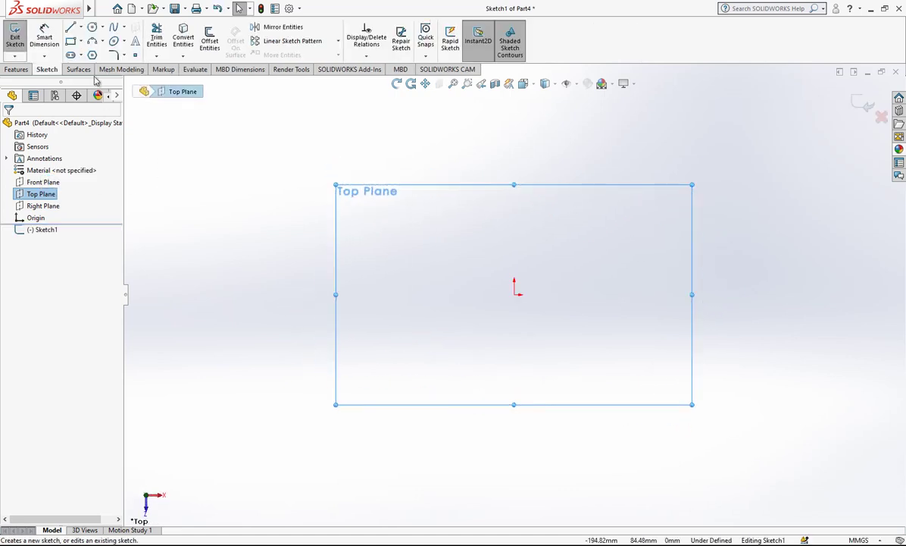
# - Draw a five-sided polygon centred on the origin
pyautogui.click(92, 57)
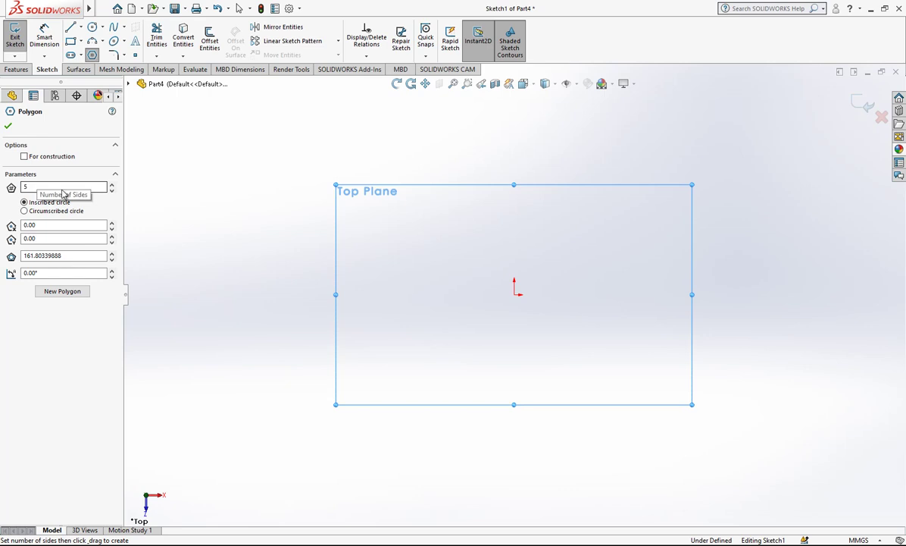
pyautogui.moveTo(515, 294); pyautogui.dragTo(661, 299)
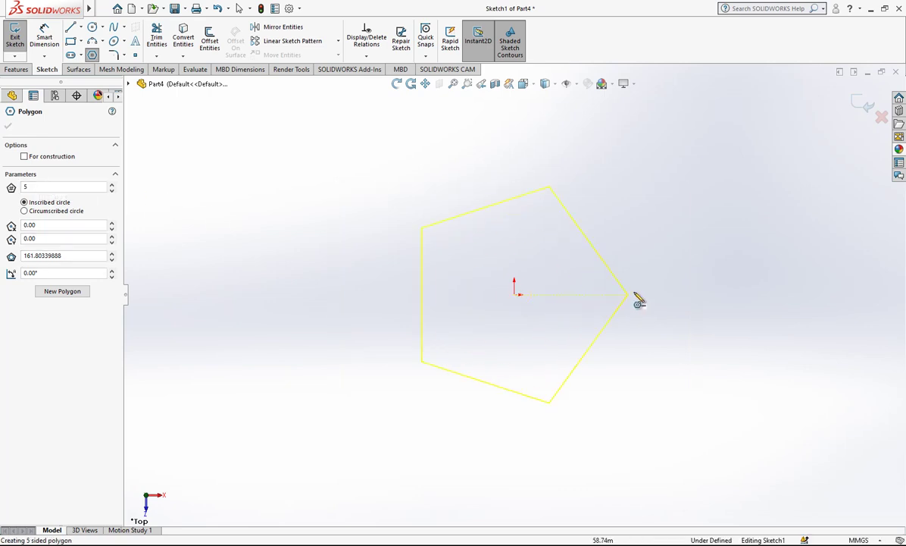
pyautogui.press('Escape')
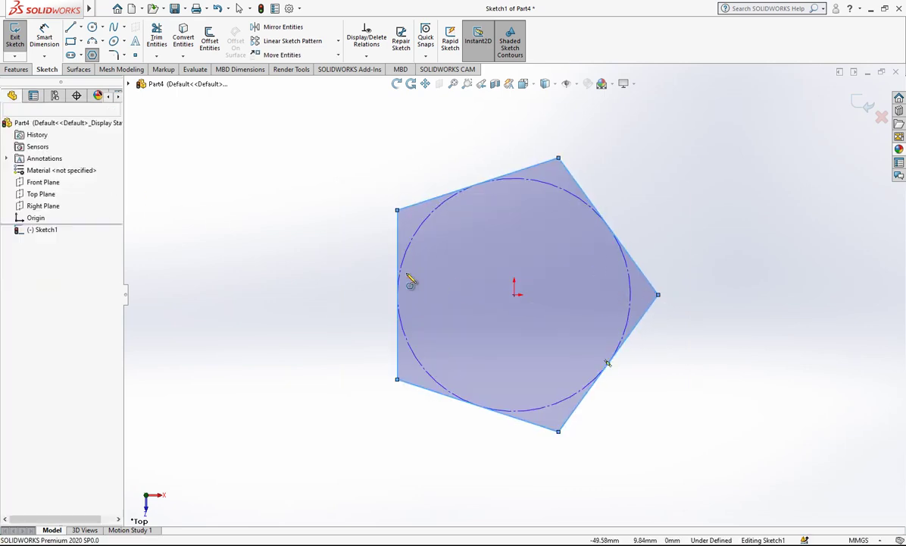
pyautogui.click(398, 223)
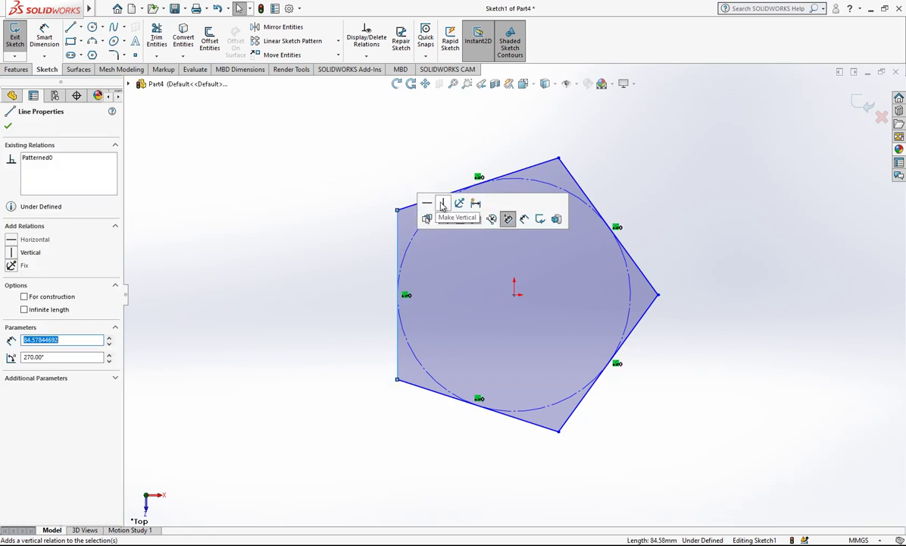
pyautogui.press('Escape')
# - Add a larger surrounding pentagon with a vertical left edge, set for construction
pyautogui.click(93, 54)
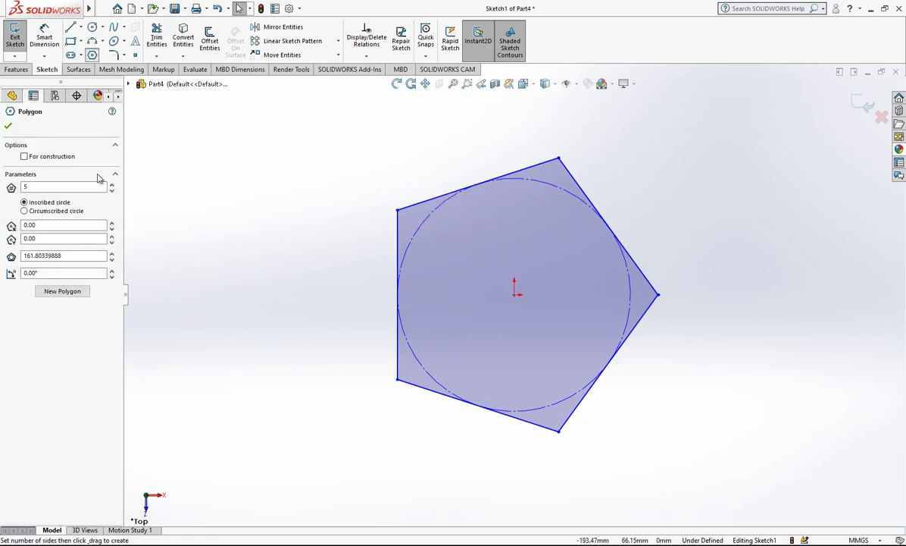
pyautogui.click(515, 294)
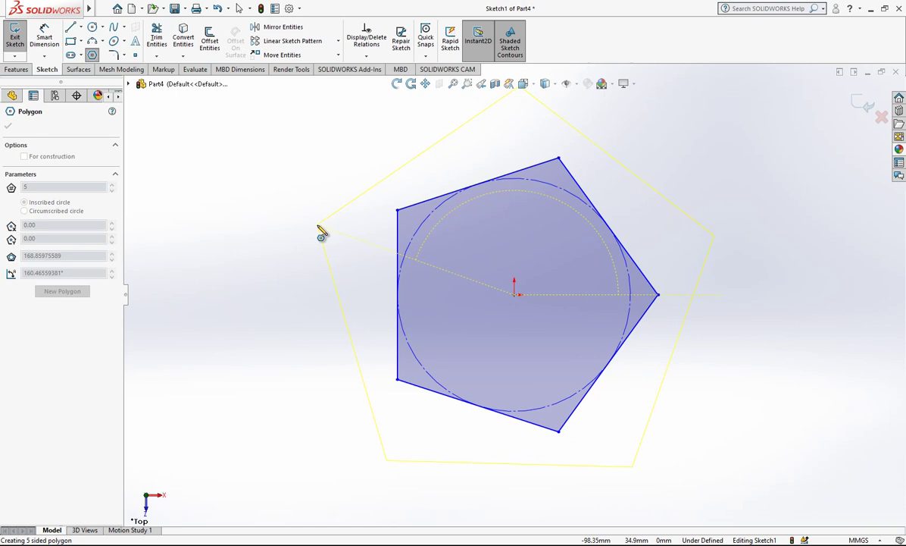
pyautogui.click(343, 167)
pyautogui.press('Escape')
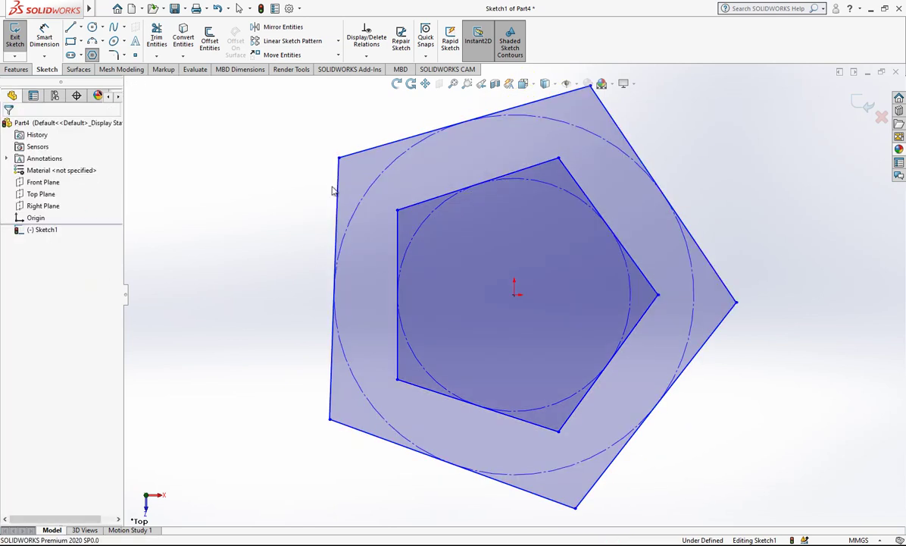
pyautogui.click(338, 197)
pyautogui.click(385, 138)
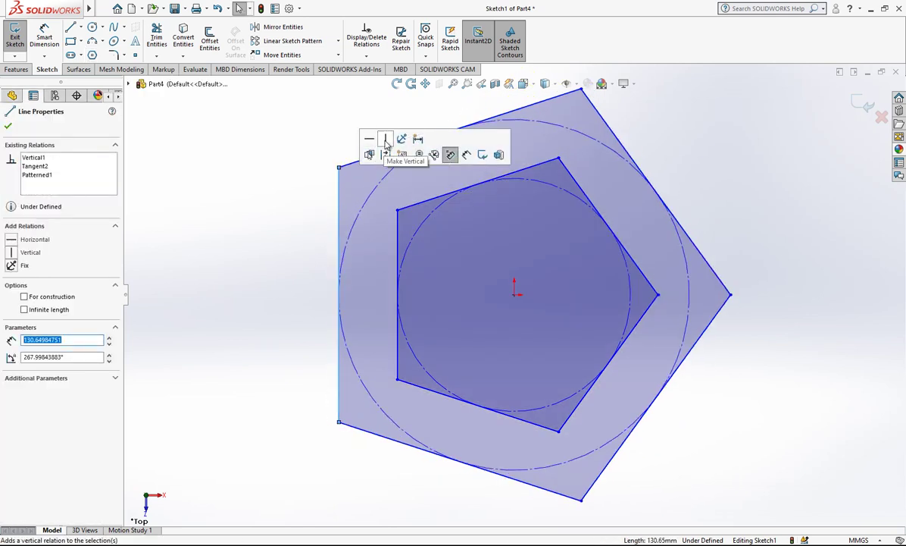
pyautogui.press('Escape')
pyautogui.rightClick(341, 199)
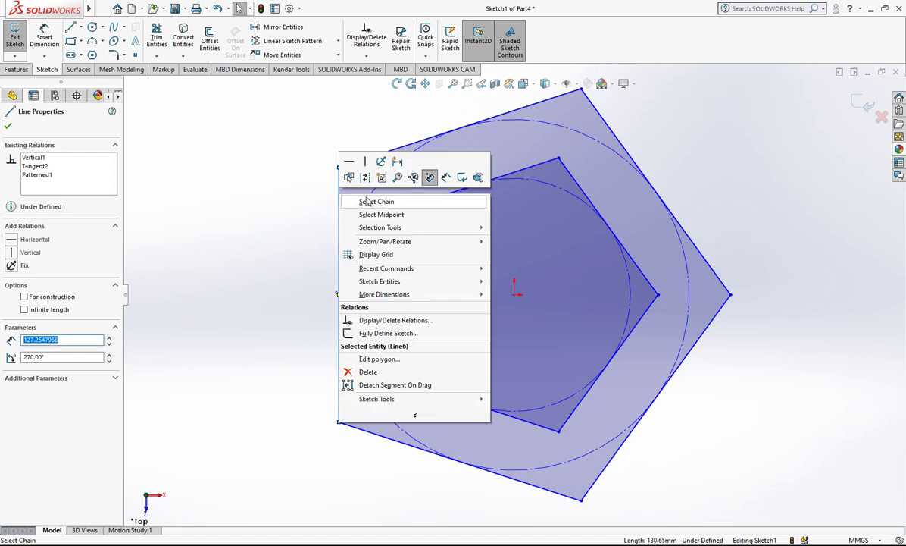
pyautogui.click(372, 203)
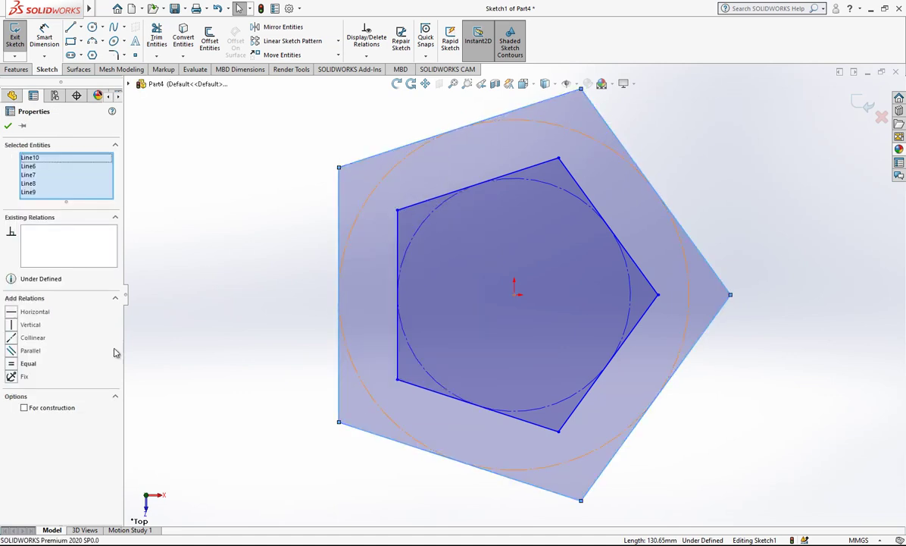
pyautogui.click(61, 410)
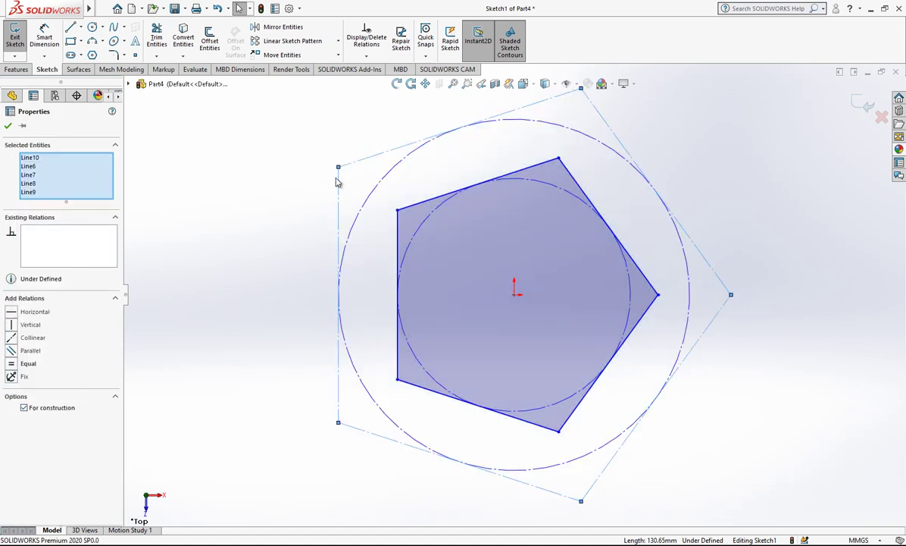
pyautogui.press('Escape')
pyautogui.moveTo(549, 150); pyautogui.dragTo(632, 290)
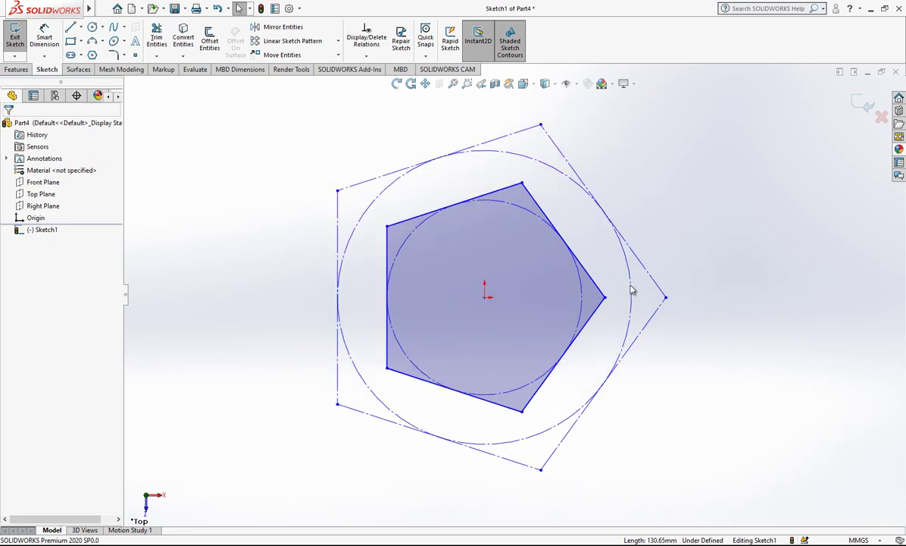
# - Dimension the inner pentagon's left edge to 60 mm and the outer's to 120 mm
pyautogui.click(44, 38)
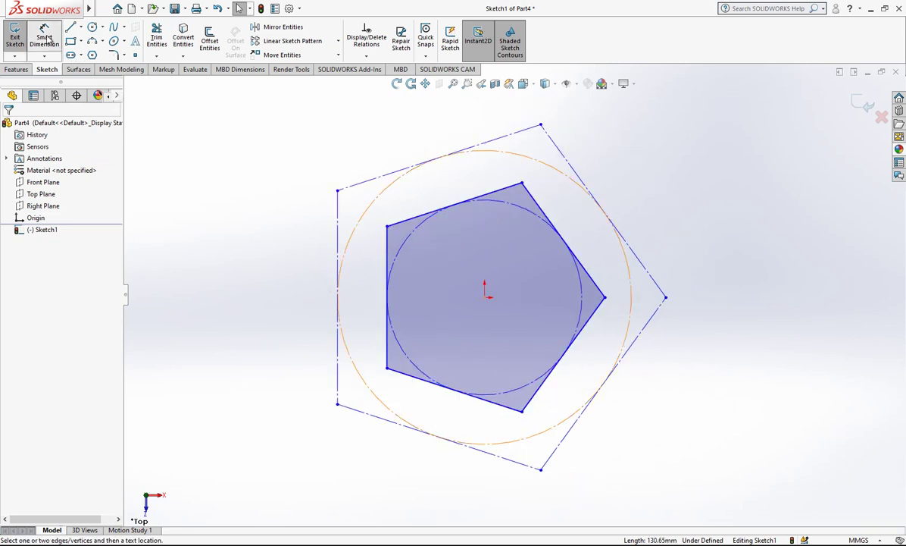
pyautogui.click(377, 252)
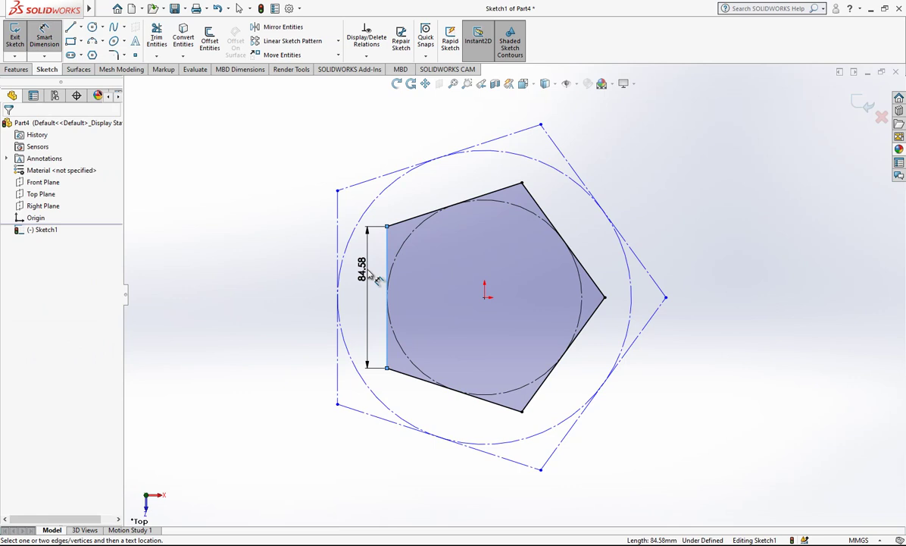
pyautogui.click(376, 279)
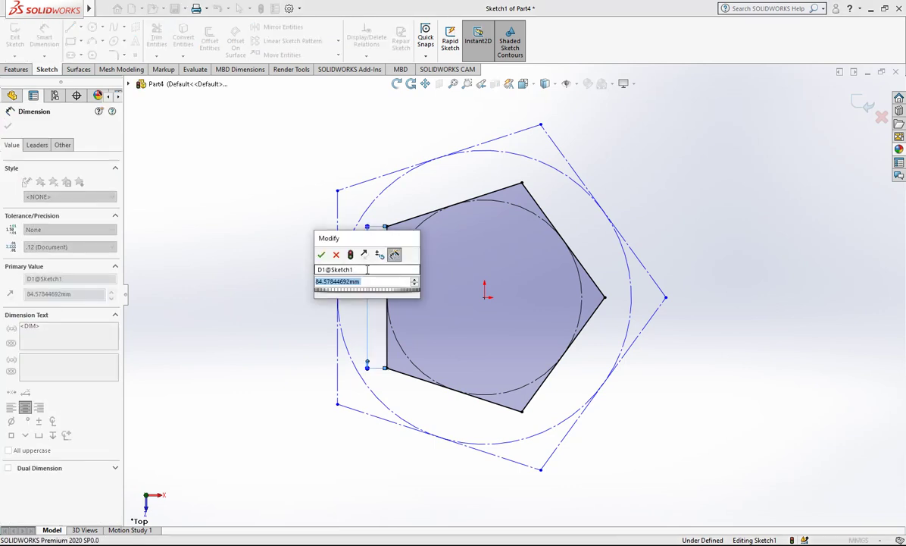
pyautogui.write('60')
pyautogui.press('Return')
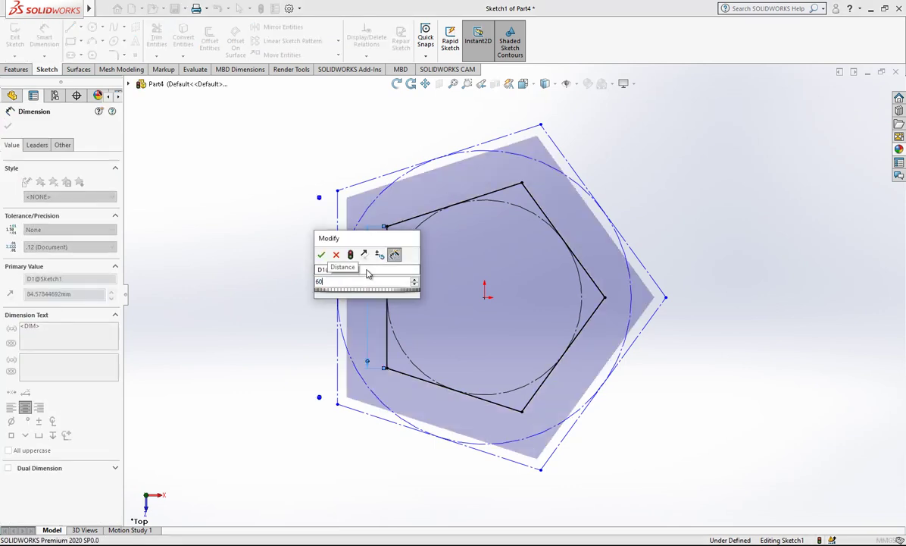
pyautogui.click(331, 250)
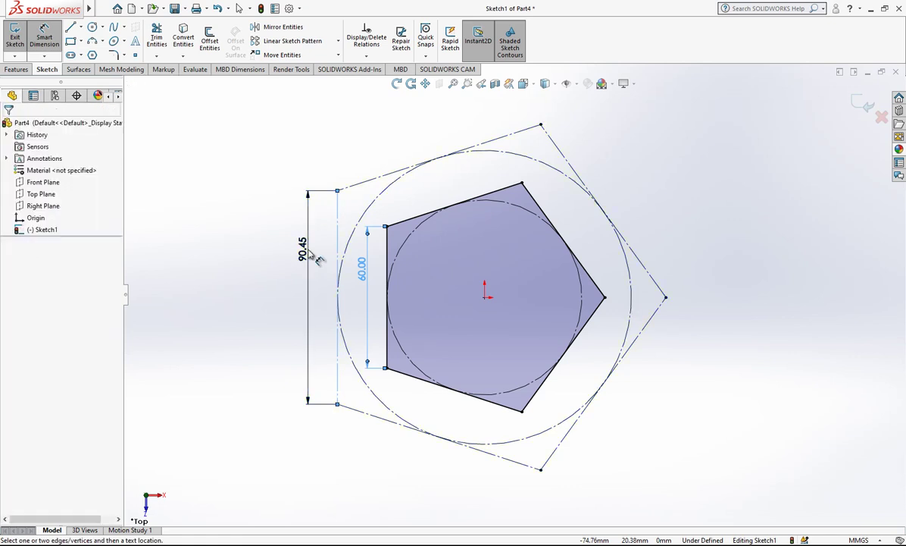
pyautogui.click(309, 253)
pyautogui.write('120')
pyautogui.press('Return')
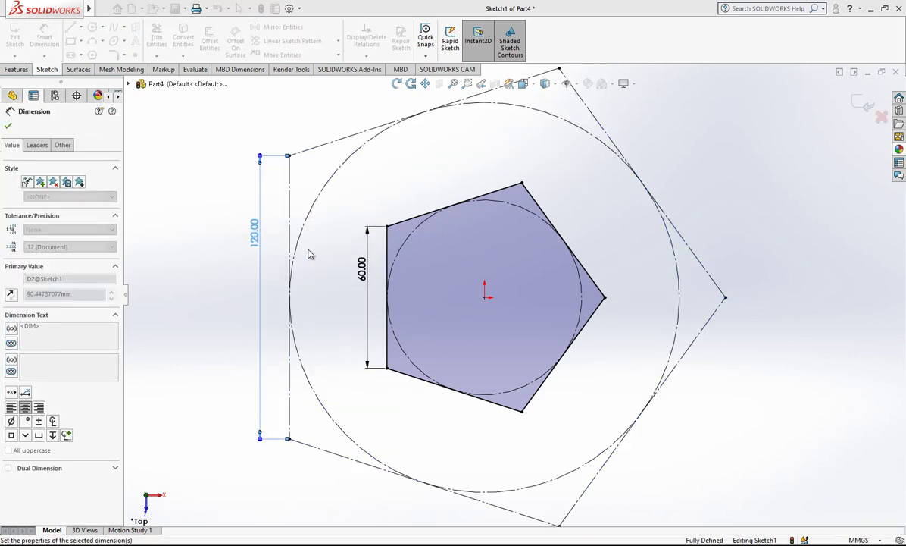
pyautogui.press('Escape')
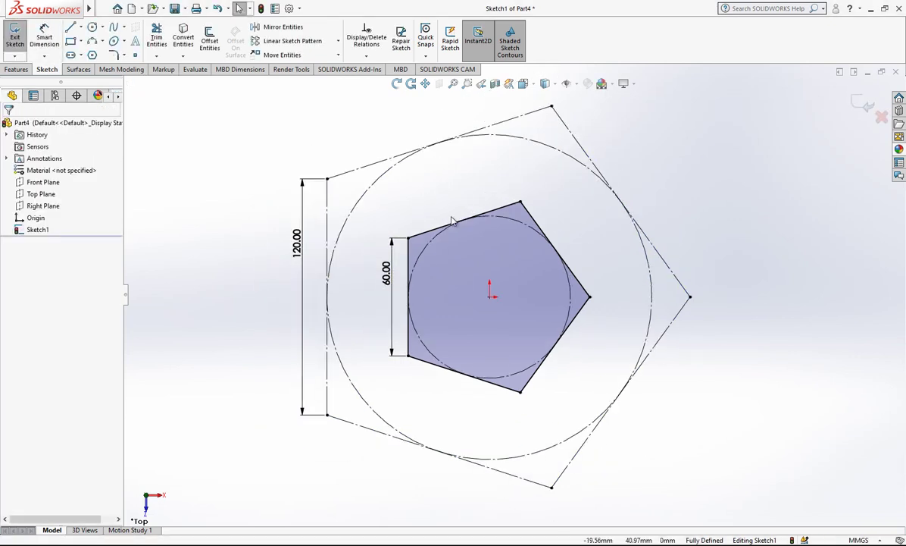
pyautogui.keyDown('ctrl'); pyautogui.moveTo(464, 219); pyautogui.dragTo(453, 231, button='middle'); pyautogui.keyUp('ctrl')
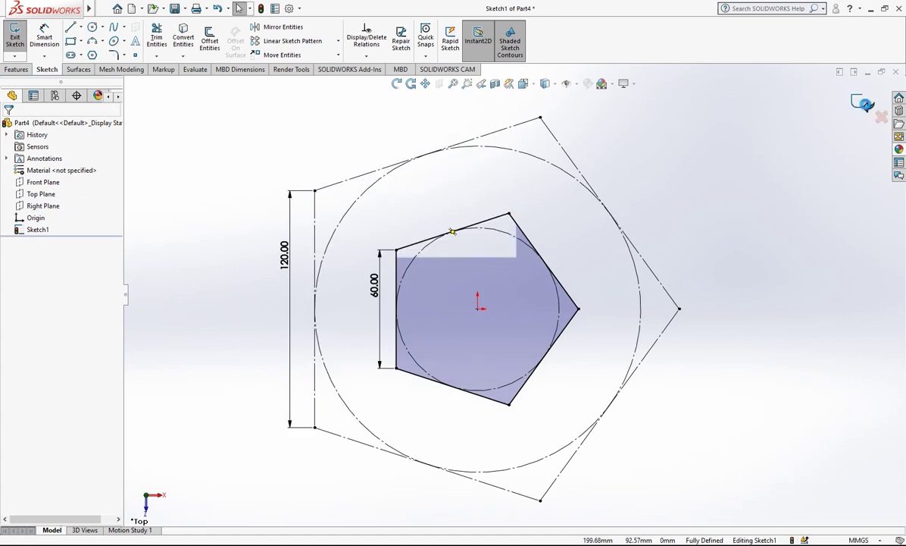
# - Exit the pentagon sketch and draw a triangle on Top Plane from its centre to two corners
pyautogui.click(863, 104)
pyautogui.click(40, 193)
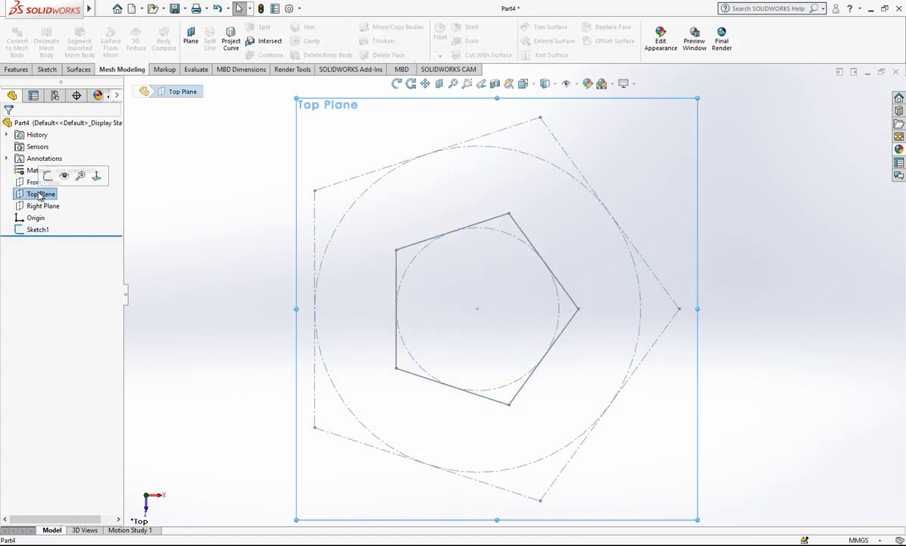
pyautogui.click(47, 177)
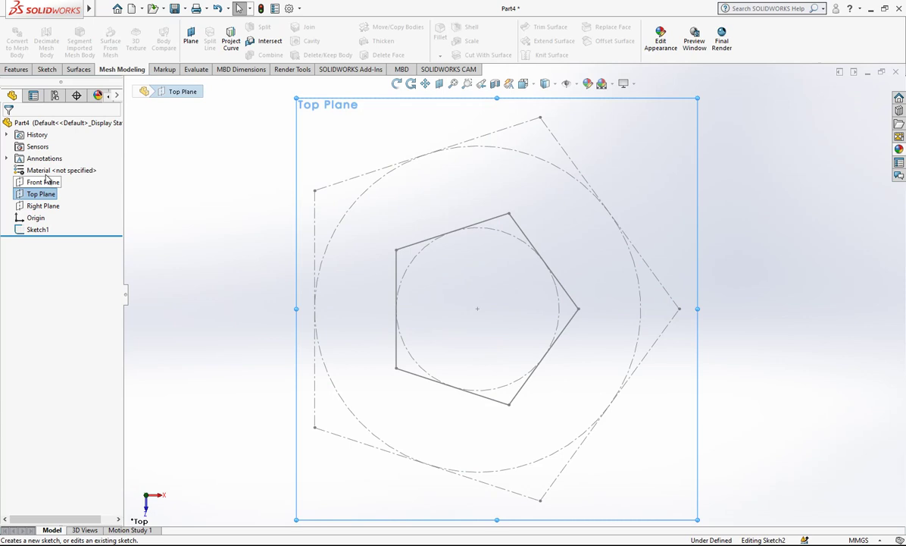
pyautogui.click(69, 31)
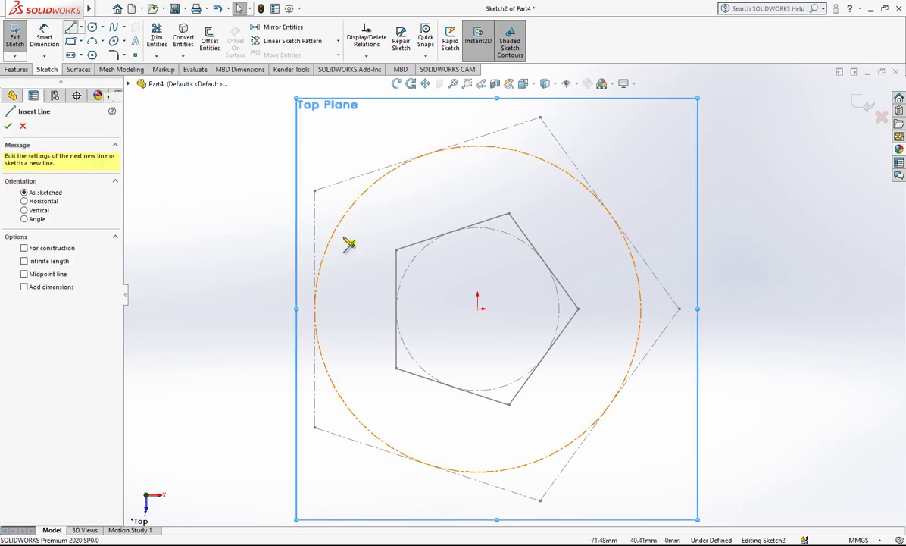
pyautogui.click(395, 249)
pyautogui.click(477, 307)
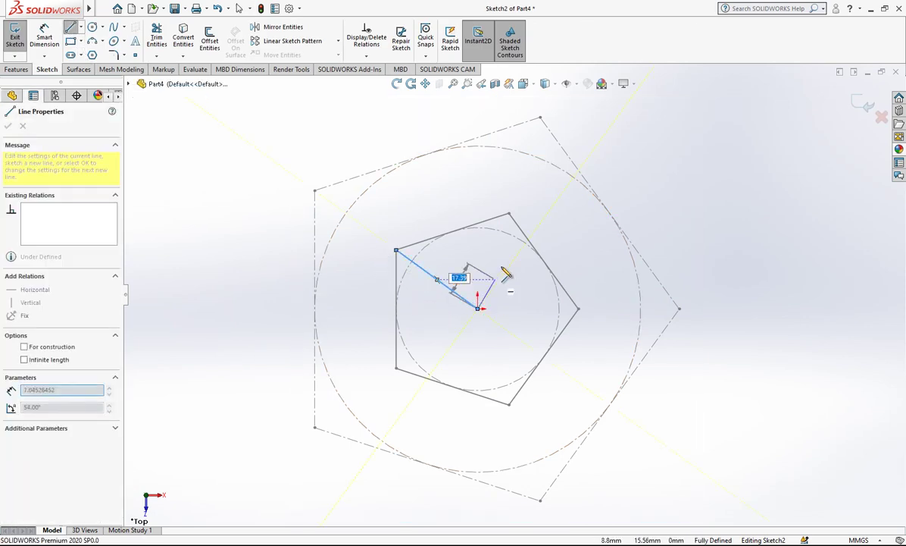
pyautogui.click(508, 215)
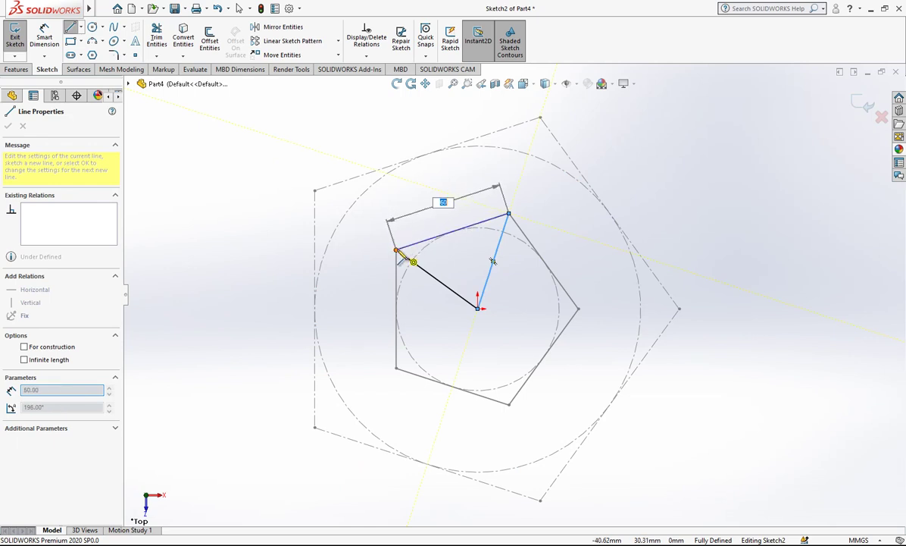
pyautogui.click(395, 249)
pyautogui.press('Escape')
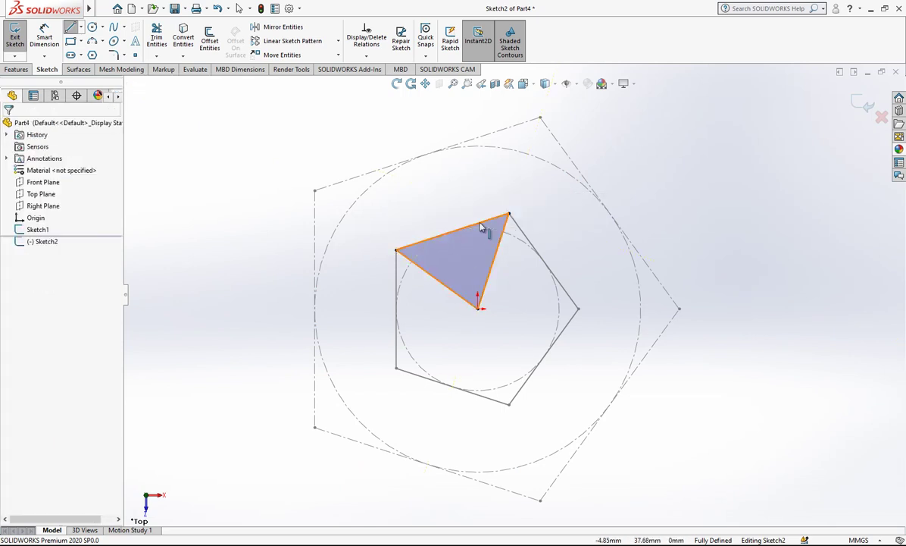
# - Finish the triangle sketch as Sketch2 and orbit to an angled view
pyautogui.scroll(-2, 495, 276)
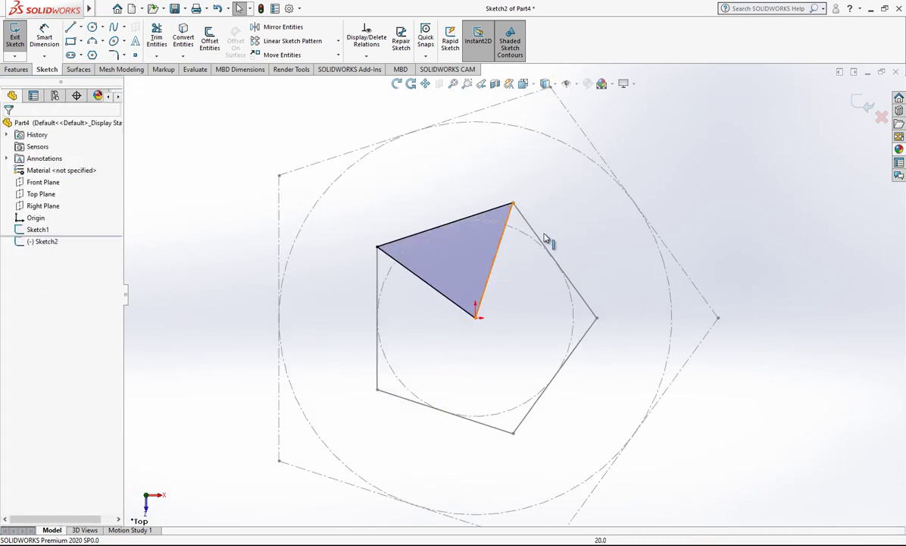
pyautogui.hotkey('ctrl', 'b')
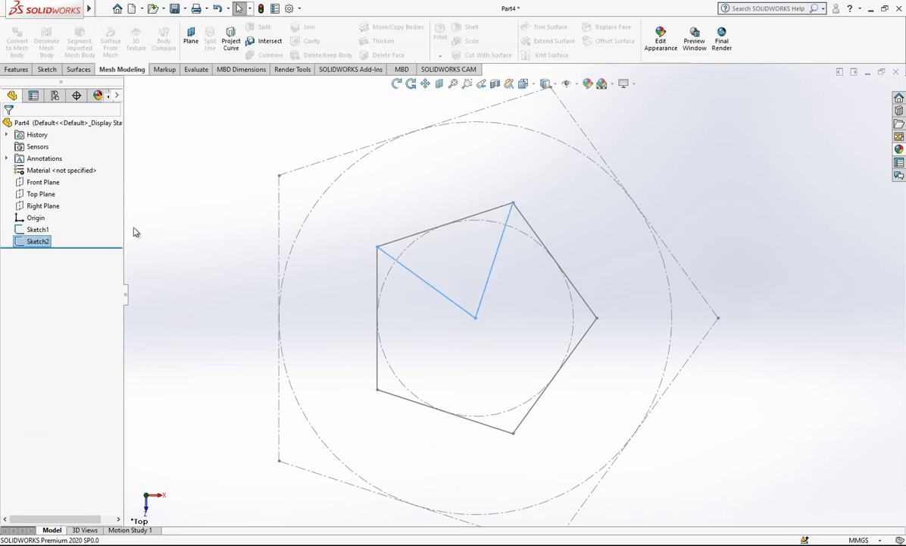
pyautogui.click(41, 194)
pyautogui.moveTo(489, 394)
pyautogui.mouseDown(button='middle')
pyautogui.moveTo(521, 239)
pyautogui.moveTo(520, 273)
pyautogui.mouseUp(button='middle')
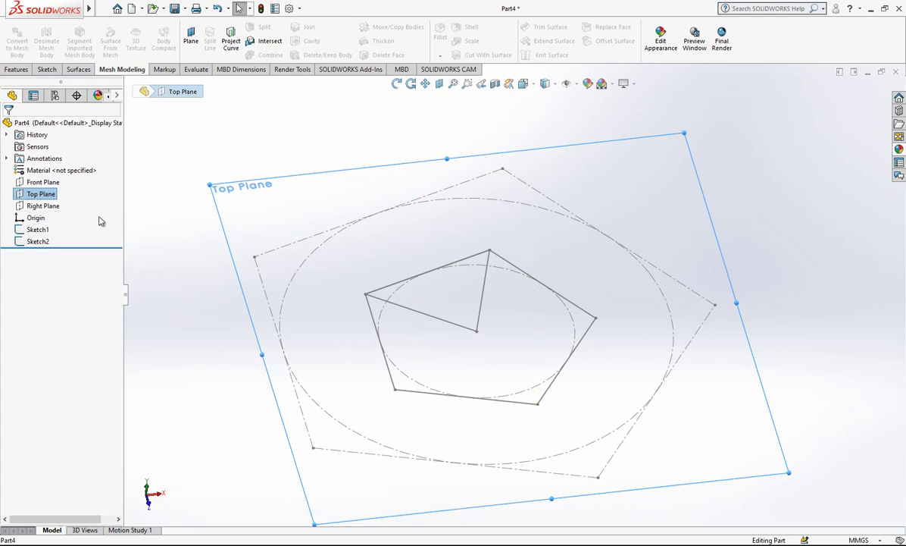
# - Create Plane1 offset 15 mm from the Top Plane, then view the sketches face-on
pyautogui.click(42, 189)
pyautogui.click(431, 55)
pyautogui.click(433, 73)
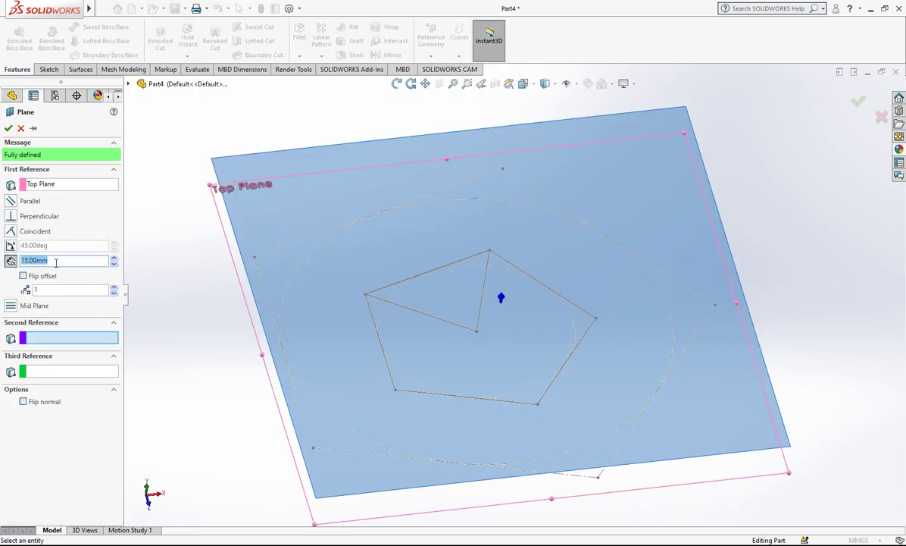
pyautogui.press('Return')
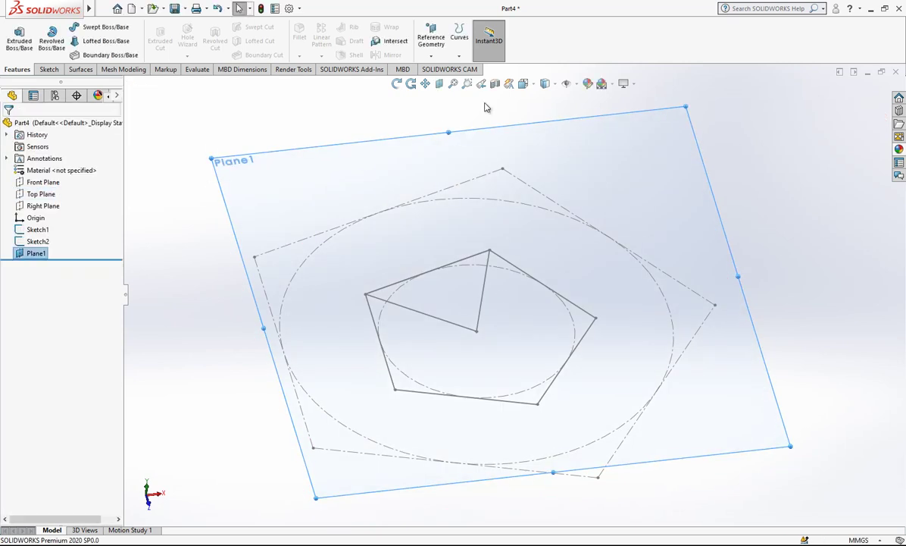
pyautogui.click(523, 84)
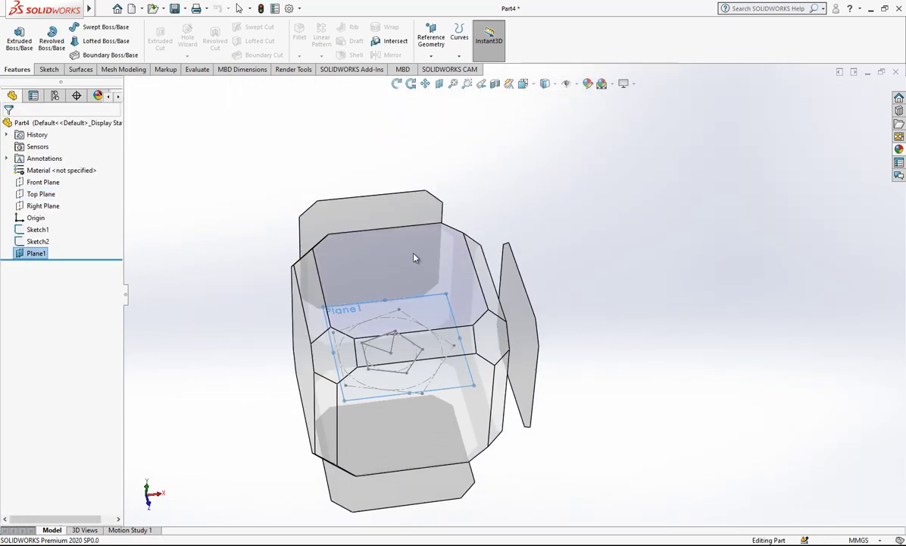
pyautogui.click(414, 257)
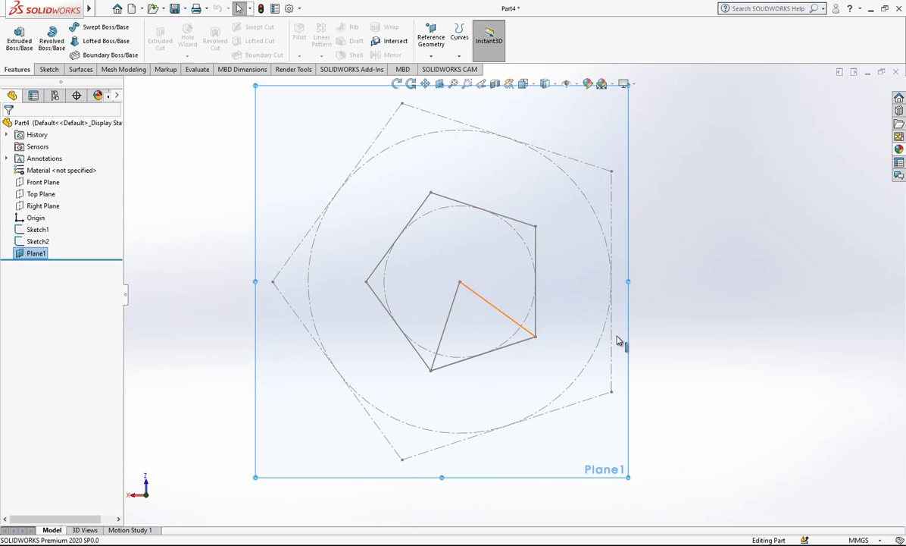
pyautogui.scroll(-2, 476, 286)
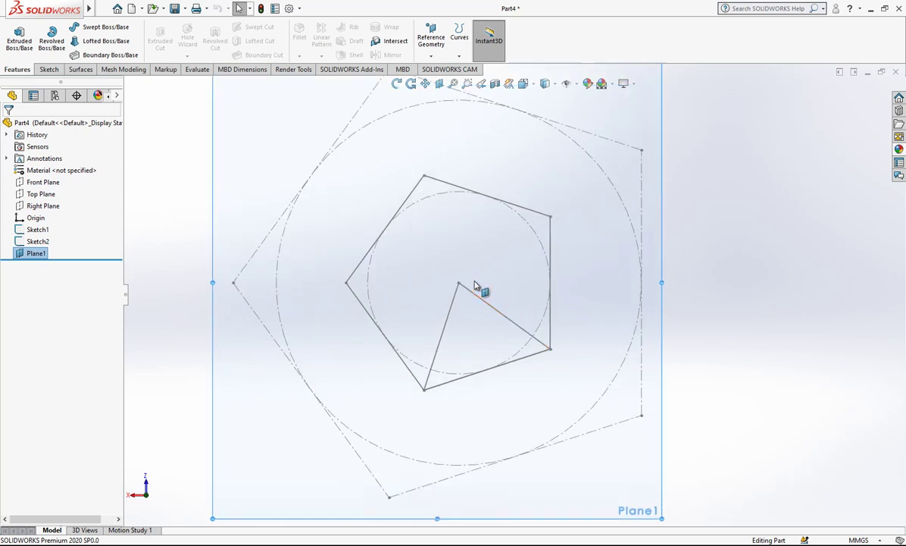
# - Sketch on Plane1 three lines meeting at an interior point from the triangle's corners
pyautogui.rightClick(33, 257)
pyautogui.click(46, 220)
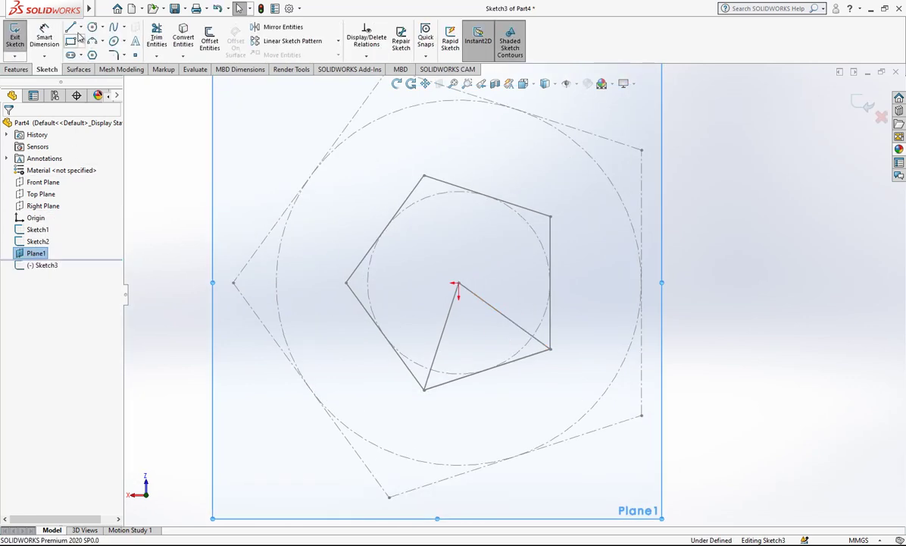
pyautogui.click(75, 28)
pyautogui.scroll(-2, 517, 345)
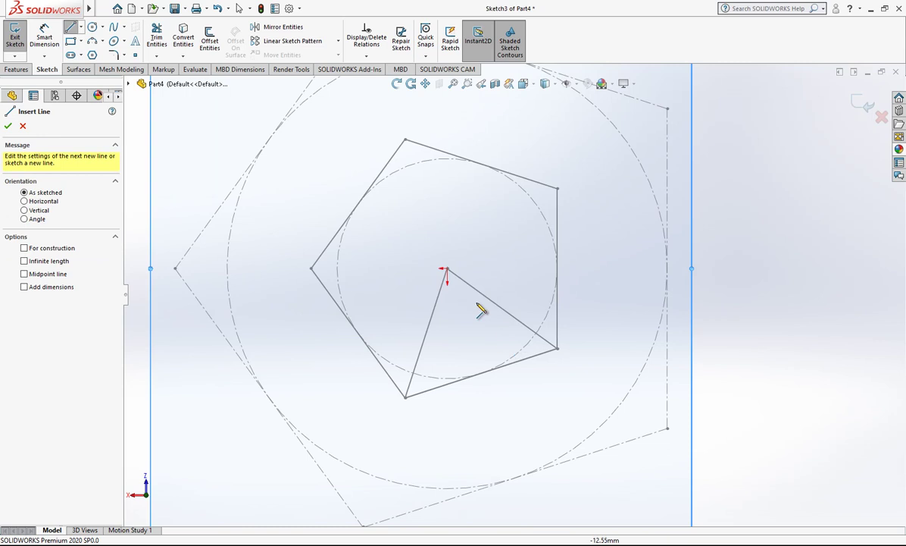
pyautogui.click(449, 271)
pyautogui.click(459, 334)
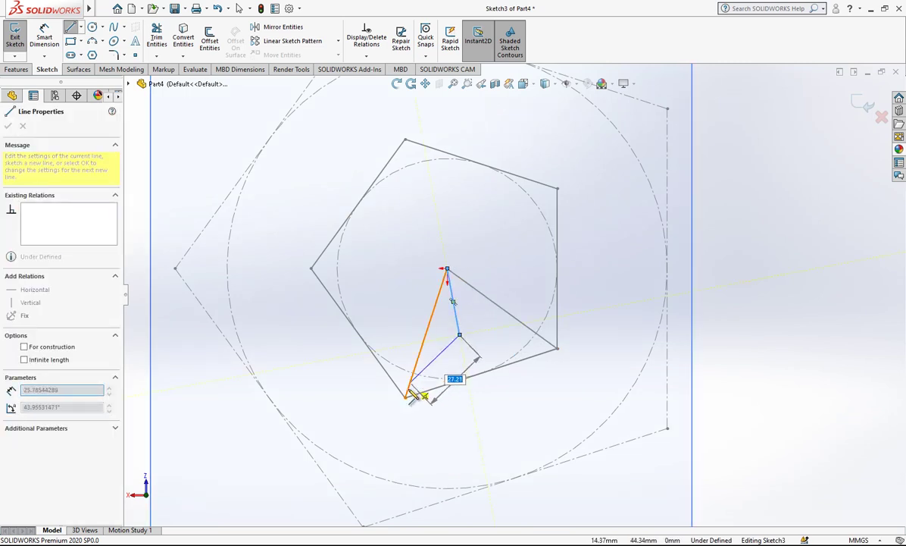
pyautogui.click(407, 396)
pyautogui.press('Escape')
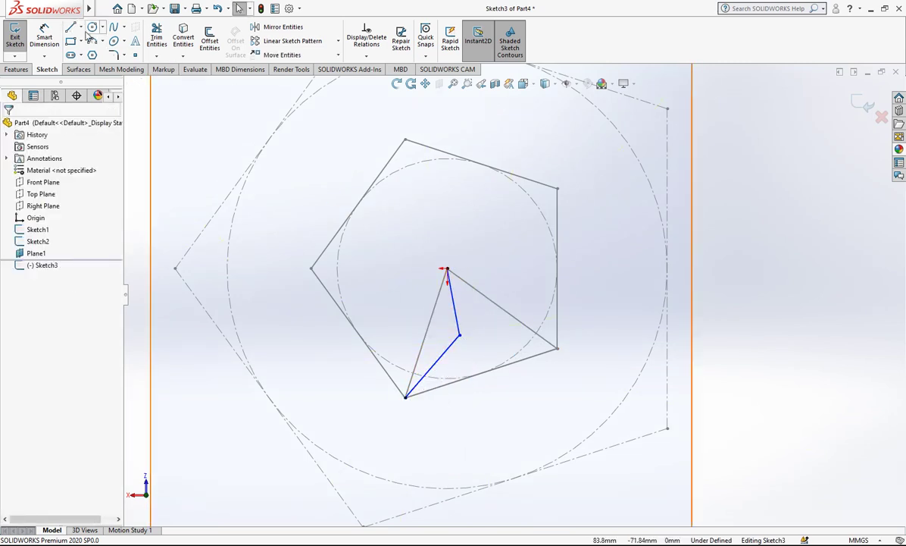
pyautogui.click(558, 349)
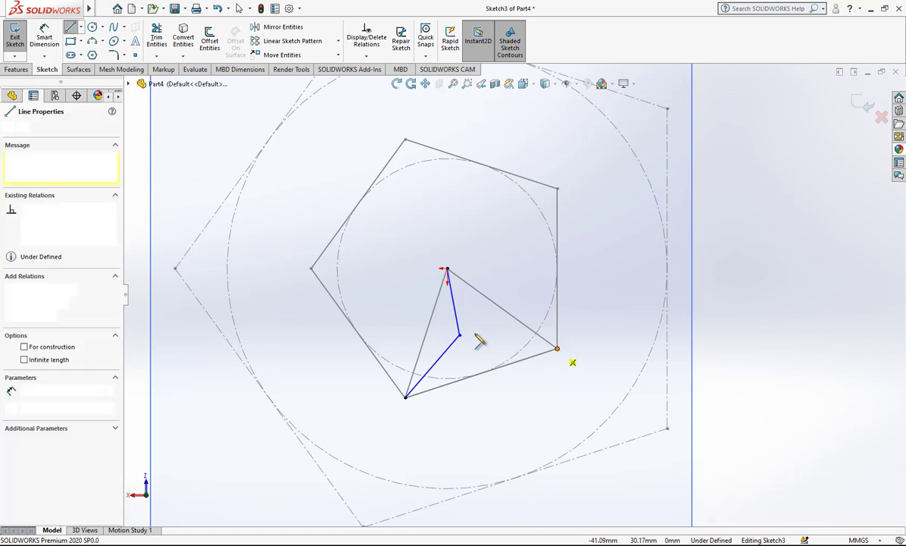
pyautogui.click(459, 334)
pyautogui.press('Escape')
# - Set the three lines for construction and make the right-corner line symmetric
pyautogui.click(508, 347)
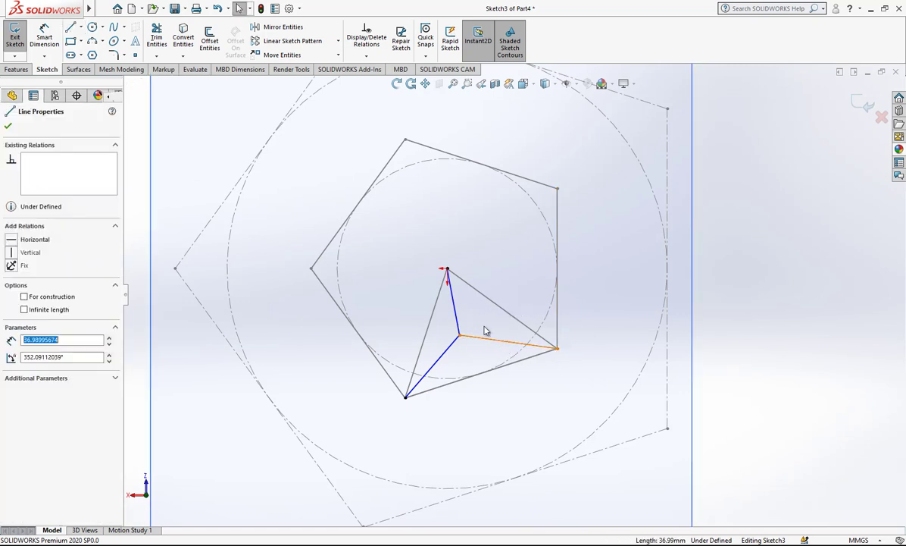
pyautogui.moveTo(485, 321); pyautogui.dragTo(462, 345)
pyautogui.click(498, 318)
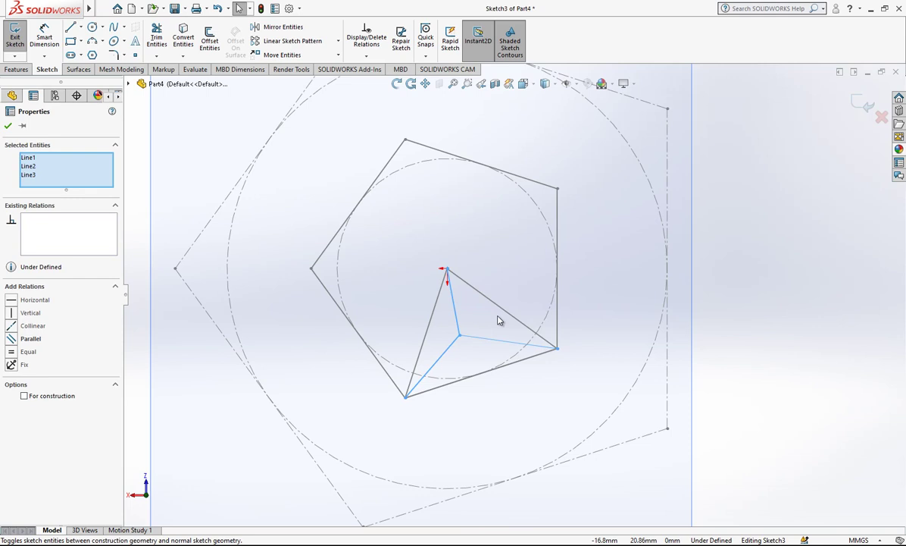
pyautogui.click(497, 344)
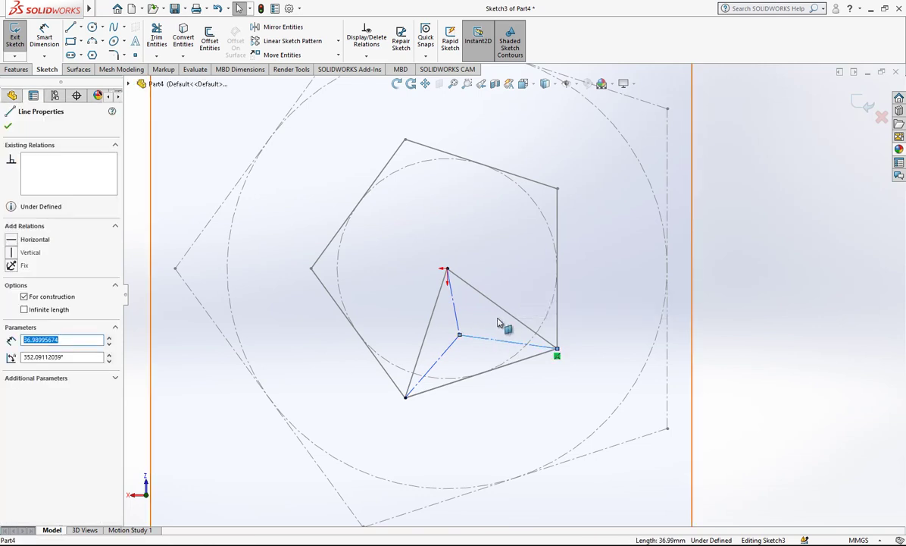
pyautogui.keyDown('ctrl'); pyautogui.click(506, 317); pyautogui.keyUp('ctrl')
pyautogui.keyDown('ctrl'); pyautogui.click(532, 358); pyautogui.keyUp('ctrl')
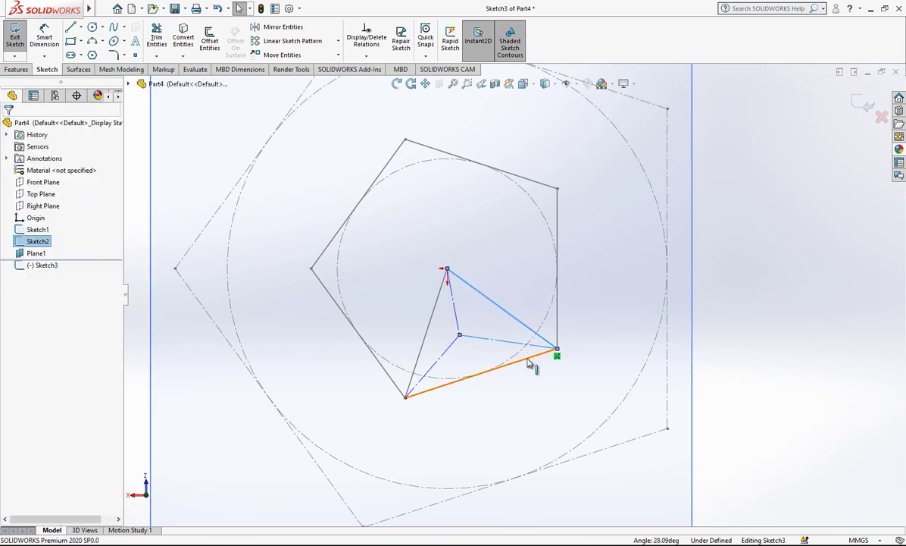
pyautogui.click(36, 298)
pyautogui.click(253, 334)
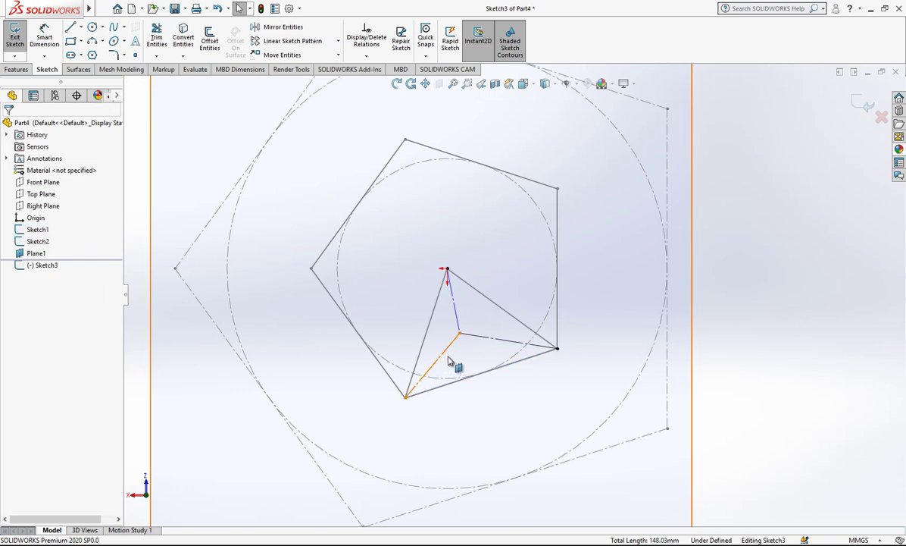
# - Add Symmetric relations to the lower-left and top construction lines
pyautogui.click(448, 356)
pyautogui.keyDown('ctrl'); pyautogui.click(445, 384); pyautogui.keyUp('ctrl')
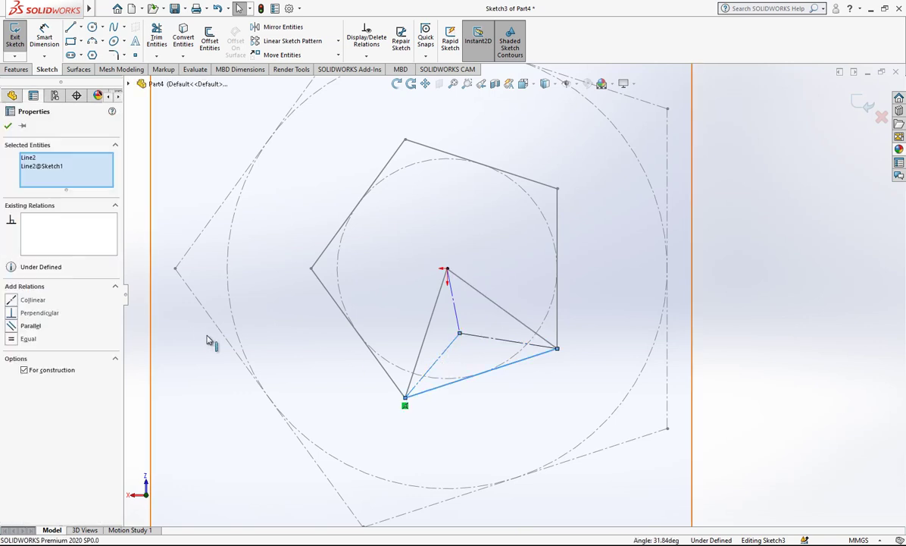
pyautogui.keyDown('ctrl'); pyautogui.click(427, 350); pyautogui.keyUp('ctrl')
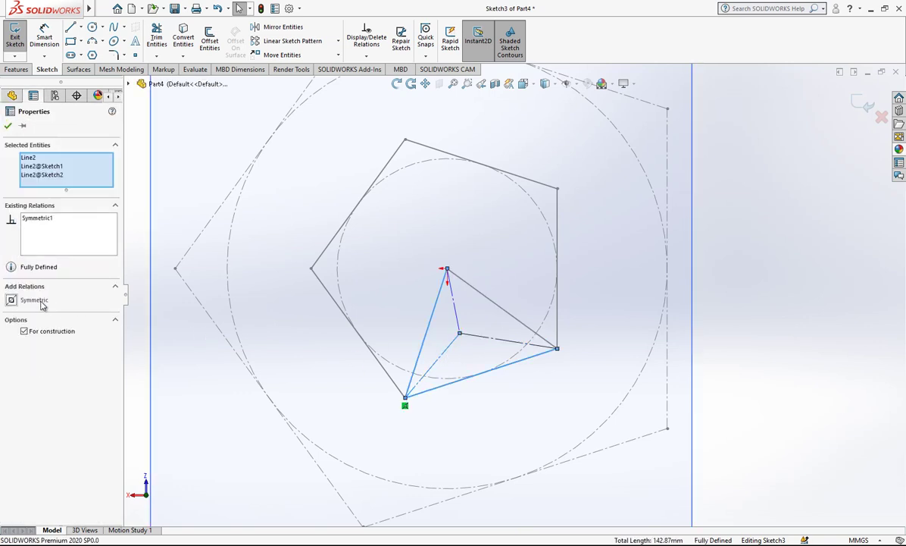
pyautogui.click(43, 303)
pyautogui.click(479, 303)
pyautogui.click(484, 297)
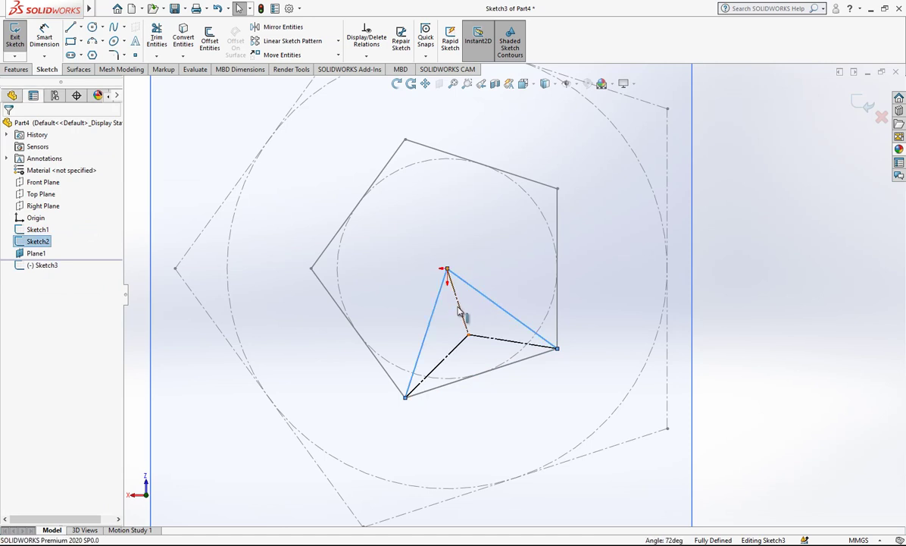
pyautogui.keyDown('ctrl'); pyautogui.click(460, 313); pyautogui.keyUp('ctrl')
pyautogui.click(34, 300)
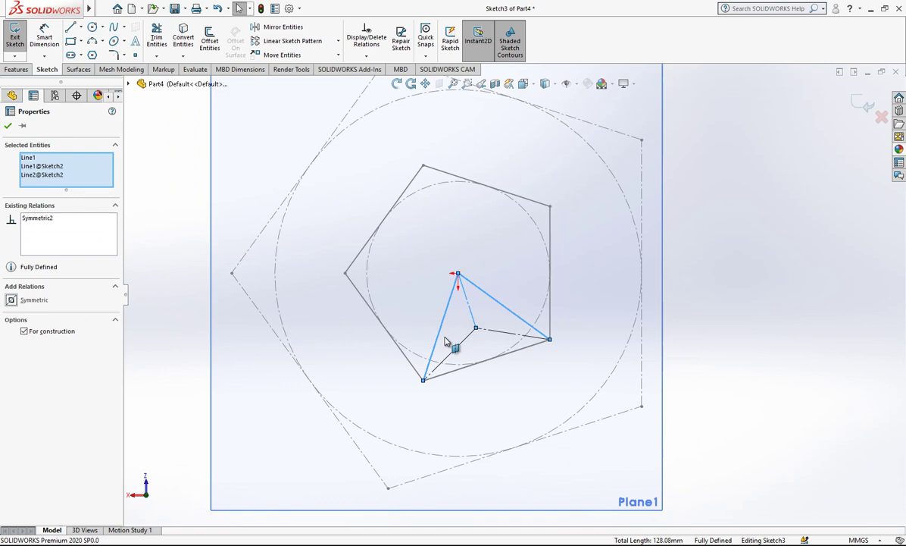
# - Place a sketch point at the centre junction and finish Sketch3
pyautogui.scroll(-2, 500, 337)
pyautogui.click(464, 323)
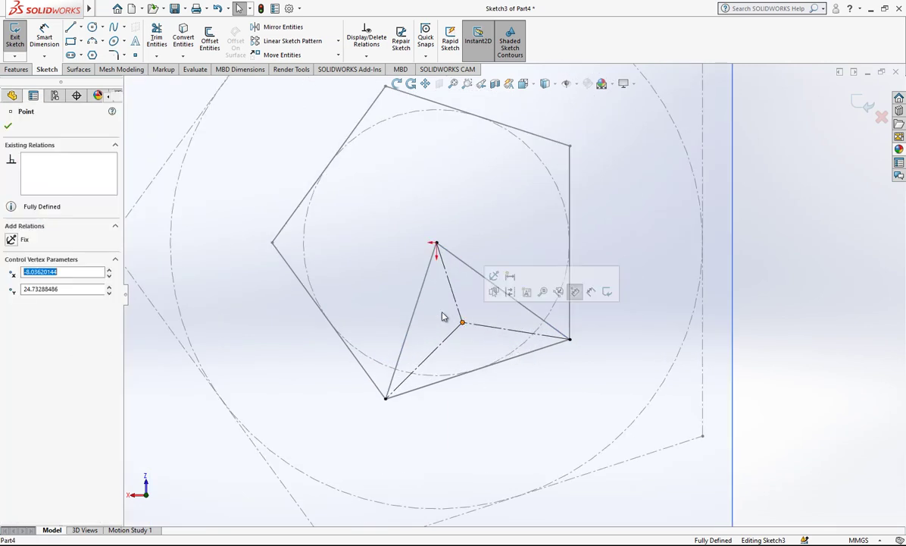
pyautogui.click(135, 55)
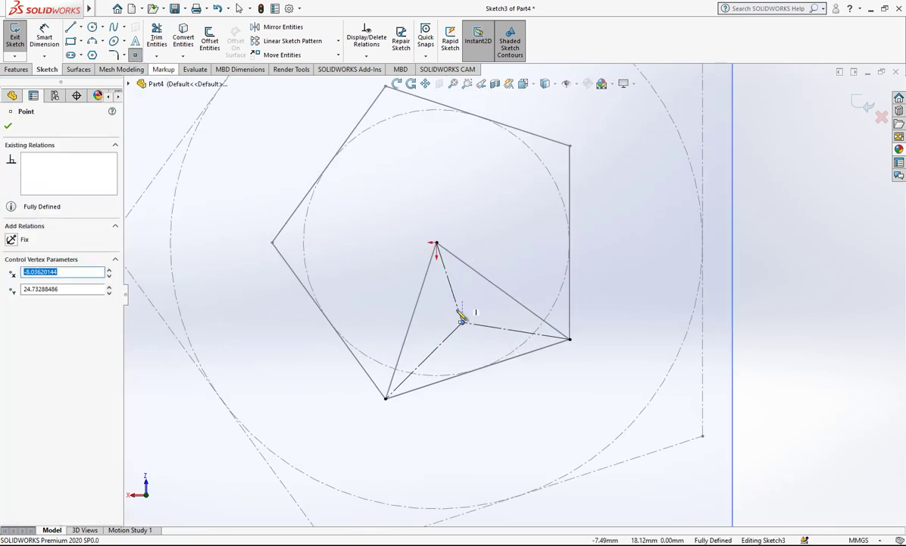
pyautogui.click(464, 325)
pyautogui.press('Escape')
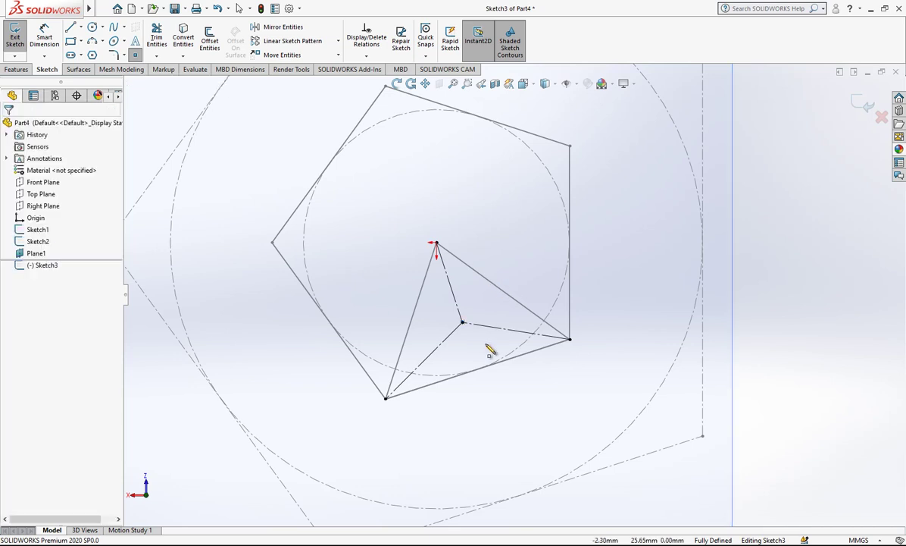
pyautogui.click(858, 103)
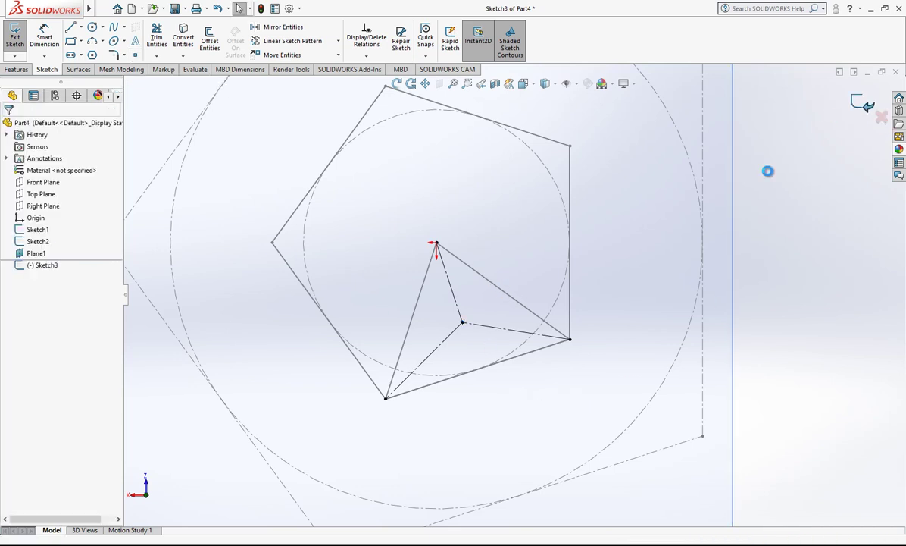
# - Loft Surface-Loft1 between the Sketch2 triangle and Sketch3
pyautogui.moveTo(479, 376)
pyautogui.mouseDown(button='middle')
pyautogui.moveTo(496, 263)
pyautogui.moveTo(502, 276)
pyautogui.mouseUp(button='middle')
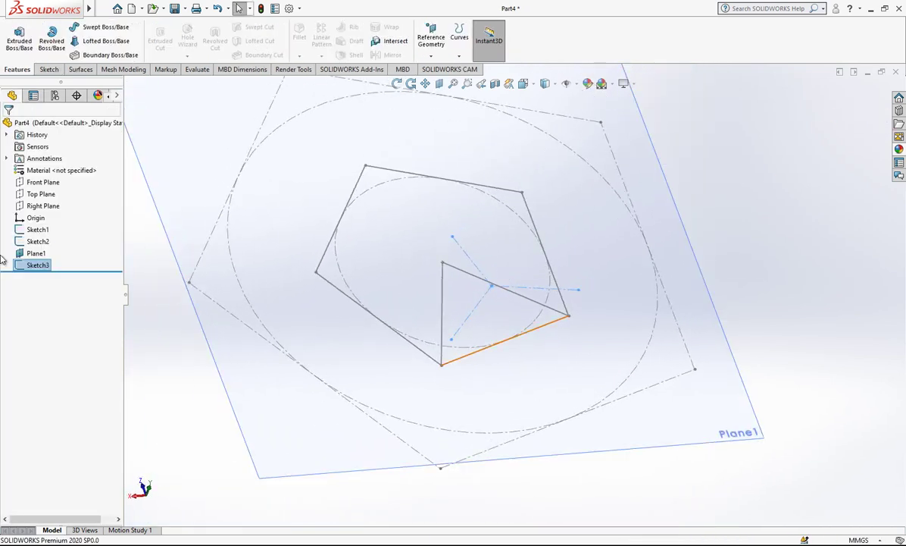
pyautogui.click(28, 242)
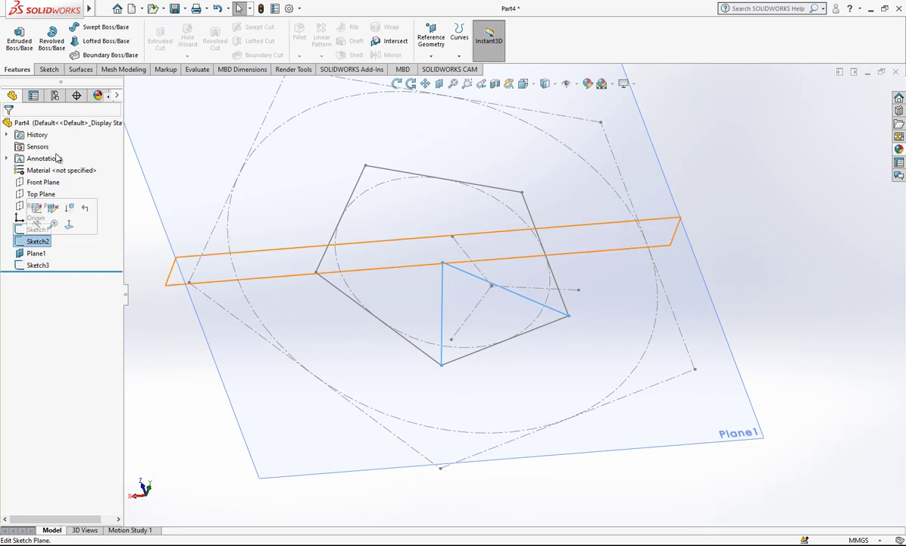
pyautogui.click(79, 70)
pyautogui.click(103, 38)
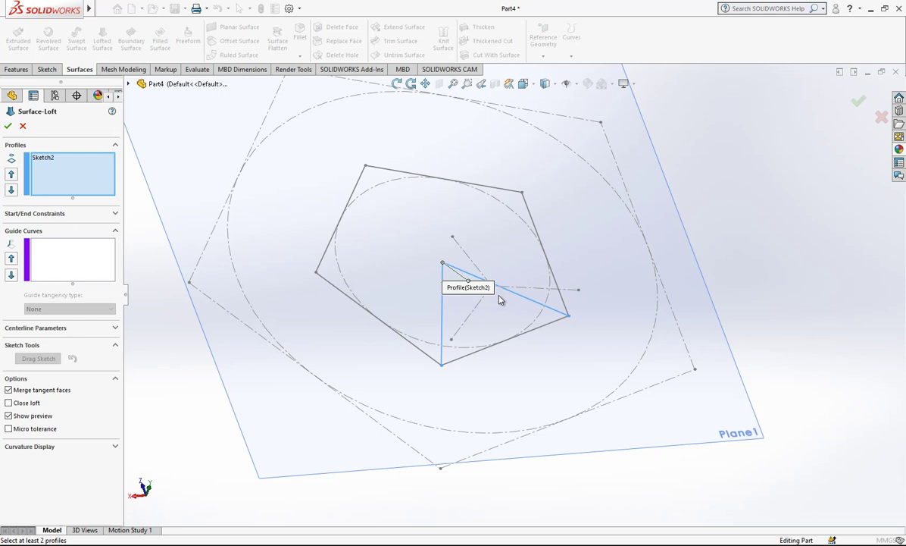
pyautogui.moveTo(499, 300)
pyautogui.mouseDown(button='middle')
pyautogui.moveTo(480, 266)
pyautogui.moveTo(468, 292)
pyautogui.mouseUp(button='middle')
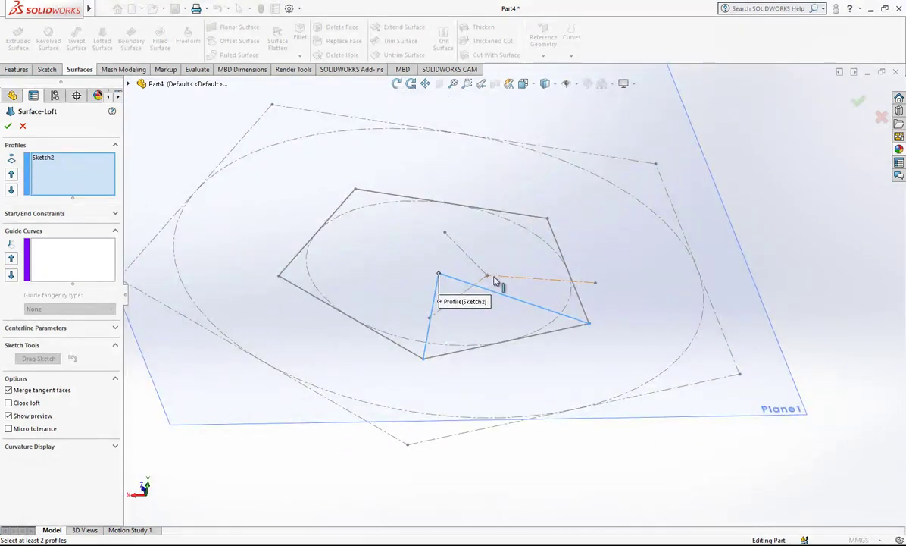
pyautogui.click(489, 280)
pyautogui.press('Return')
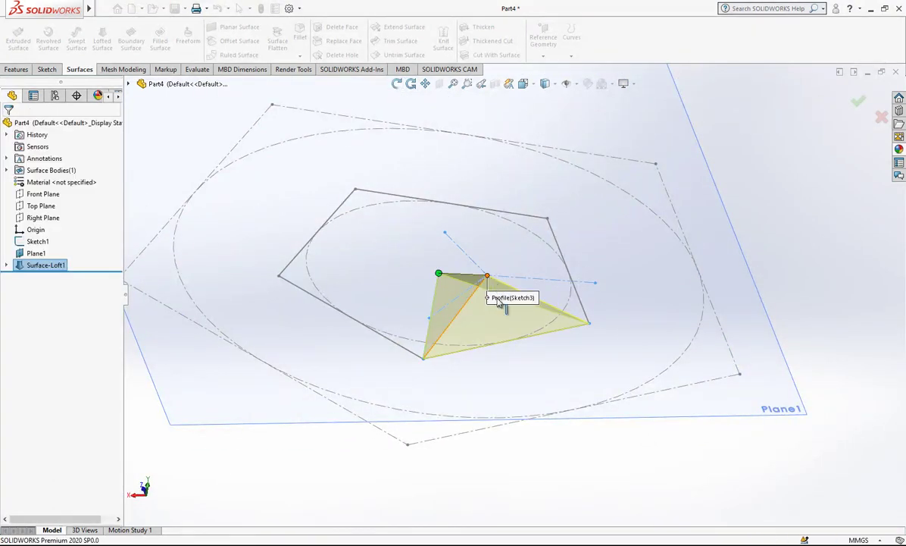
pyautogui.moveTo(491, 284)
pyautogui.mouseDown(button='middle')
pyautogui.moveTo(461, 291)
pyautogui.moveTo(371, 375)
pyautogui.moveTo(396, 461)
pyautogui.moveTo(392, 425)
pyautogui.moveTo(408, 354)
pyautogui.moveTo(348, 318)
pyautogui.mouseUp(button='middle')
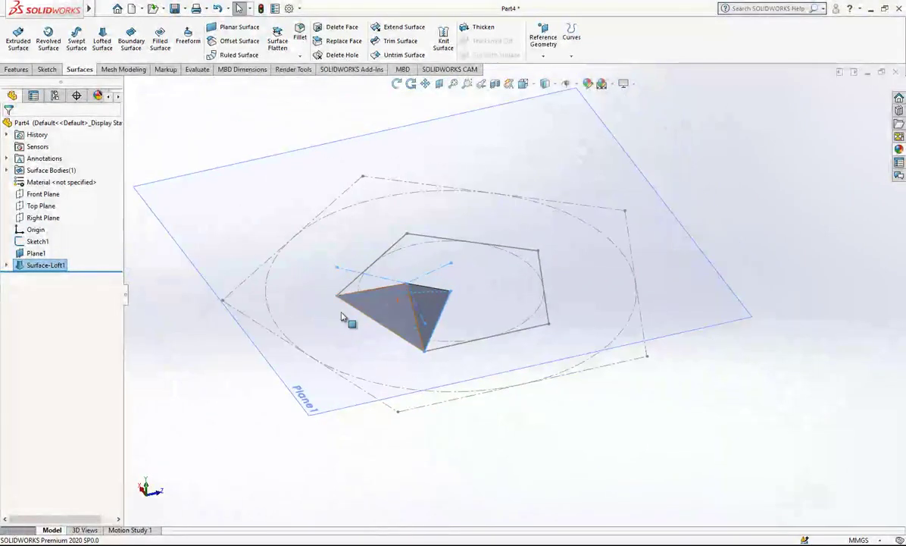
# - Create Axis1 at the intersection of Top Plane and Plane1
pyautogui.click(42, 206)
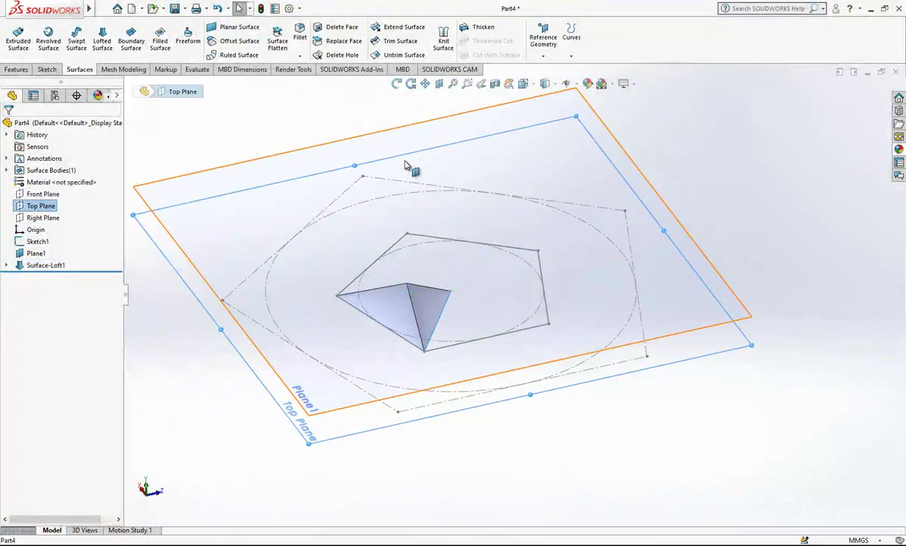
pyautogui.click(542, 56)
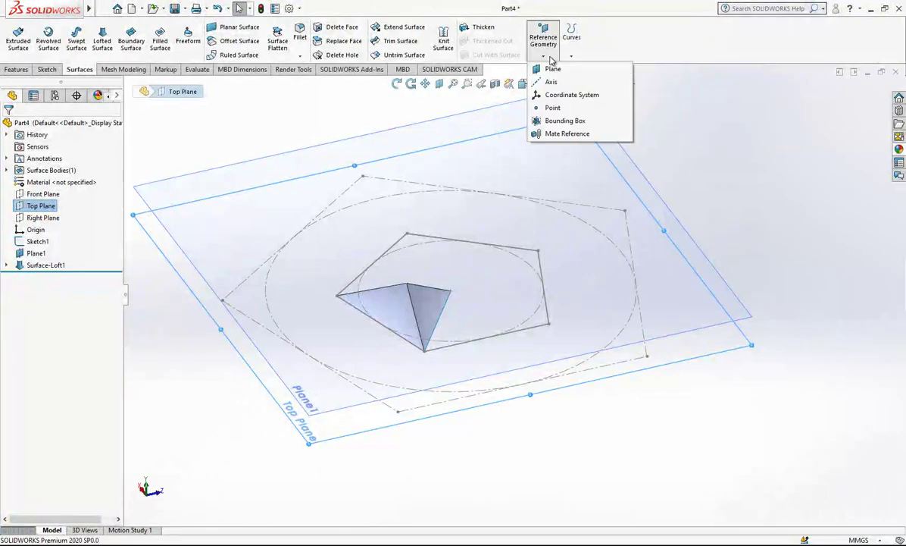
pyautogui.click(553, 81)
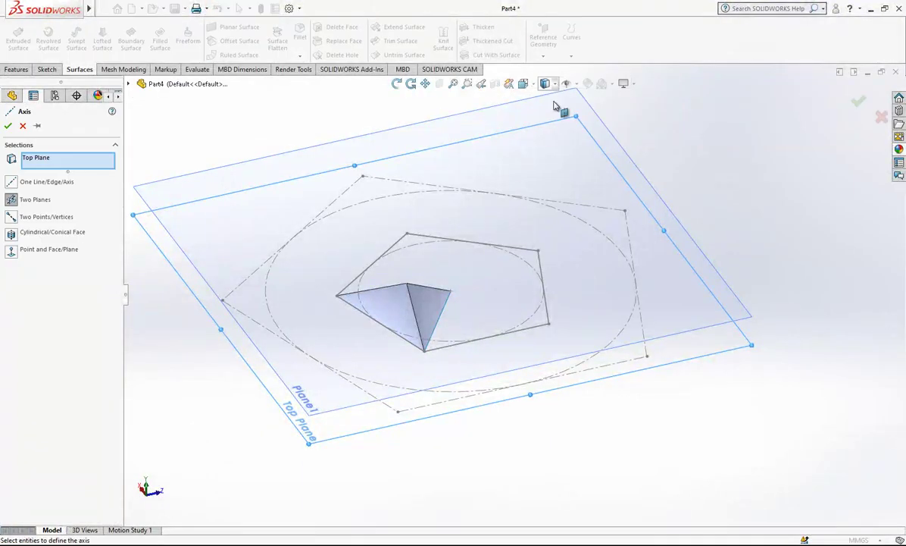
pyautogui.click(452, 294)
pyautogui.press('Return')
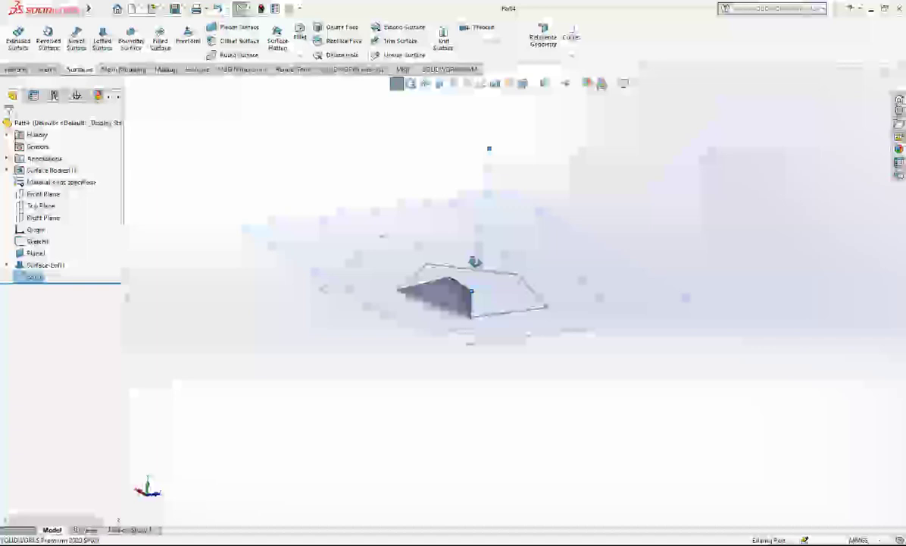
pyautogui.moveTo(473, 261)
pyautogui.mouseDown(button='middle')
pyautogui.moveTo(577, 236)
pyautogui.moveTo(577, 295)
pyautogui.moveTo(593, 350)
pyautogui.moveTo(565, 303)
pyautogui.mouseUp(button='middle')
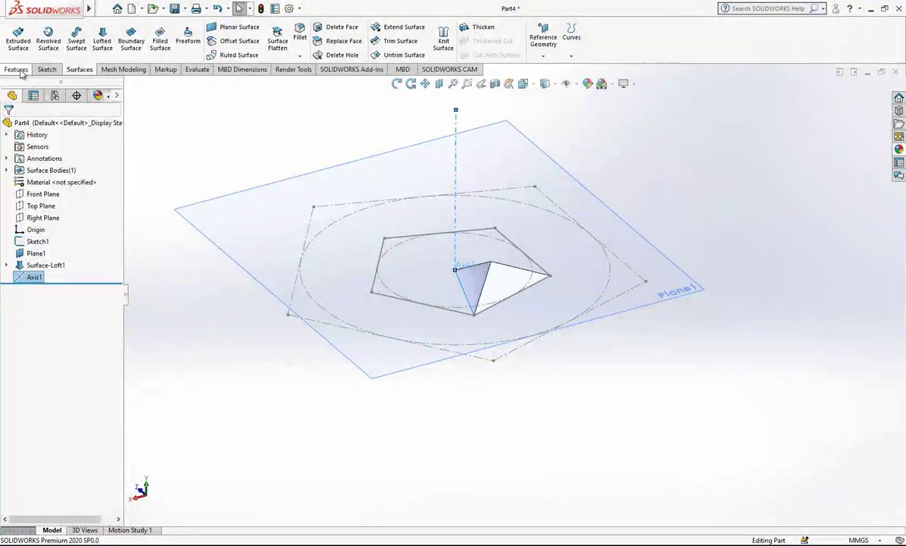
# - Circular-pattern the Surface-Loft1 body 5 times, equally spaced 360° around Axis1
pyautogui.click(16, 69)
pyautogui.click(321, 55)
pyautogui.click(344, 79)
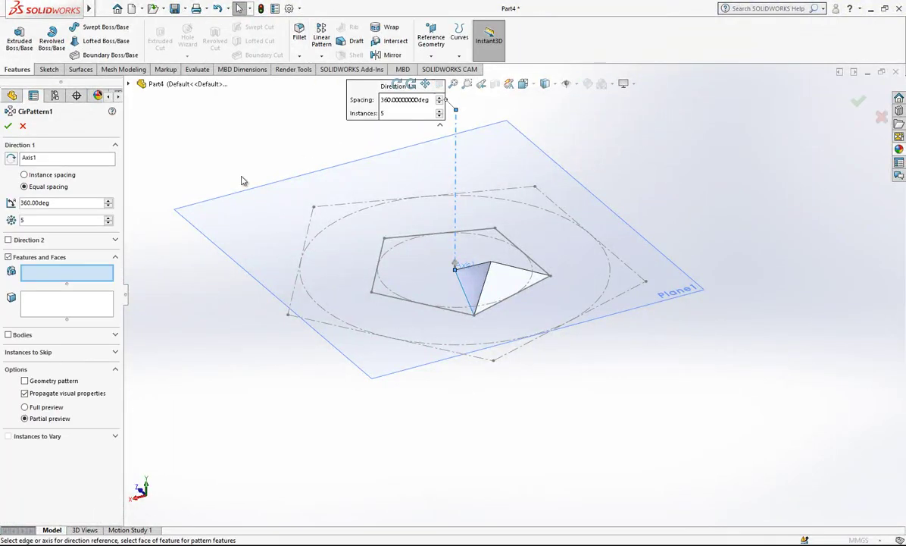
pyautogui.click(23, 334)
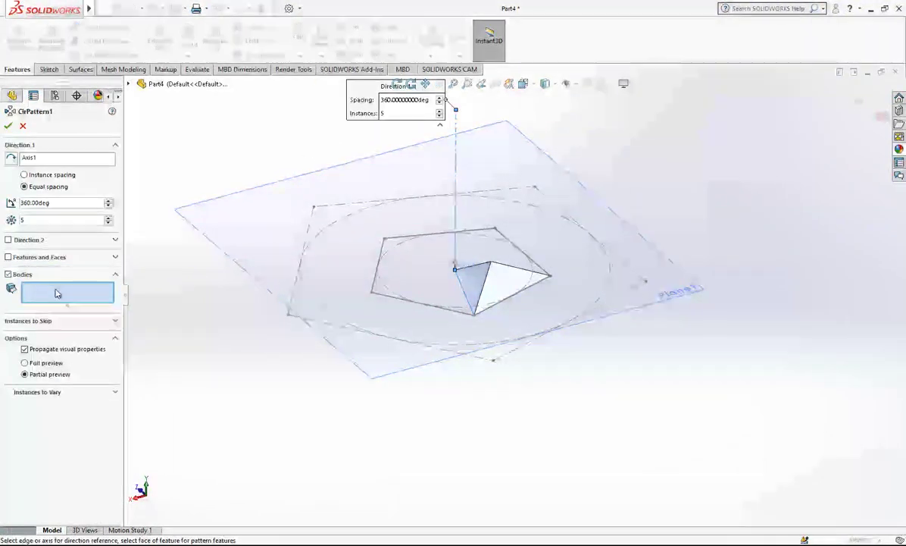
pyautogui.click(457, 257)
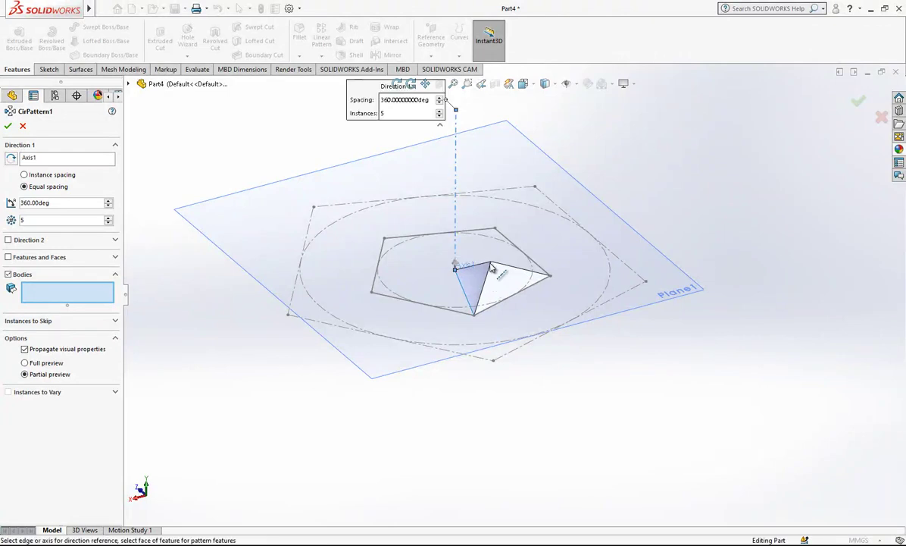
pyautogui.scroll(-2, 462, 256)
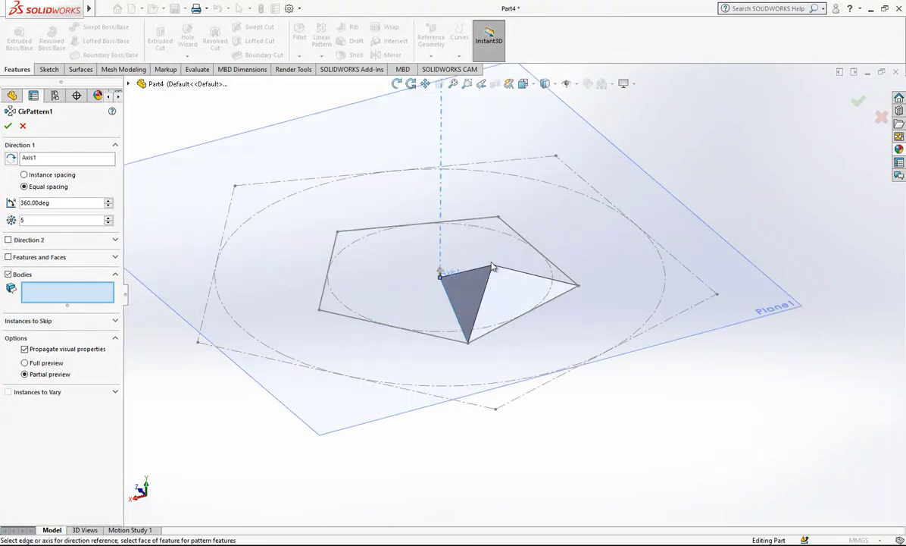
pyautogui.click(477, 311)
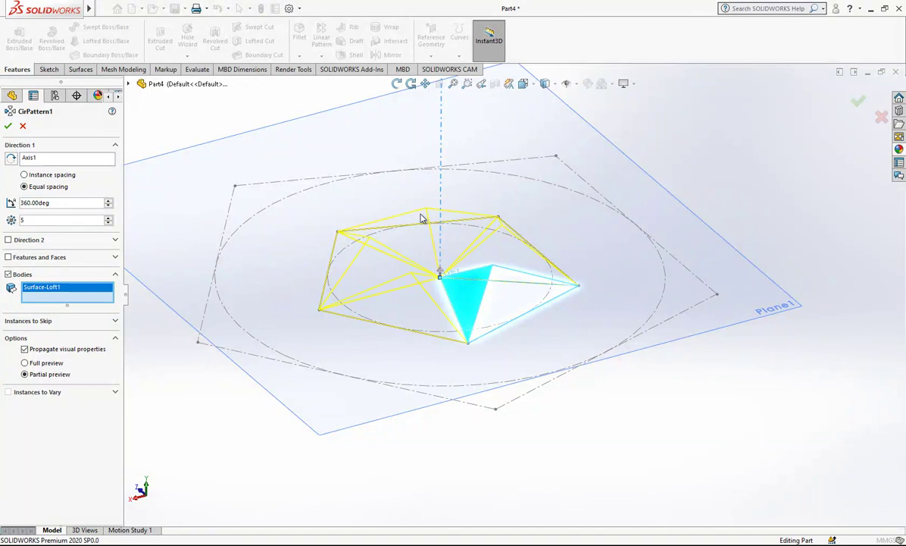
pyautogui.press('Return')
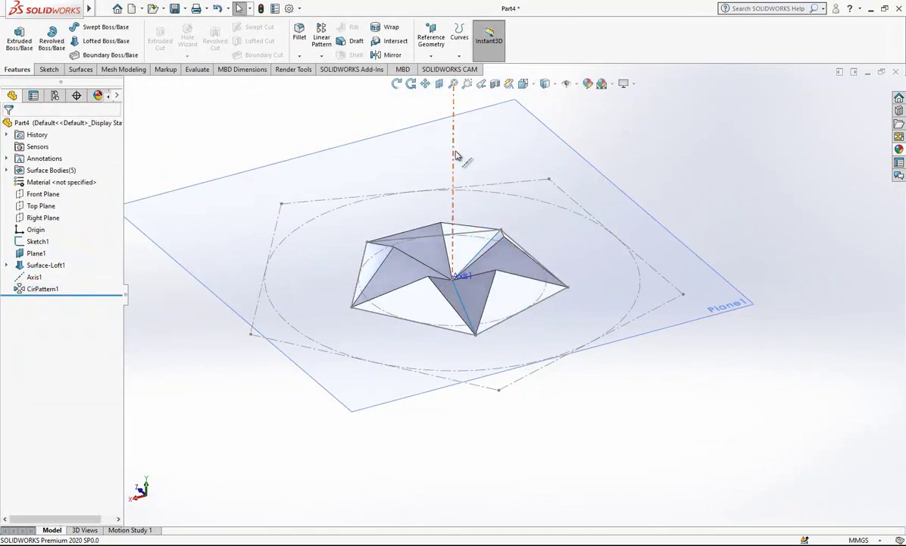
# - Knit Surface-Loft1 and its four CirPattern1 copies into Surface-Knit1
pyautogui.click(80, 69)
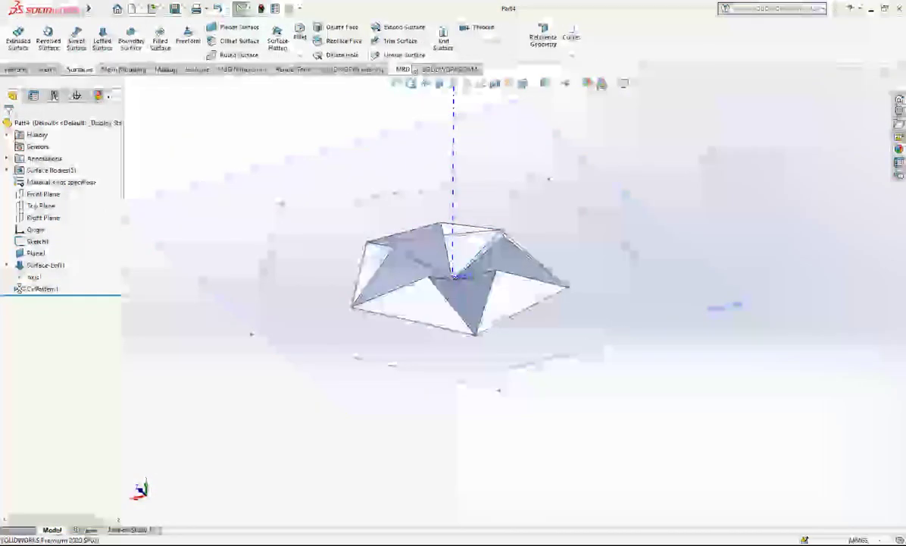
pyautogui.click(443, 40)
pyautogui.click(469, 293)
pyautogui.click(425, 281)
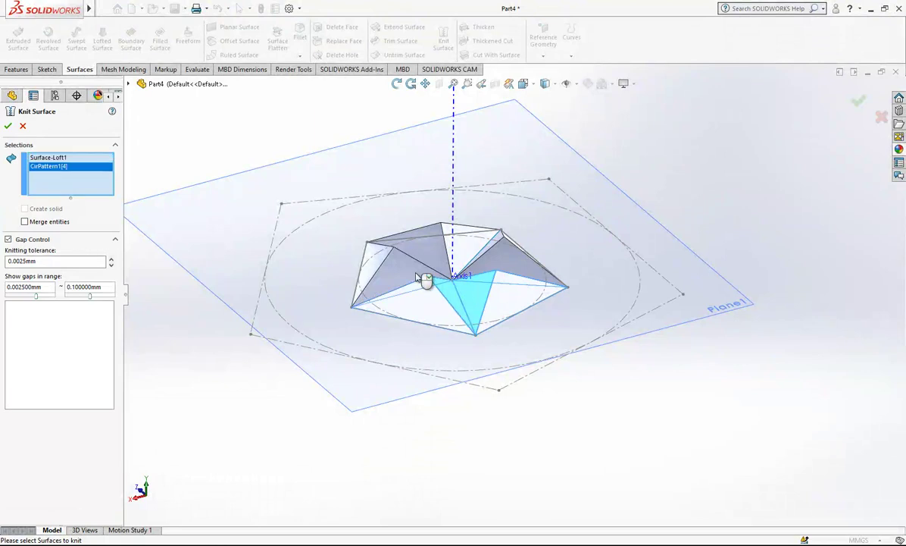
pyautogui.click(435, 252)
pyautogui.click(489, 262)
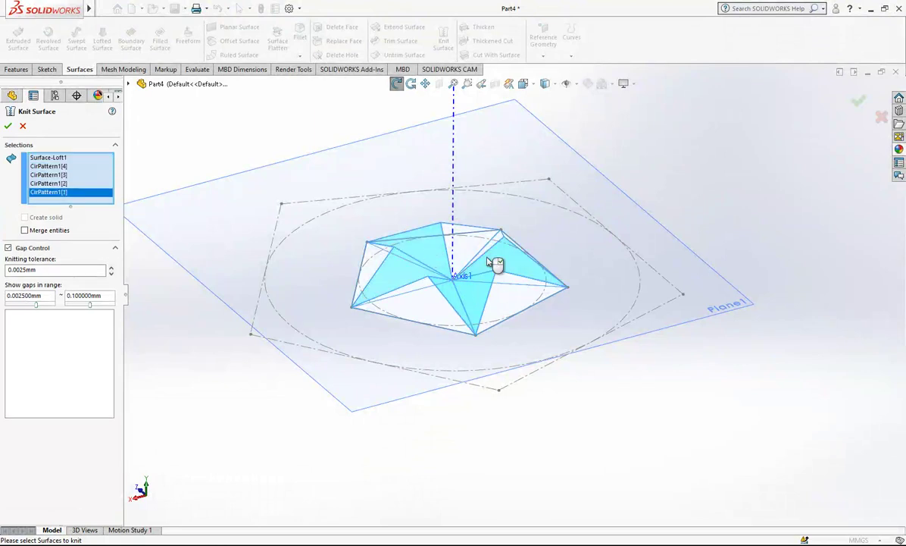
pyautogui.moveTo(459, 263)
pyautogui.mouseDown(button='middle')
pyautogui.moveTo(529, 290)
pyautogui.moveTo(511, 308)
pyautogui.mouseUp(button='middle')
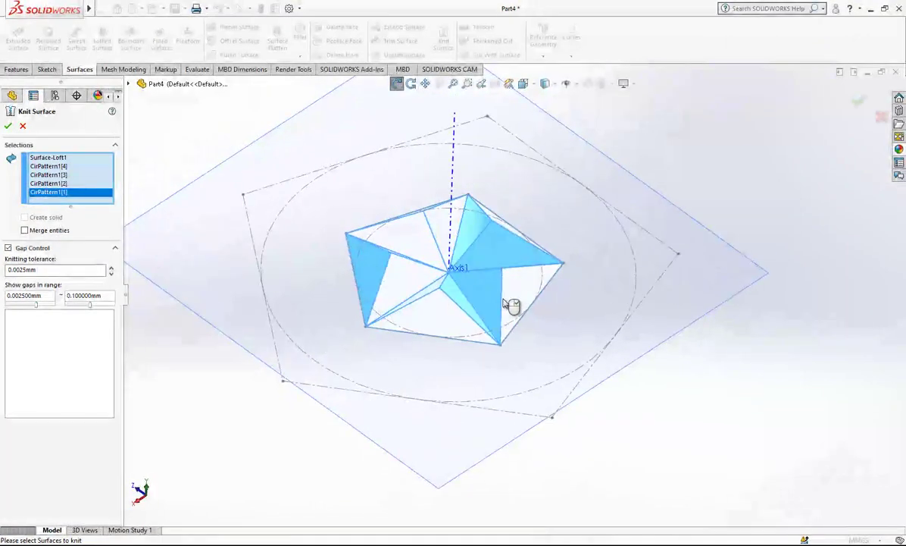
pyautogui.press('Return')
pyautogui.moveTo(384, 252)
pyautogui.mouseDown(button='middle')
pyautogui.moveTo(572, 249)
pyautogui.moveTo(497, 229)
pyautogui.moveTo(378, 285)
pyautogui.moveTo(419, 414)
pyautogui.moveTo(344, 259)
pyautogui.moveTo(311, 346)
pyautogui.moveTo(300, 258)
pyautogui.mouseUp(button='middle')
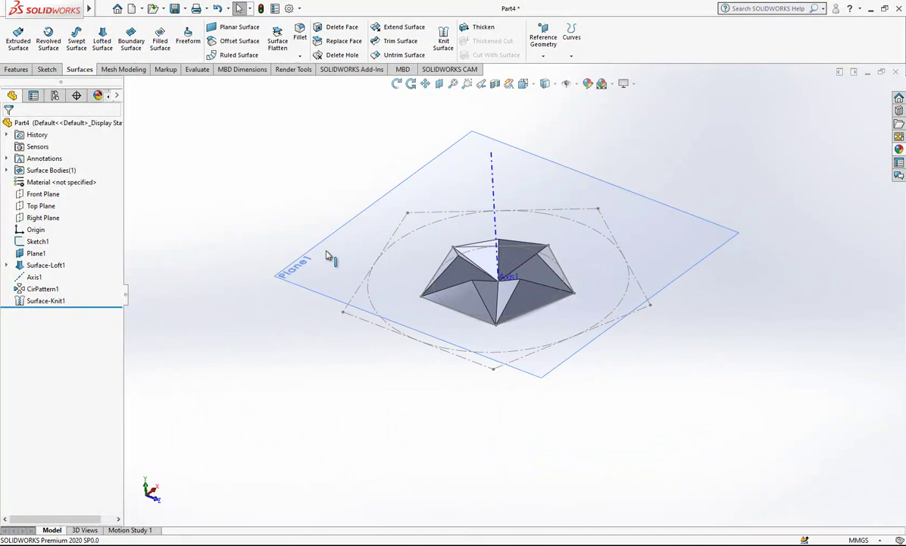
# - Hide Plane1 and orbit to a top-down view of the star with the axis upright
pyautogui.click(299, 257)
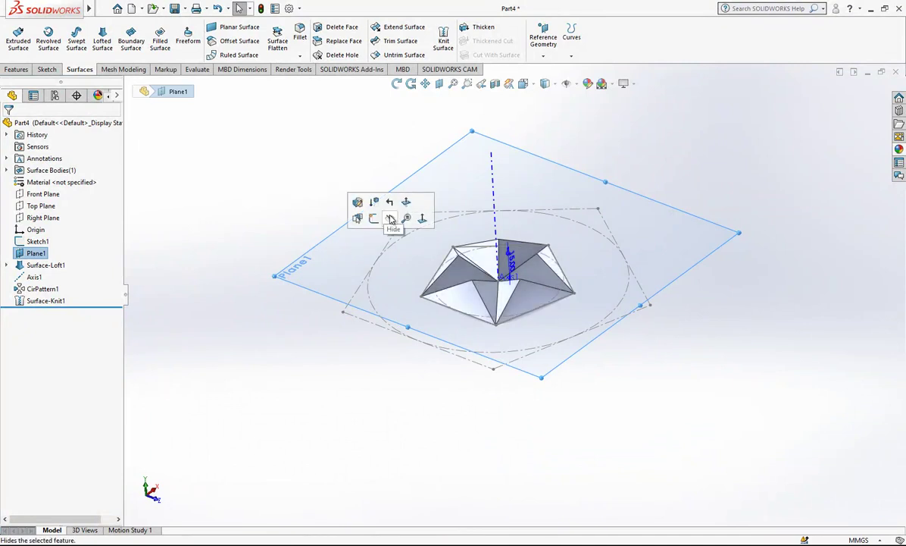
pyautogui.click(390, 218)
pyautogui.moveTo(378, 221)
pyautogui.mouseDown(button='middle')
pyautogui.moveTo(417, 245)
pyautogui.moveTo(469, 311)
pyautogui.moveTo(521, 381)
pyautogui.moveTo(516, 400)
pyautogui.moveTo(644, 285)
pyautogui.moveTo(566, 357)
pyautogui.moveTo(546, 349)
pyautogui.mouseUp(button='middle')
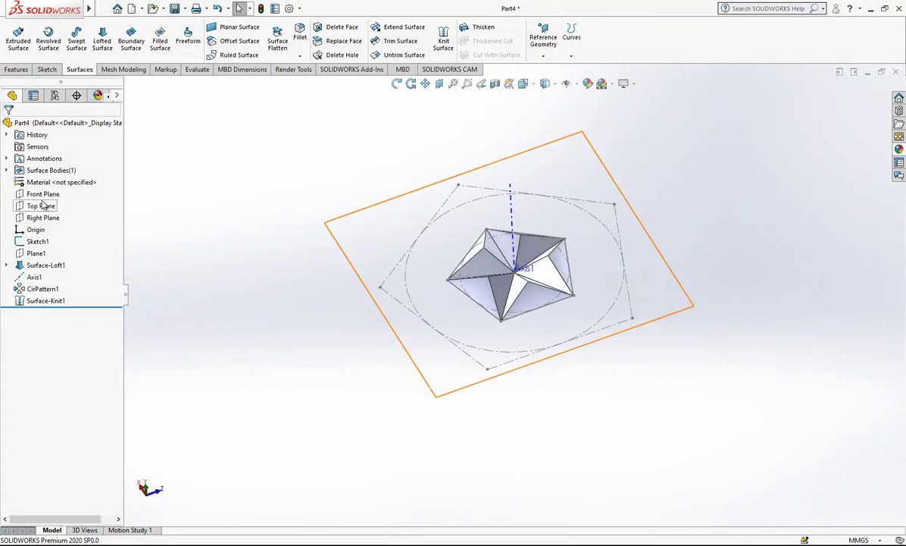
pyautogui.click(41, 196)
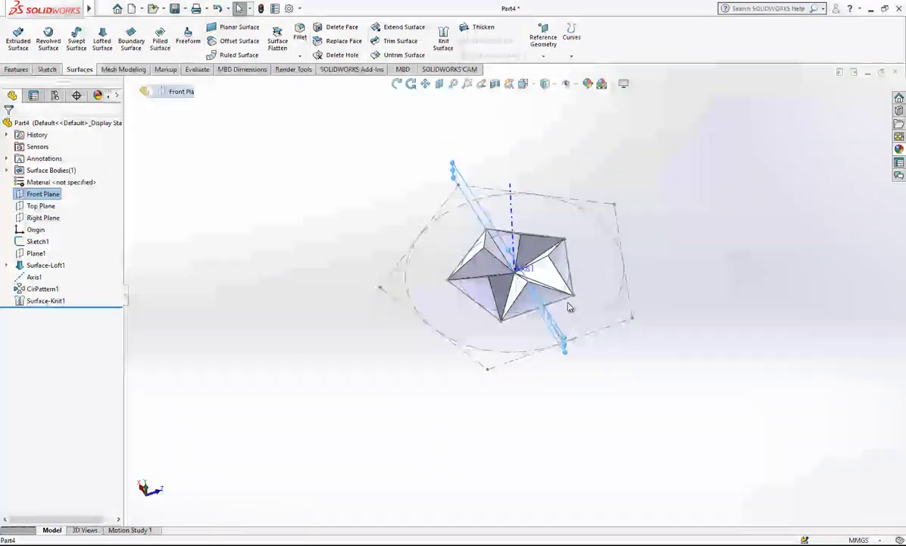
pyautogui.moveTo(570, 307); pyautogui.dragTo(399, 309, button='middle')
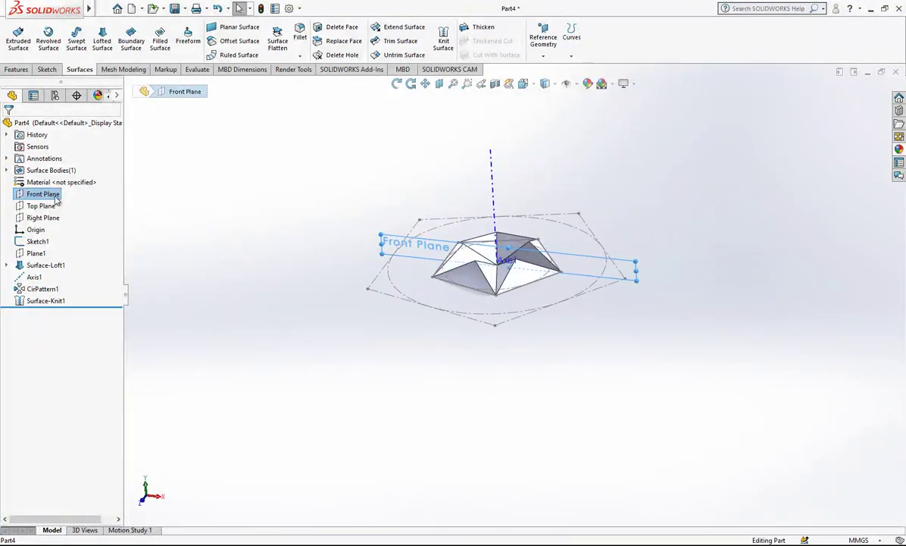
# - Sketch on the Front Plane two lines running out from the star's outer corner
pyautogui.rightClick(56, 198)
pyautogui.click(63, 179)
pyautogui.click(70, 30)
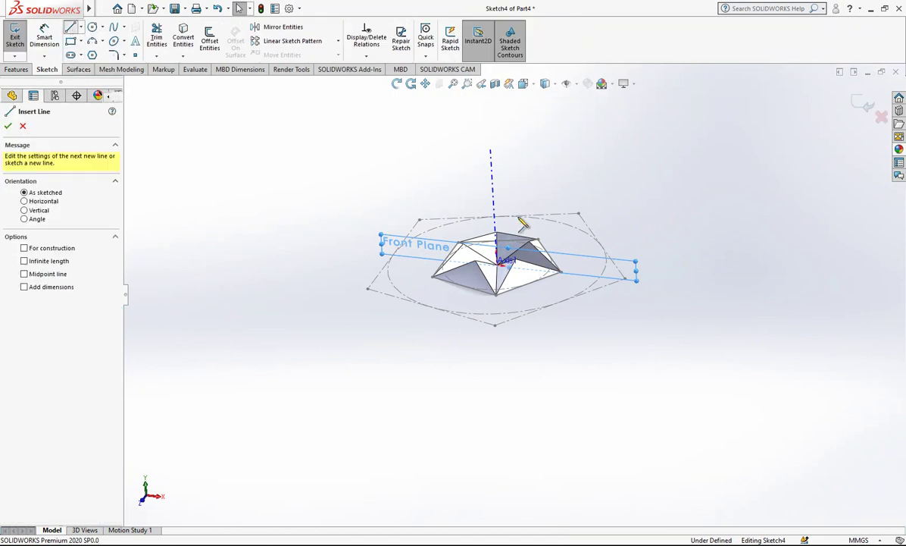
pyautogui.click(561, 272)
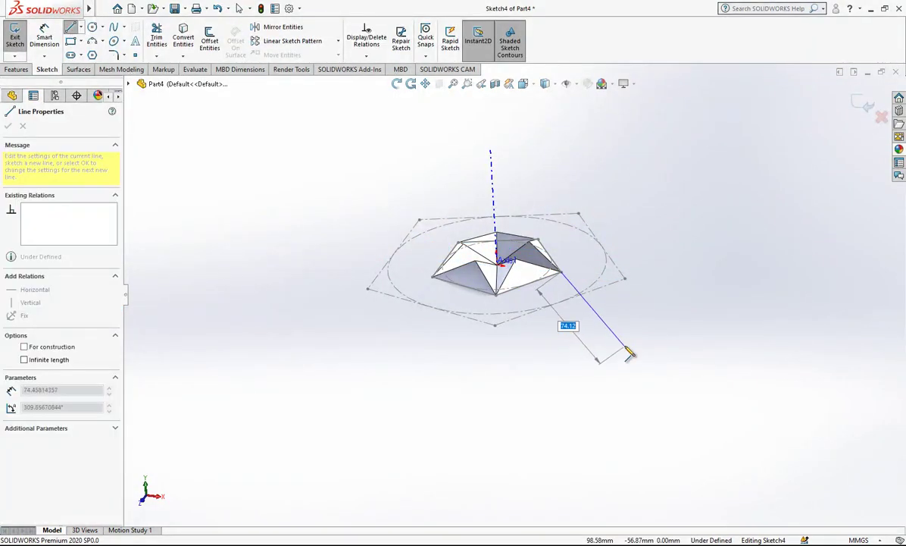
pyautogui.click(625, 347)
pyautogui.click(627, 283)
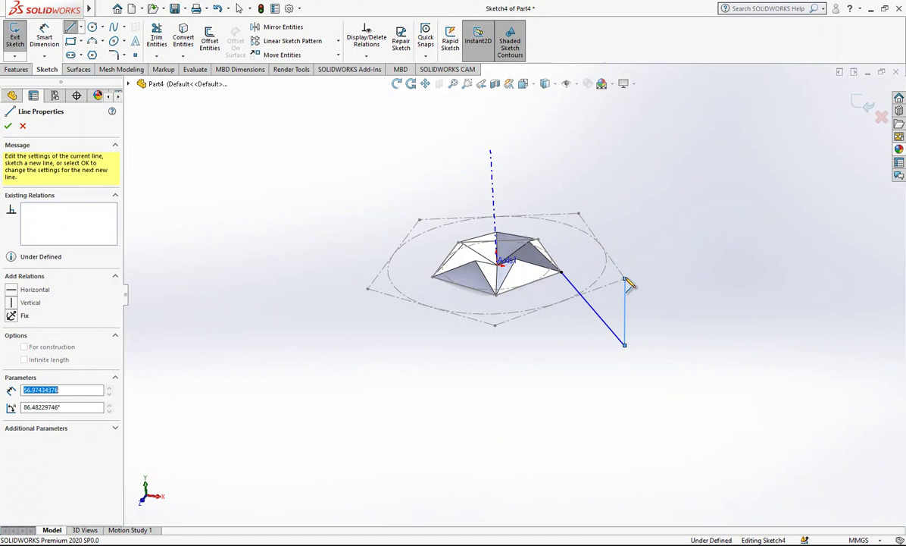
pyautogui.press('Escape')
# - Make both lines construction geometry, make the short line vertical, and exit the sketch
pyautogui.moveTo(640, 289)
pyautogui.mouseDown(button='middle')
pyautogui.moveTo(663, 192)
pyautogui.moveTo(619, 317)
pyautogui.mouseUp(button='middle')
pyautogui.scroll(-3, 510, 378)
pyautogui.keyDown('ctrl'); pyautogui.click(552, 361); pyautogui.keyUp('ctrl')
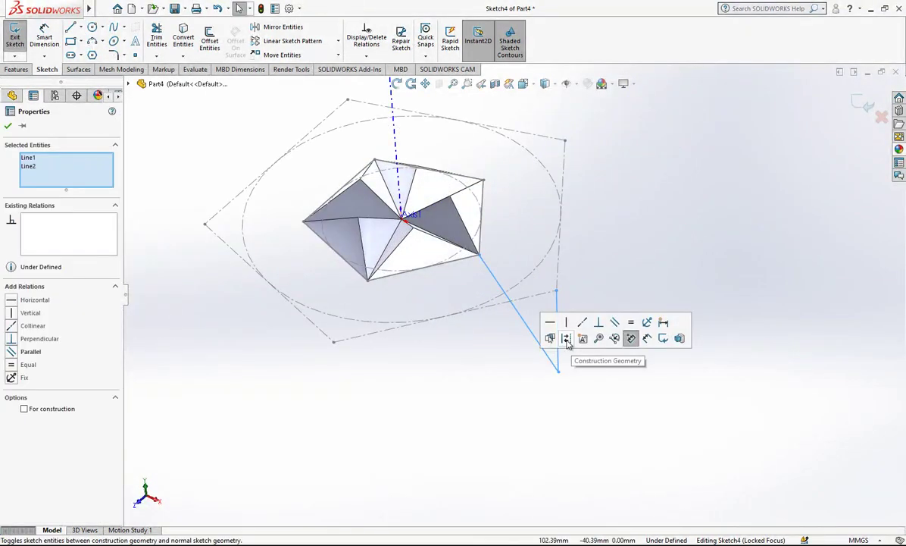
pyautogui.click(631, 338)
pyautogui.click(559, 326)
pyautogui.click(606, 282)
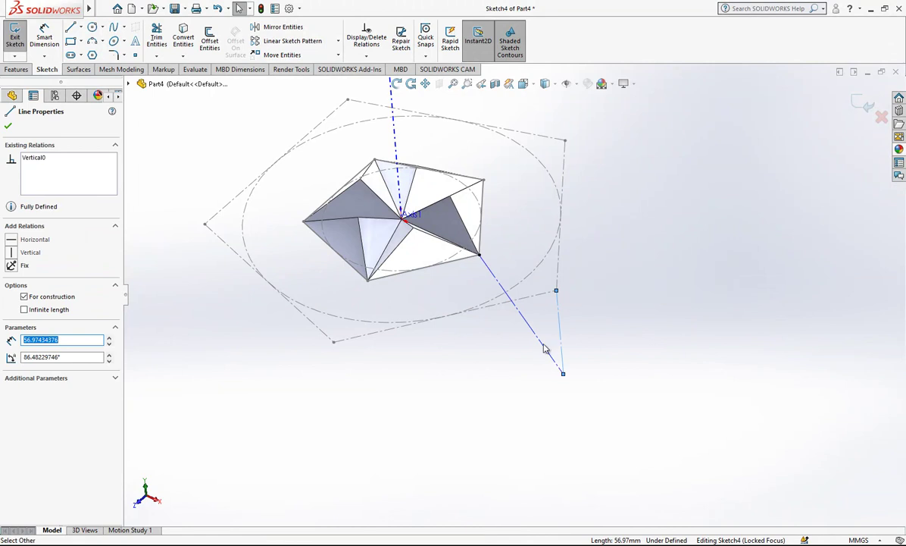
pyautogui.press('Escape')
pyautogui.hotkey('ctrl', 'b')
# - Edit Sketch4 and dimension the long construction line to 60 mm
pyautogui.click(534, 336)
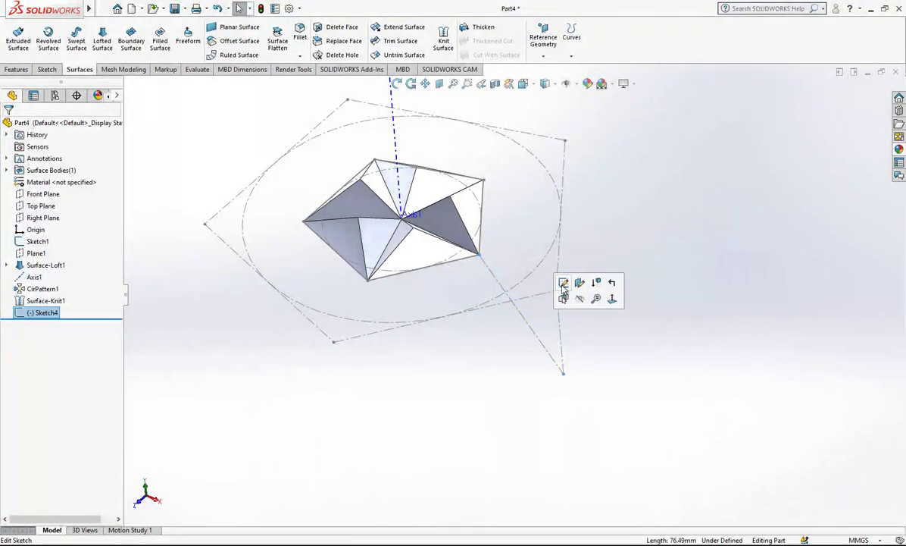
pyautogui.click(564, 284)
pyautogui.moveTo(512, 372)
pyautogui.mouseDown(button='middle')
pyautogui.moveTo(536, 309)
pyautogui.moveTo(522, 327)
pyautogui.mouseUp(button='middle')
pyautogui.moveTo(522, 327); pyautogui.dragTo(521, 318, button='right')
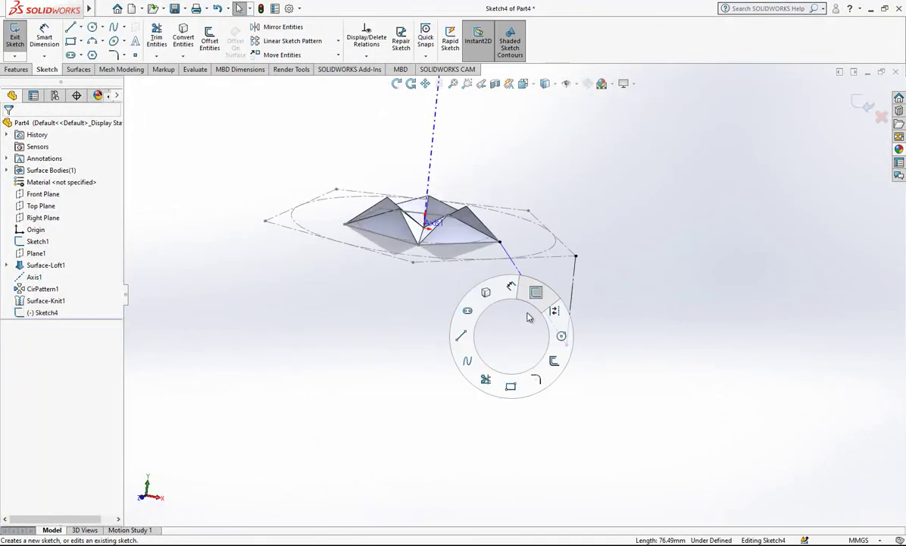
pyautogui.moveTo(458, 343); pyautogui.dragTo(453, 281, button='right')
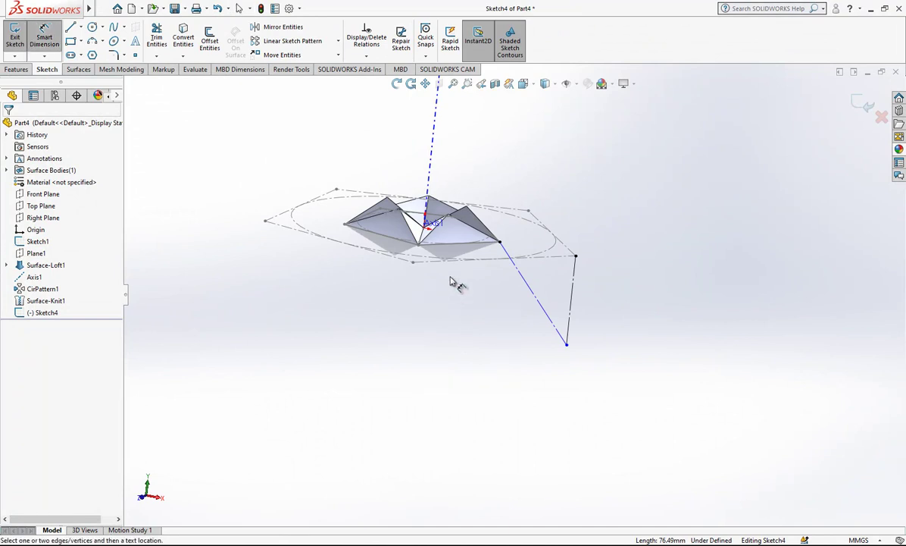
pyautogui.click(529, 290)
pyautogui.click(521, 311)
pyautogui.write('60')
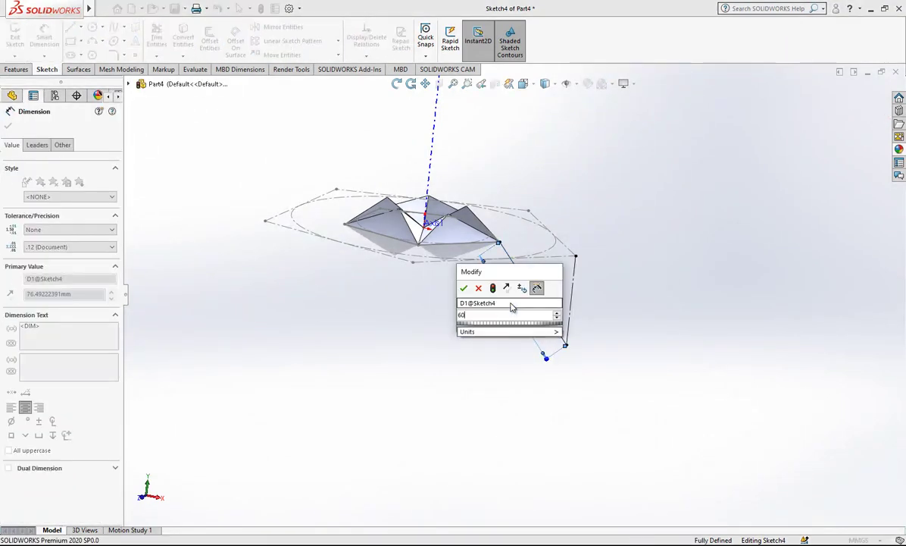
pyautogui.press('Return')
pyautogui.moveTo(631, 289)
pyautogui.mouseDown(button='middle')
pyautogui.moveTo(560, 284)
pyautogui.moveTo(569, 308)
pyautogui.mouseUp(button='middle')
pyautogui.scroll(-3, 561, 307)
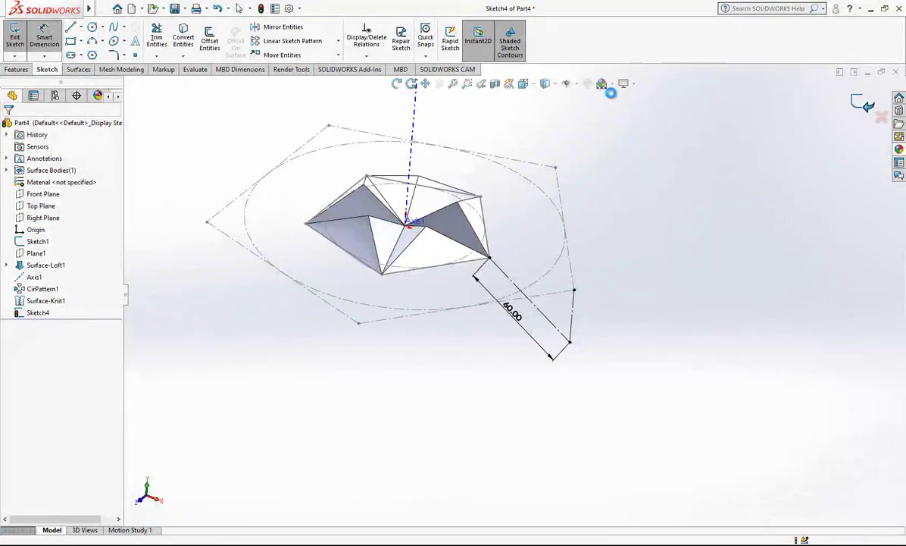
# - Define Plane2 from Line1@Sketch4 and Line5@Sketch1, then start Sketch5 on it
pyautogui.click(543, 41)
pyautogui.click(547, 69)
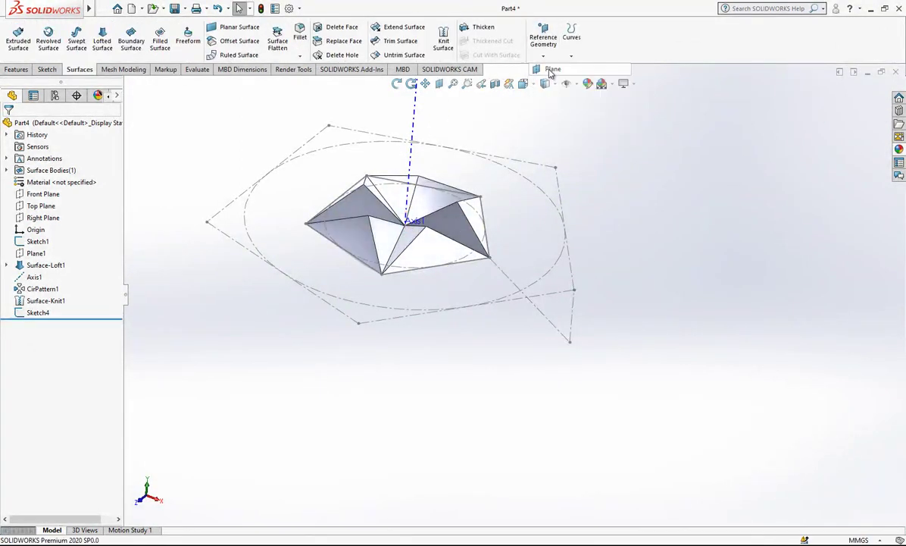
pyautogui.click(510, 280)
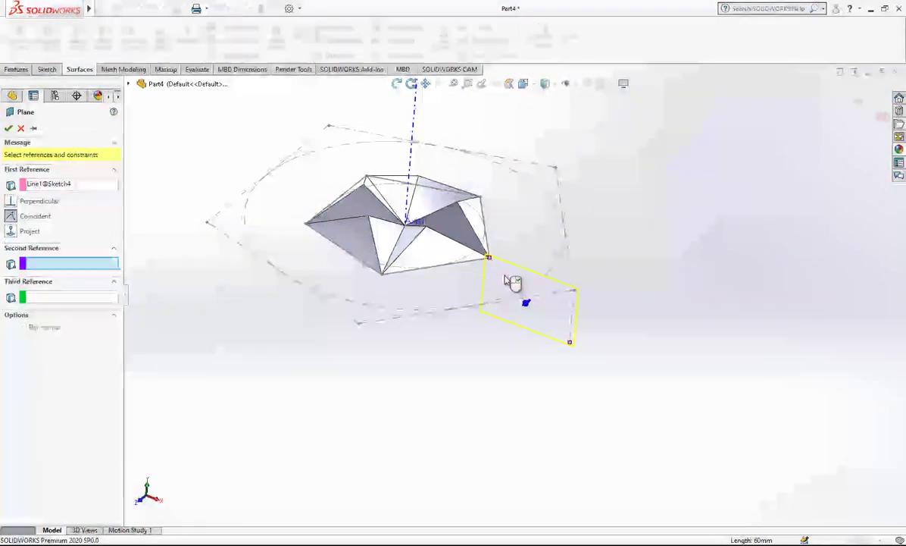
pyautogui.click(460, 267)
pyautogui.press('Return')
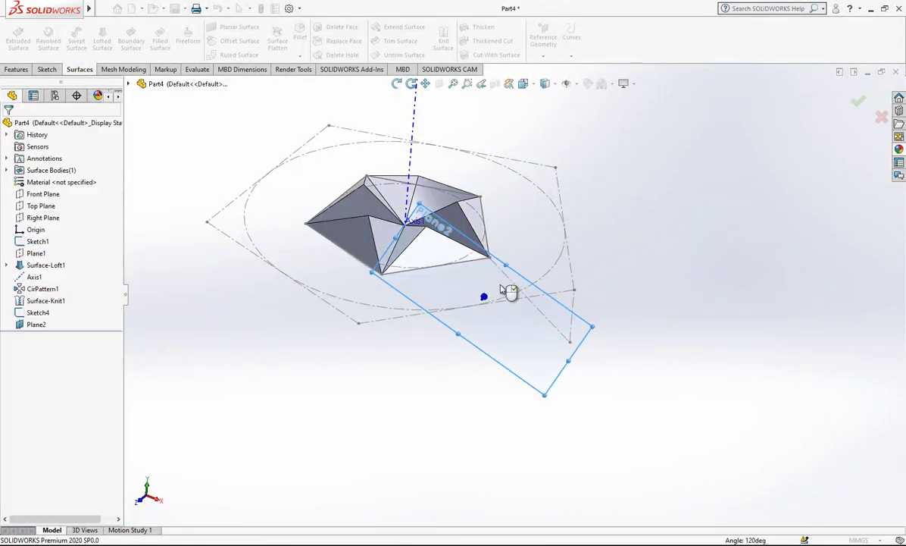
pyautogui.scroll(2, 506, 293)
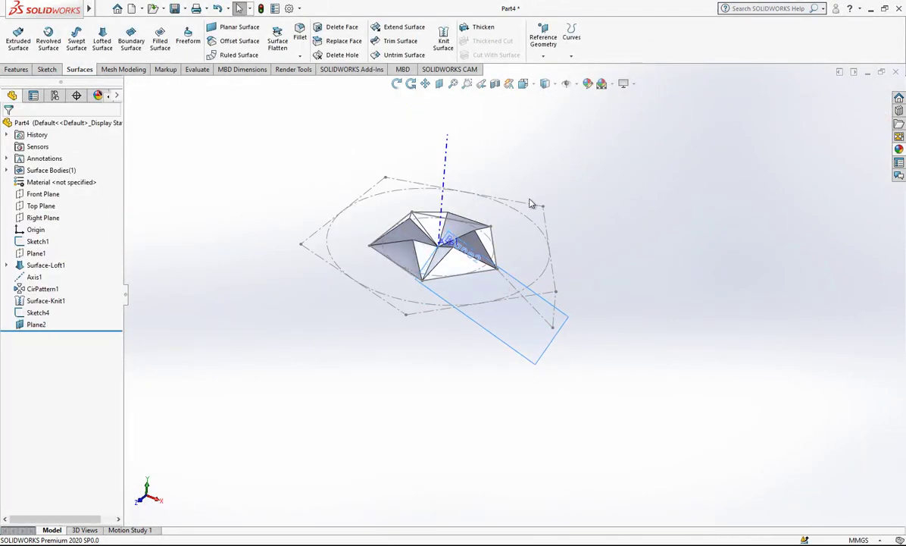
pyautogui.click(529, 345)
pyautogui.click(574, 310)
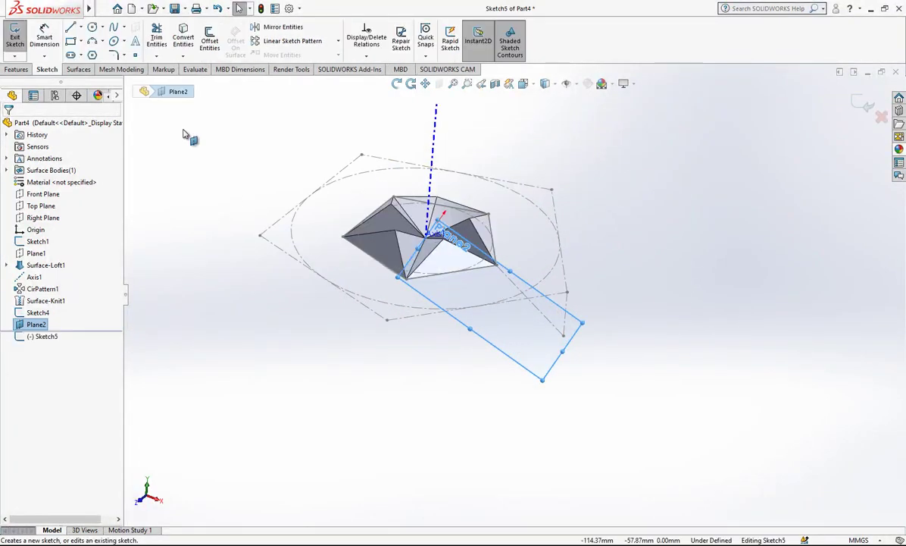
# - Draw a six-sided polygon and snap two of its corners onto the loft's lower vertices
pyautogui.click(92, 54)
pyautogui.doubleClick(48, 188)
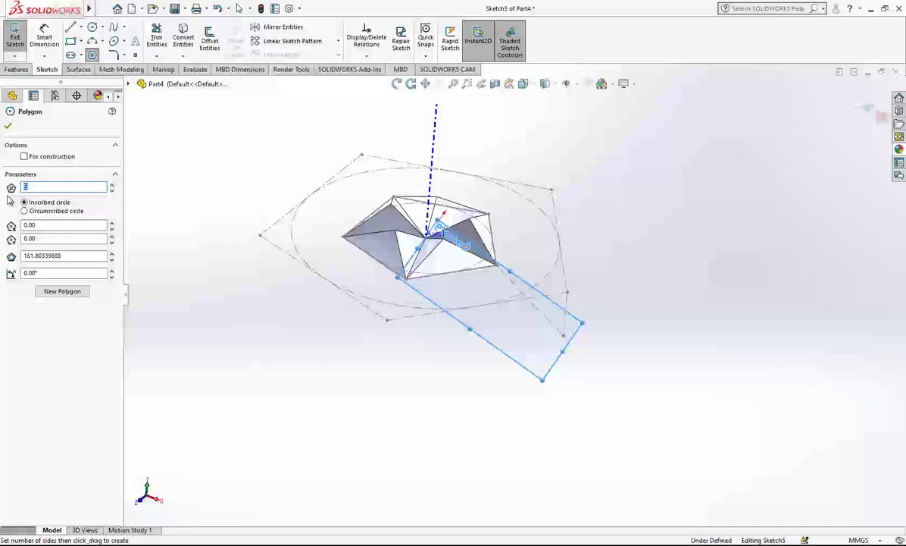
pyautogui.click(475, 352)
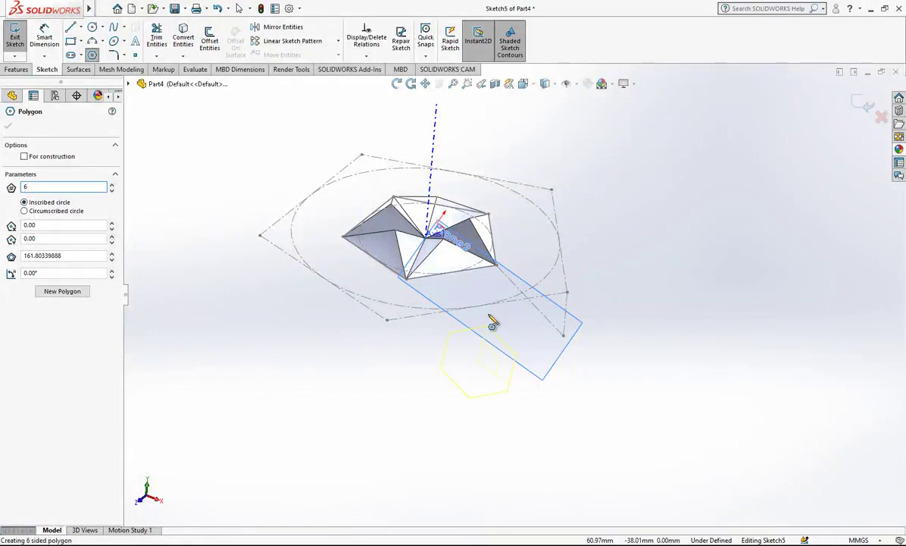
pyautogui.click(496, 266)
pyautogui.scroll(-2, 416, 280)
pyautogui.press('Escape')
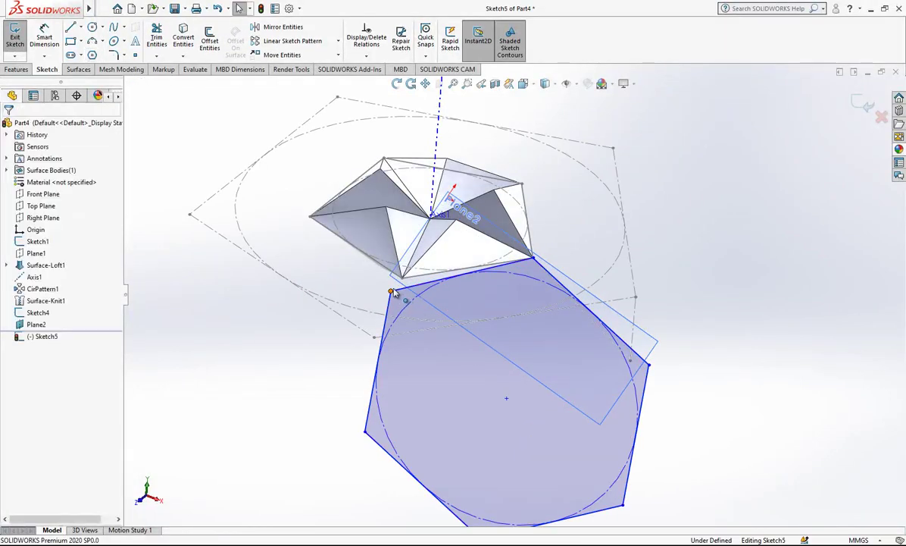
pyautogui.moveTo(391, 292); pyautogui.dragTo(402, 285)
pyautogui.press('Escape')
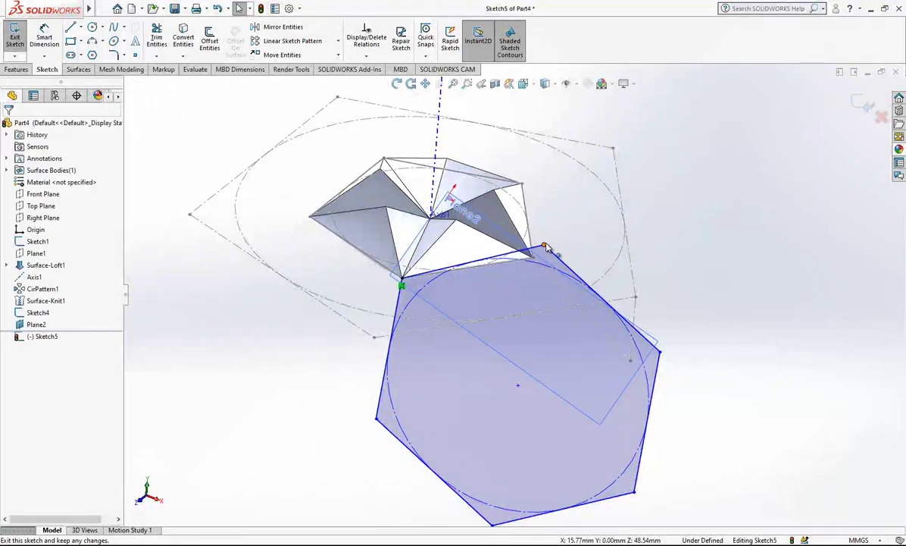
pyautogui.moveTo(546, 248); pyautogui.dragTo(532, 260)
pyautogui.scroll(2, 531, 276)
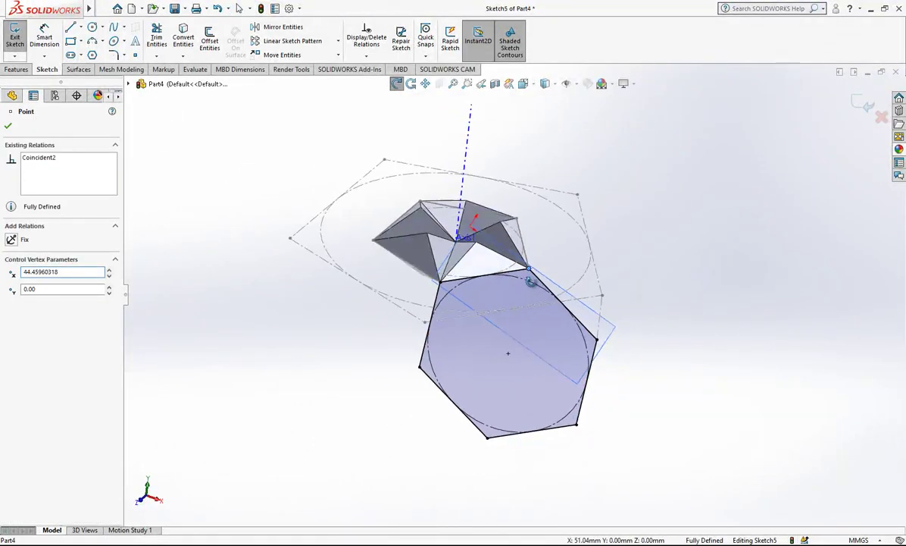
# - Convert the whole hexagon chain to construction geometry
pyautogui.moveTo(531, 281)
pyautogui.mouseDown(button='middle')
pyautogui.moveTo(505, 314)
pyautogui.moveTo(523, 289)
pyautogui.moveTo(530, 300)
pyautogui.mouseUp(button='middle')
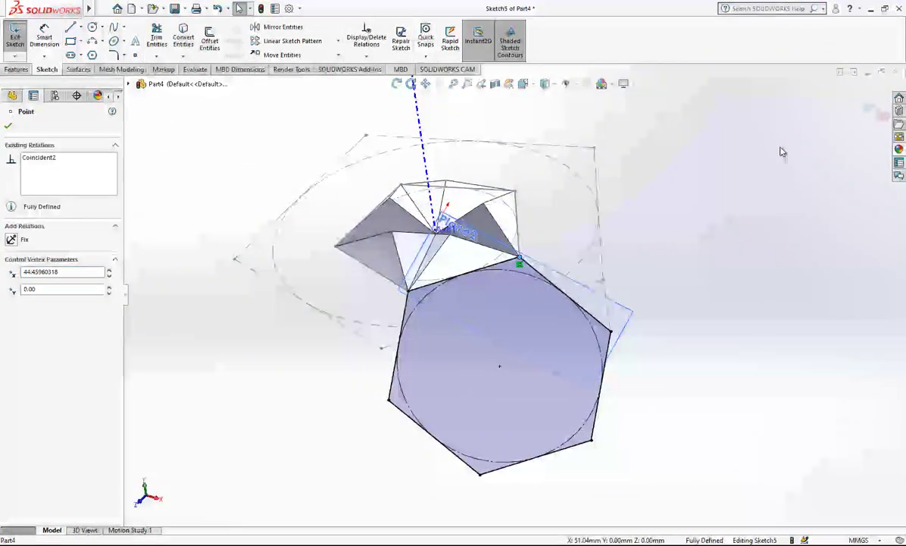
pyautogui.rightClick(598, 320)
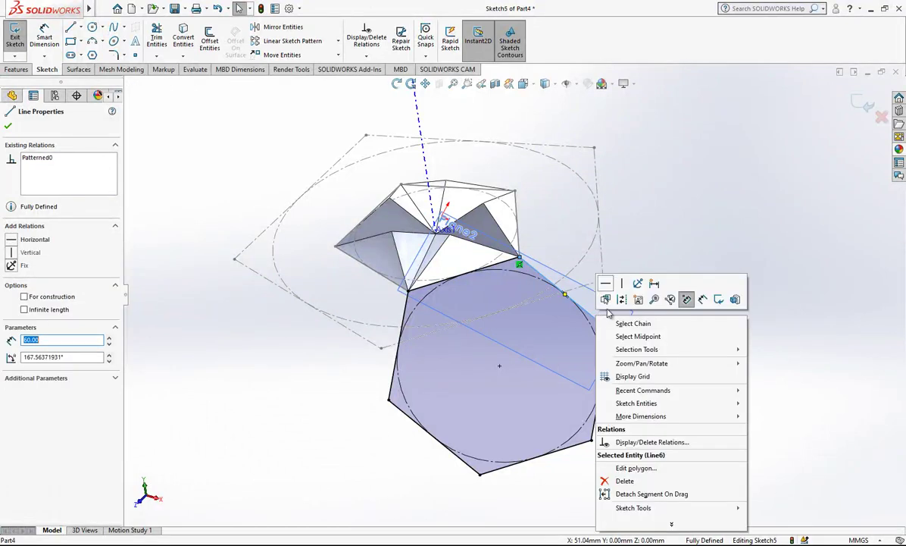
pyautogui.click(633, 323)
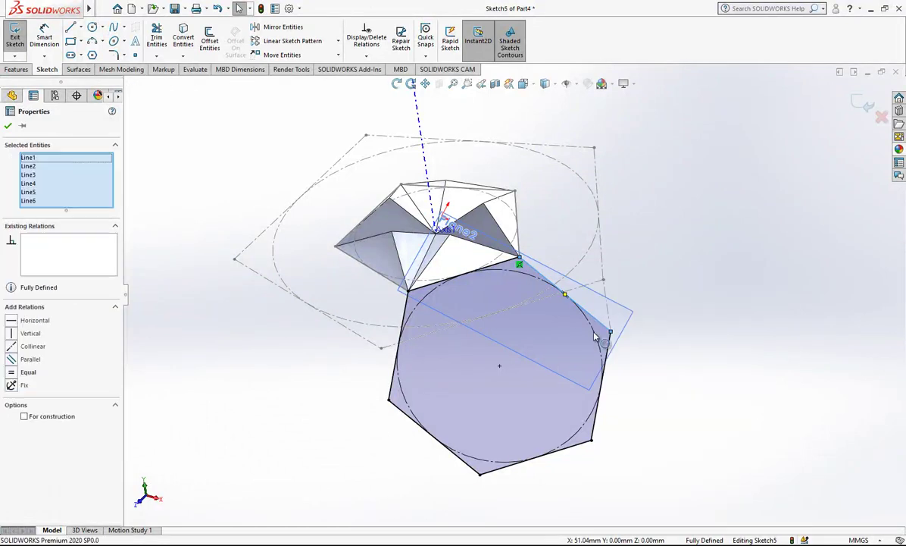
pyautogui.click(58, 419)
pyautogui.press('Escape')
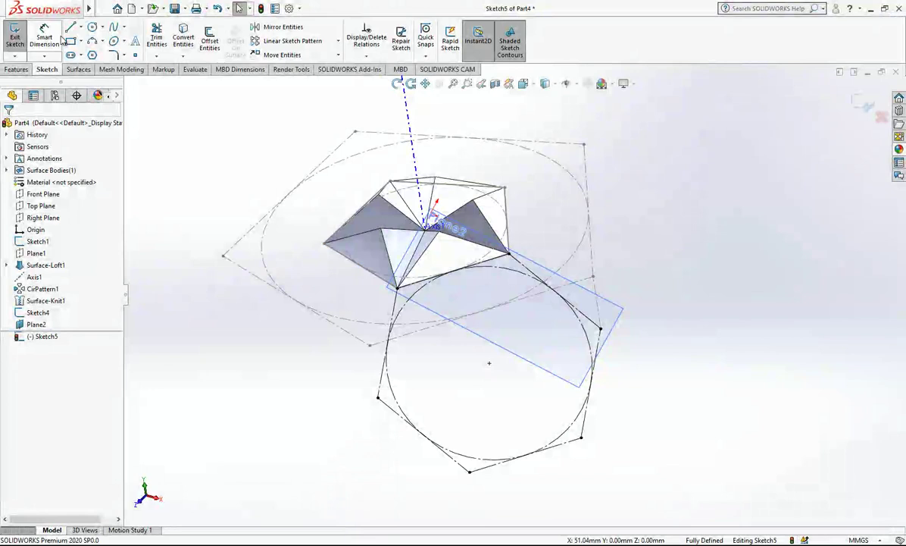
# - Draw a triangle from the loft corners inside the hexagon and exit Sketch5
pyautogui.click(76, 28)
pyautogui.click(399, 291)
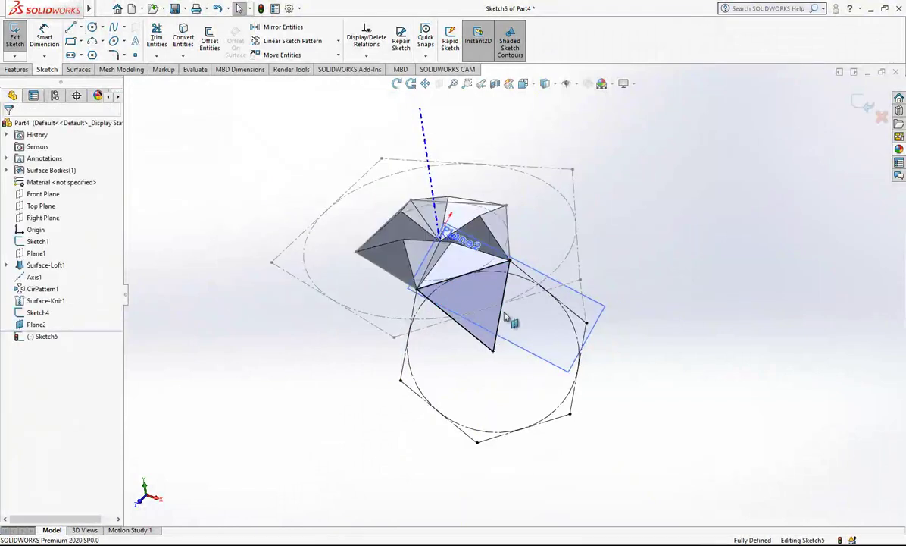
pyautogui.moveTo(509, 315); pyautogui.dragTo(513, 305, button='middle')
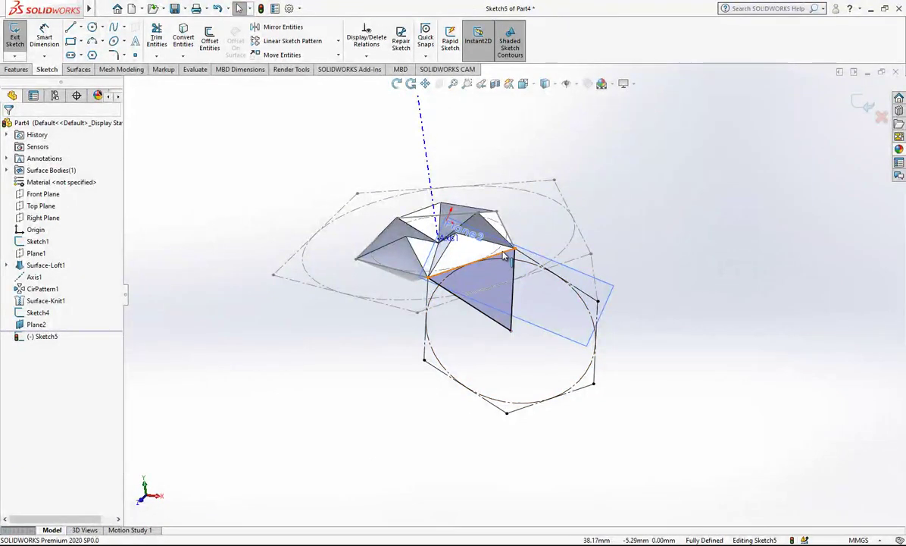
pyautogui.moveTo(482, 311); pyautogui.dragTo(530, 318, button='middle')
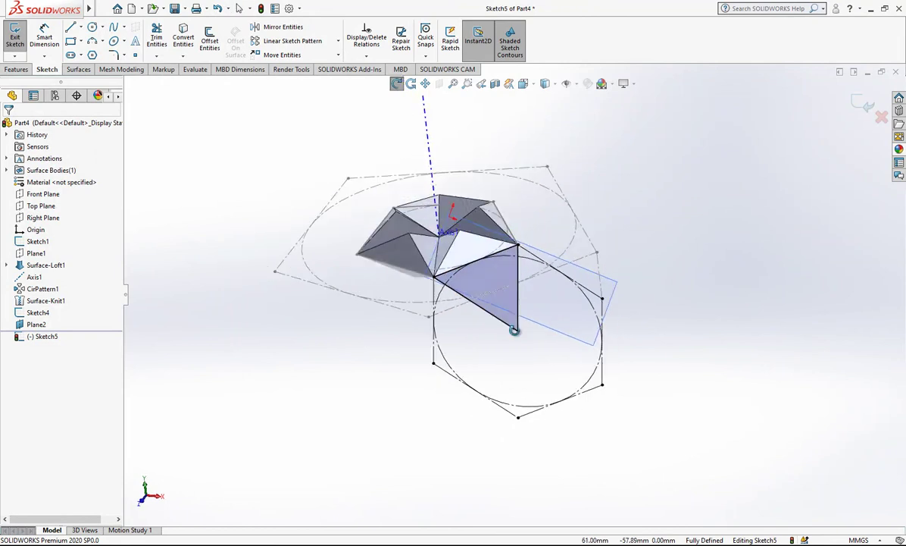
pyautogui.click(864, 104)
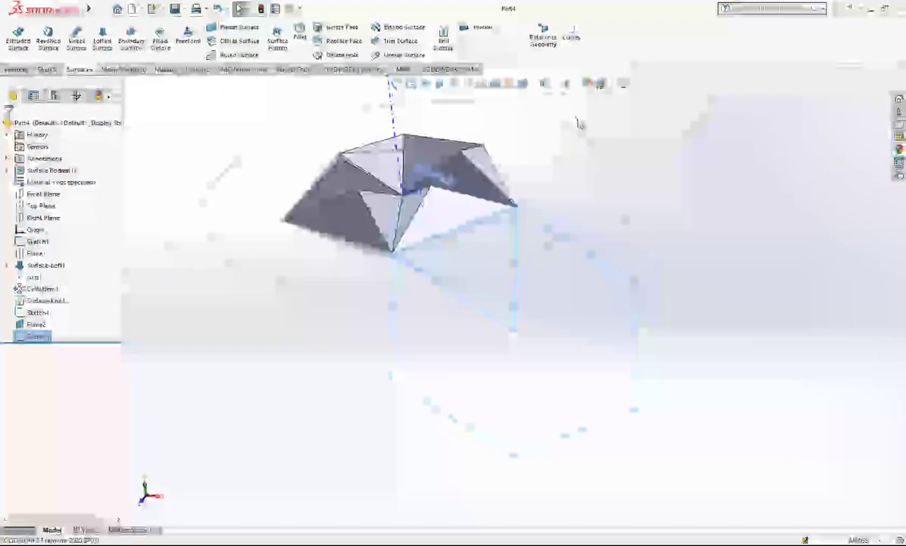
# - Create Axis2 through the triangle's tip point, normal to Plane2
pyautogui.click(550, 59)
pyautogui.click(551, 82)
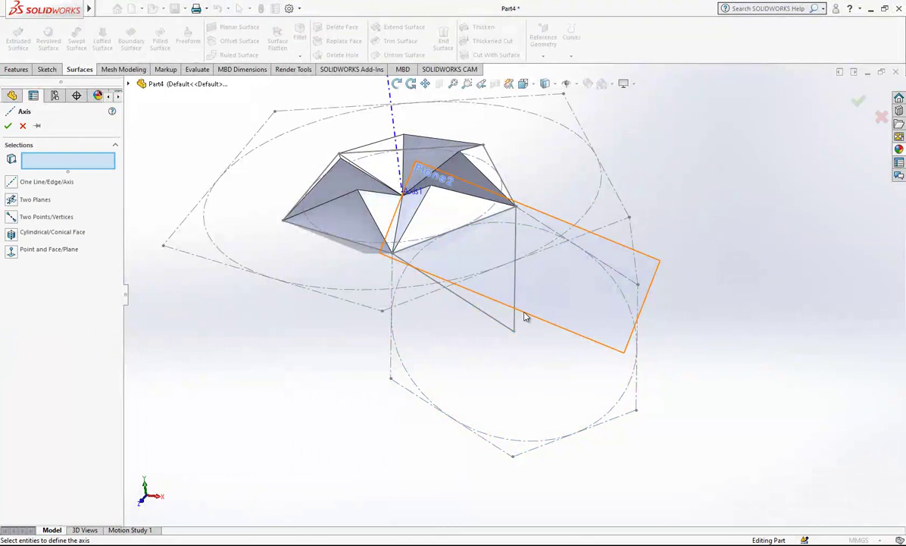
pyautogui.click(514, 333)
pyautogui.click(559, 324)
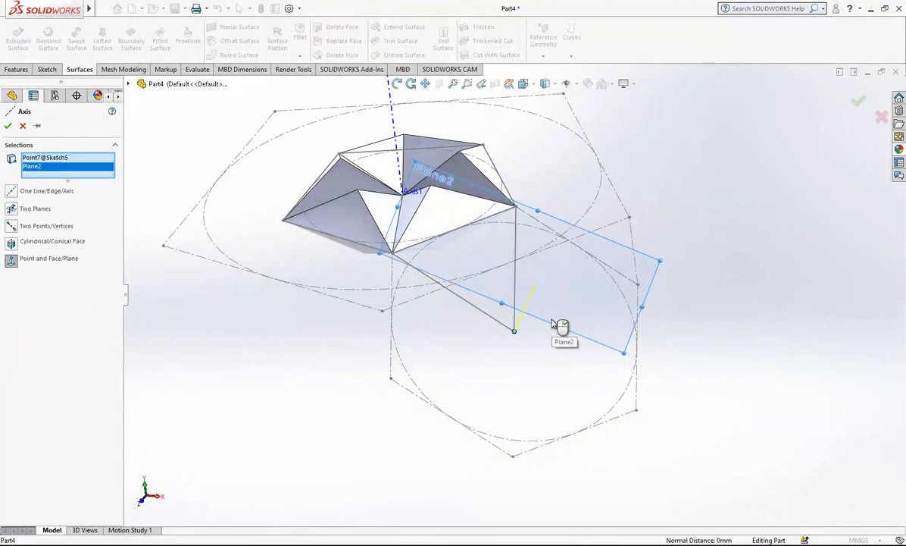
pyautogui.press('Return')
pyautogui.scroll(2, 553, 324)
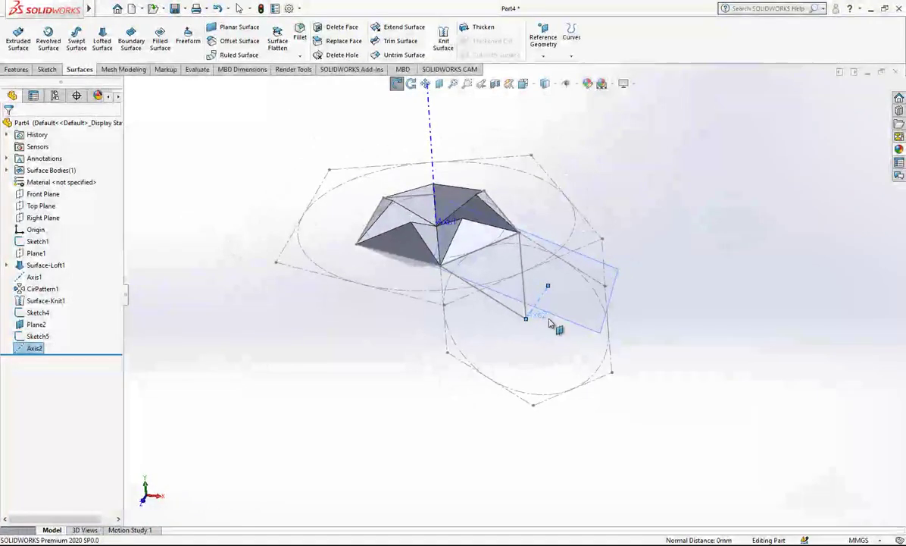
# - Hide Sketch1, create Plane3 offset 15 mm from Plane2, and sketch on Plane3
pyautogui.click(333, 266)
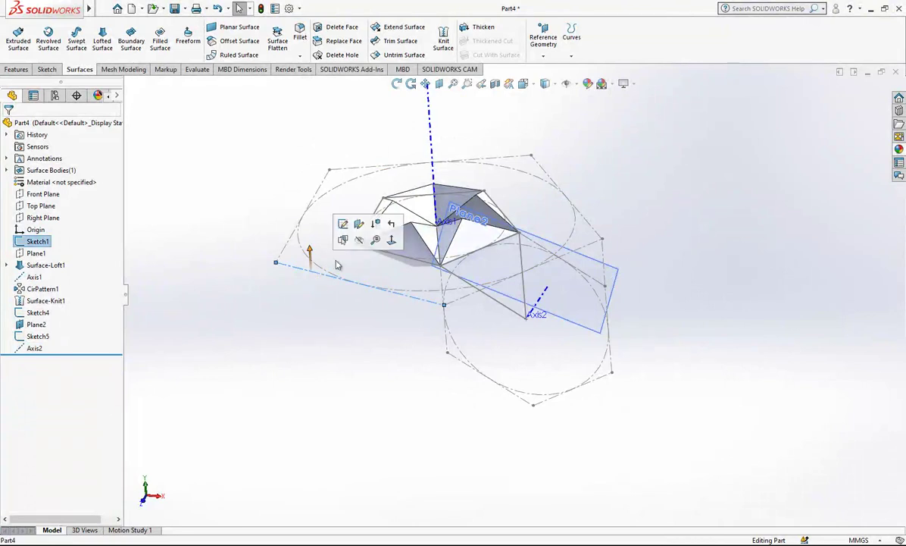
pyautogui.click(358, 241)
pyautogui.scroll(2, 581, 250)
pyautogui.moveTo(533, 281)
pyautogui.mouseDown(button='middle')
pyautogui.moveTo(550, 233)
pyautogui.moveTo(576, 243)
pyautogui.moveTo(550, 263)
pyautogui.moveTo(560, 268)
pyautogui.mouseUp(button='middle')
pyautogui.click(560, 268)
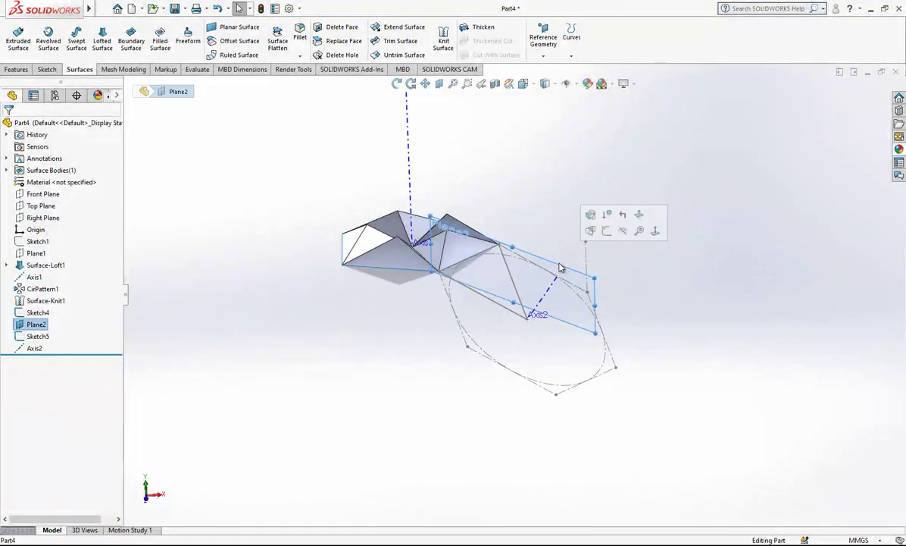
pyautogui.click(543, 38)
pyautogui.click(550, 69)
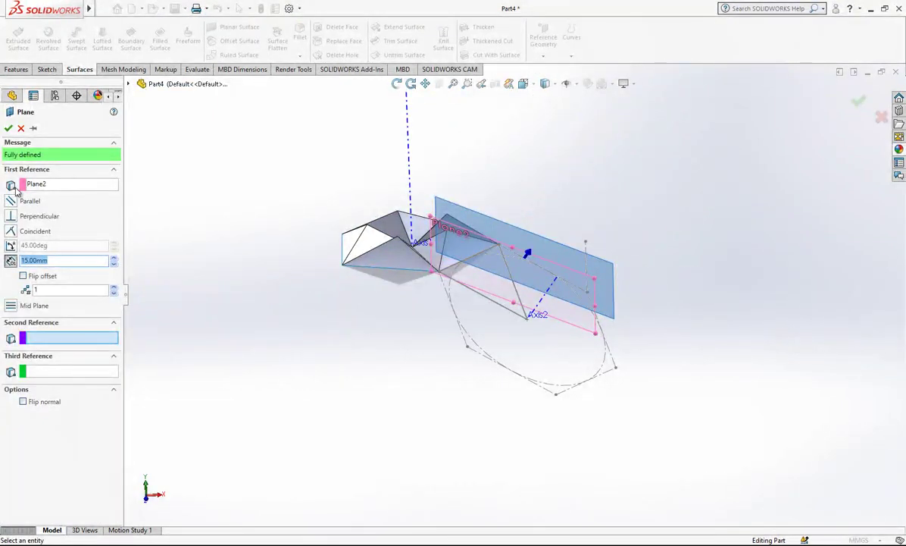
pyautogui.click(8, 130)
pyautogui.moveTo(550, 212); pyautogui.dragTo(543, 252, button='middle')
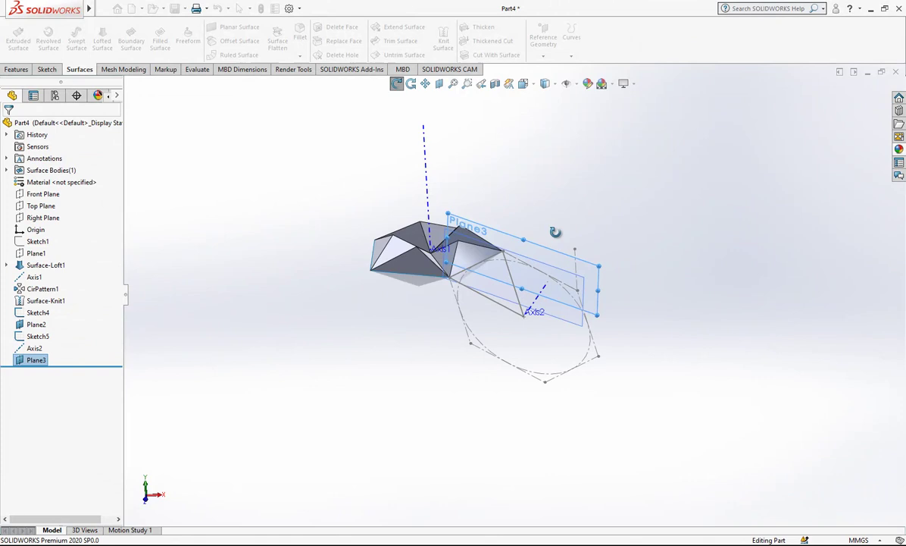
pyautogui.rightClick(47, 359)
pyautogui.click(53, 311)
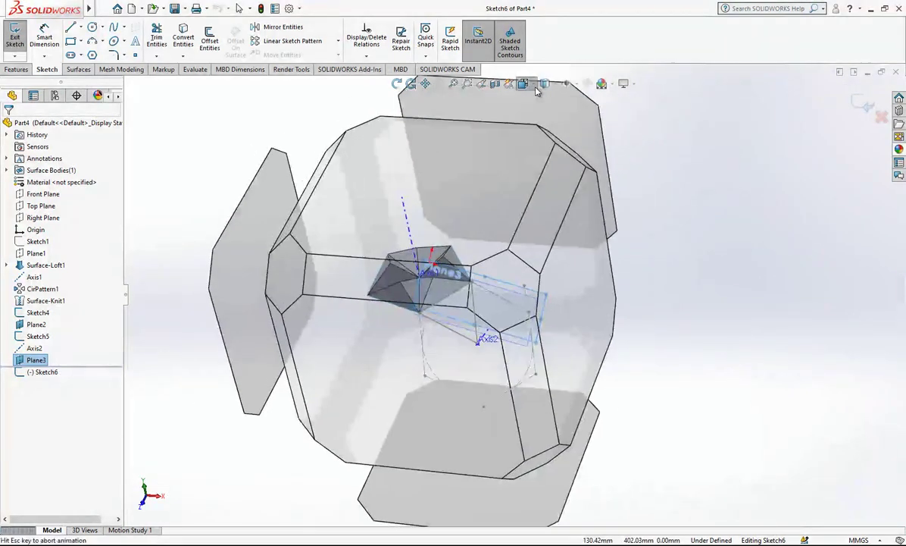
# - In a normal view, draw three construction lines from the triangle's vertices to an inner point
pyautogui.click(523, 84)
pyautogui.click(584, 147)
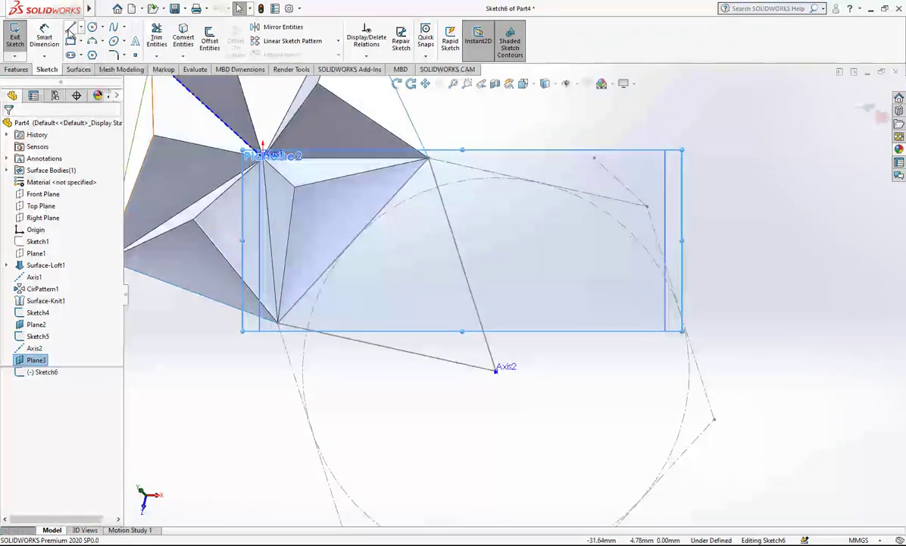
pyautogui.click(71, 26)
pyautogui.click(428, 160)
pyautogui.click(416, 254)
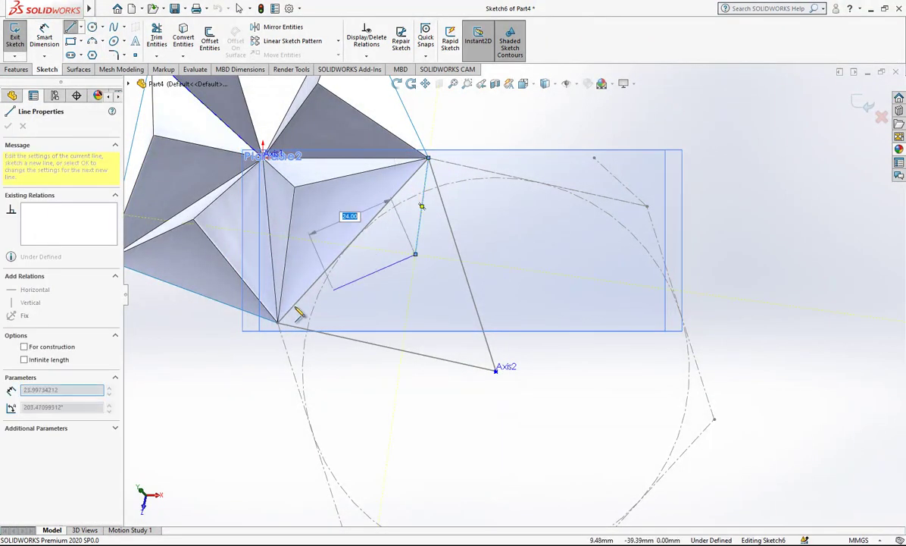
pyautogui.click(278, 322)
pyautogui.doubleClick(278, 322)
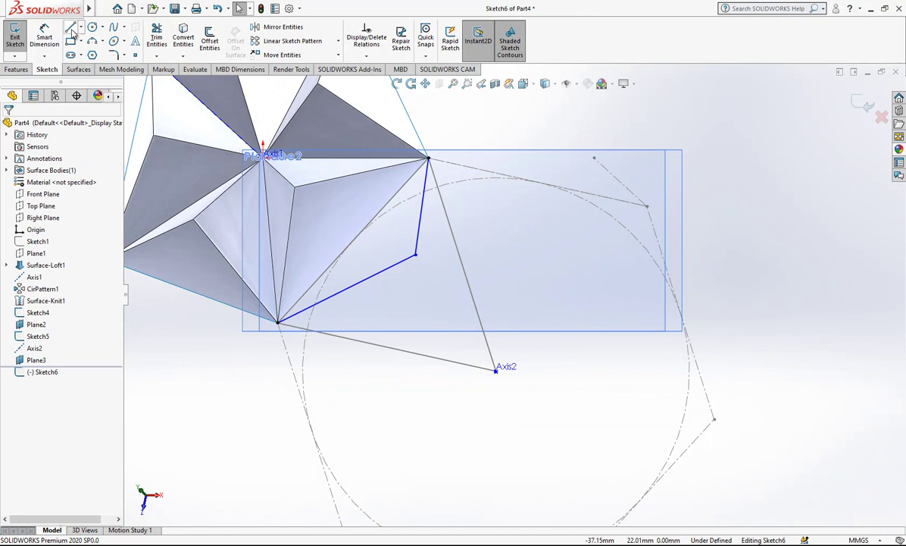
pyautogui.click(416, 254)
pyautogui.click(496, 369)
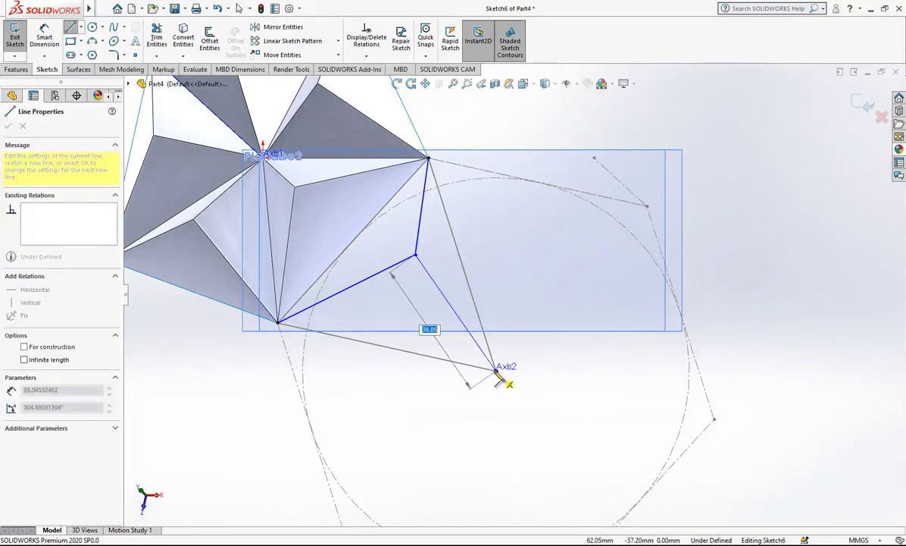
pyautogui.press('Escape')
pyautogui.moveTo(407, 262); pyautogui.dragTo(364, 222)
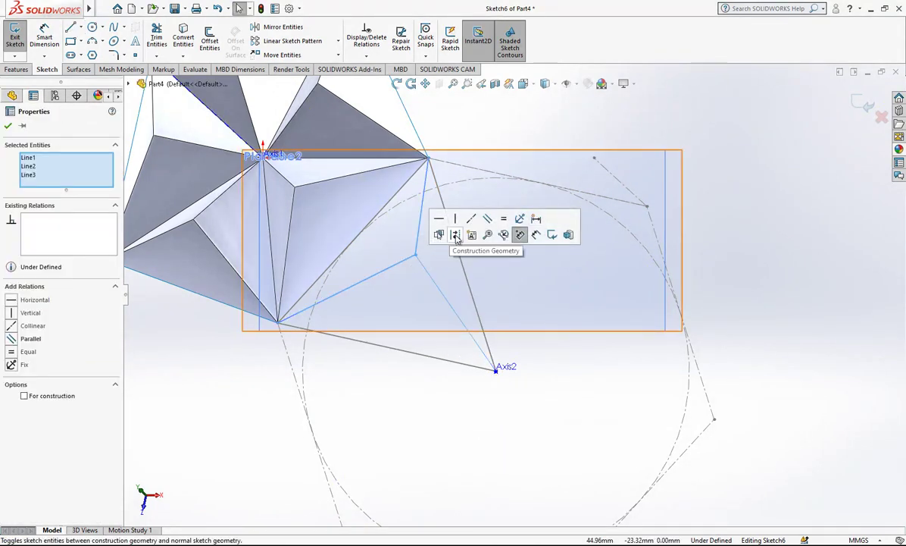
pyautogui.click(519, 234)
# - Make each construction line symmetric to its neighbouring pair of Sketch5 triangle edges
pyautogui.click(437, 283)
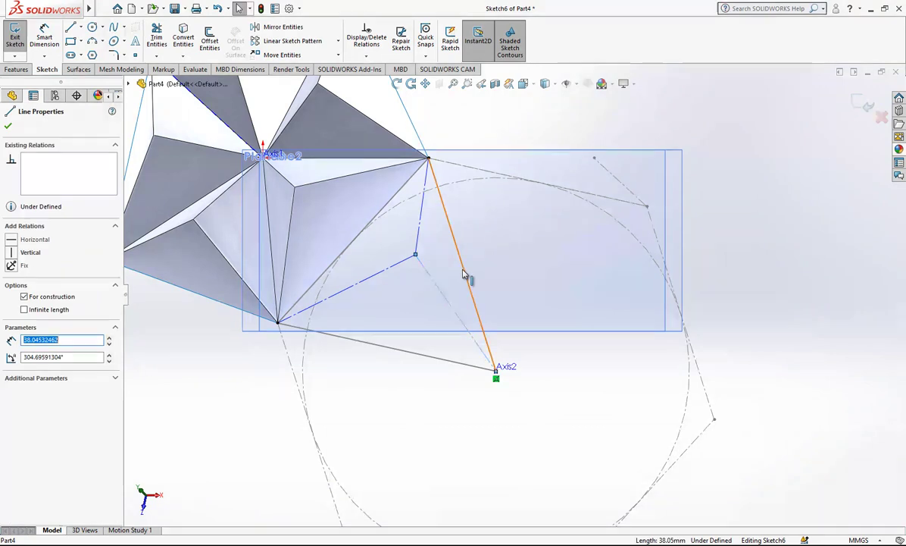
pyautogui.keyDown('ctrl'); pyautogui.click(467, 279); pyautogui.keyUp('ctrl')
pyautogui.keyDown('ctrl'); pyautogui.click(426, 359); pyautogui.keyUp('ctrl')
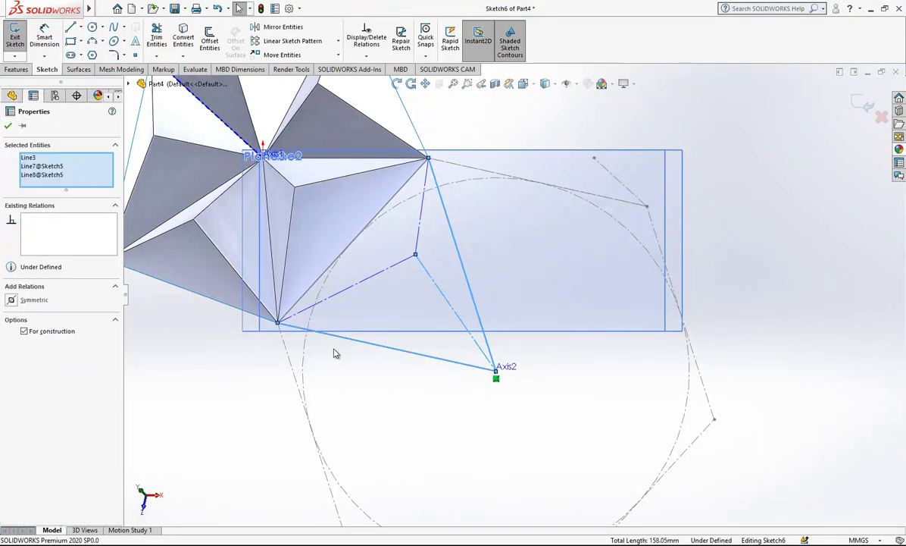
pyautogui.click(34, 301)
pyautogui.press('Escape')
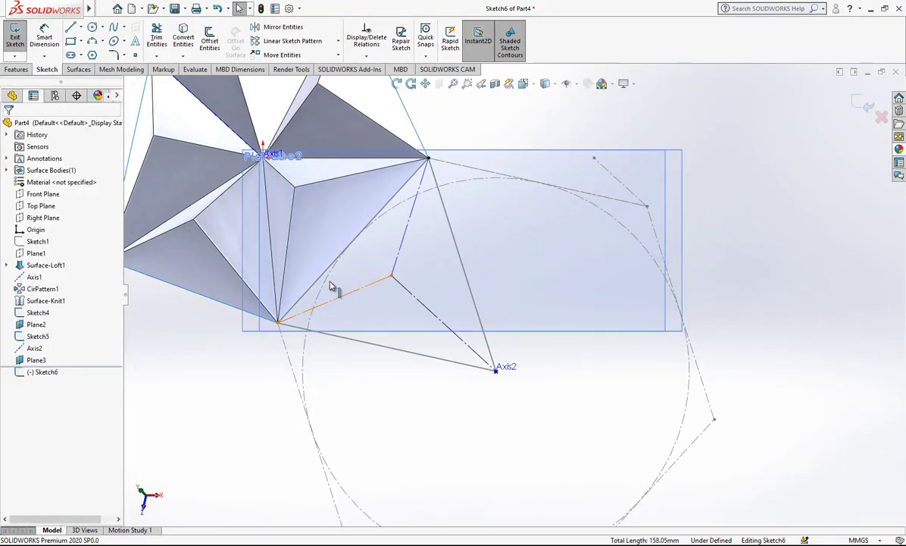
pyautogui.click(331, 286)
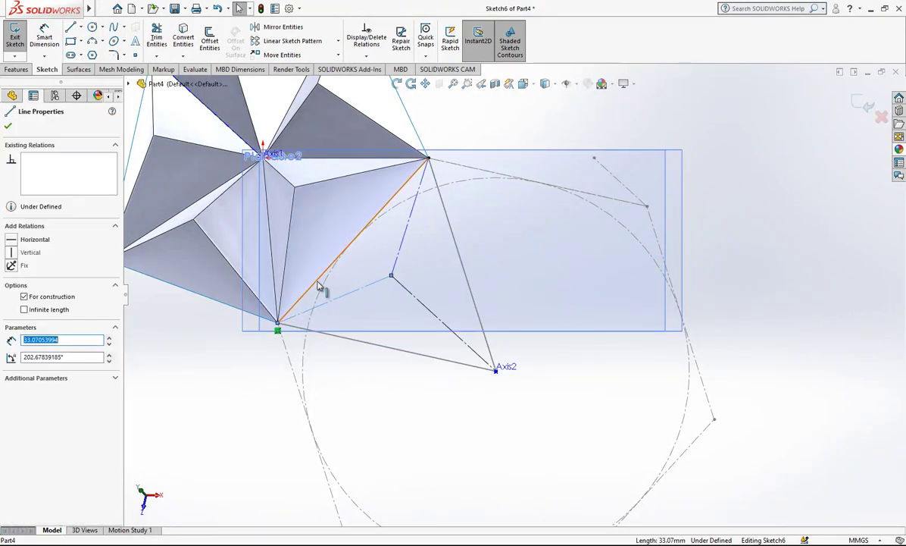
pyautogui.keyDown('ctrl'); pyautogui.click(345, 322); pyautogui.keyUp('ctrl')
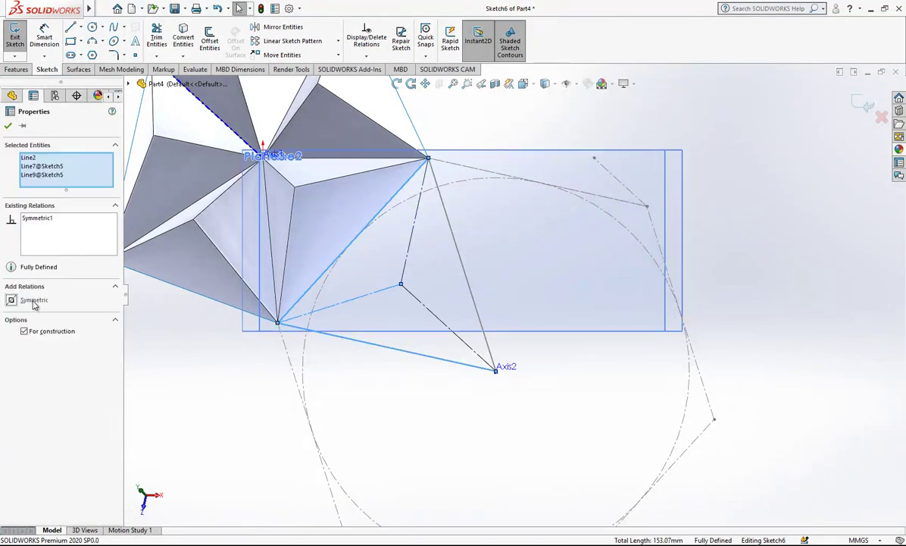
pyautogui.press('Escape')
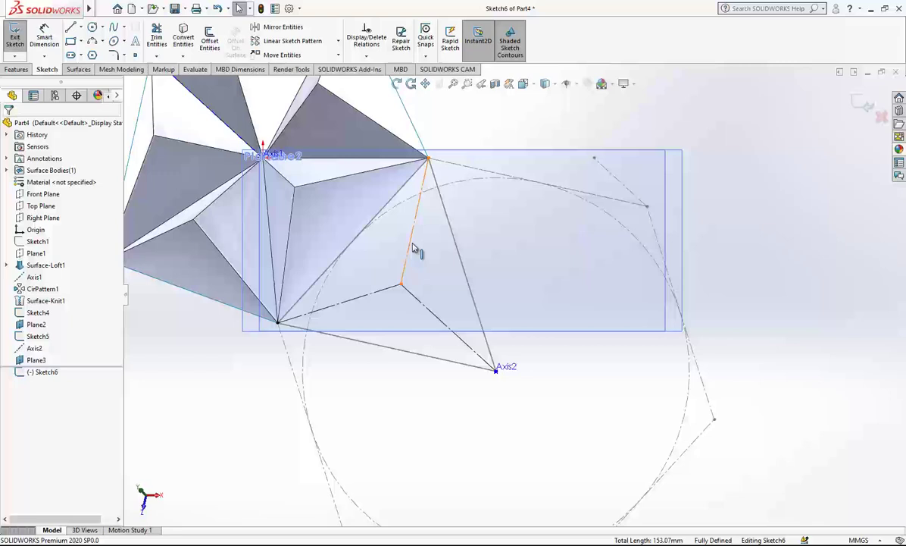
pyautogui.click(414, 248)
pyautogui.keyDown('ctrl'); pyautogui.click(454, 247); pyautogui.keyUp('ctrl')
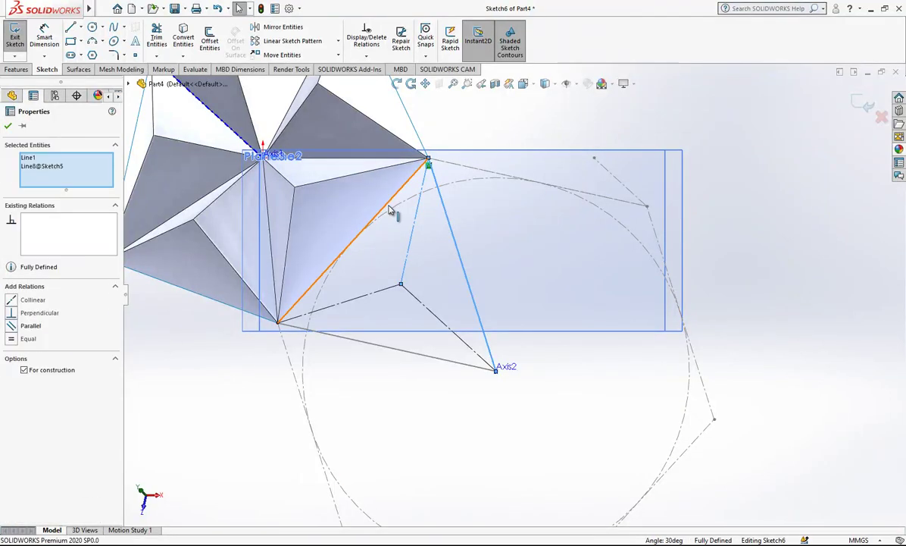
pyautogui.keyDown('ctrl'); pyautogui.click(389, 210); pyautogui.keyUp('ctrl')
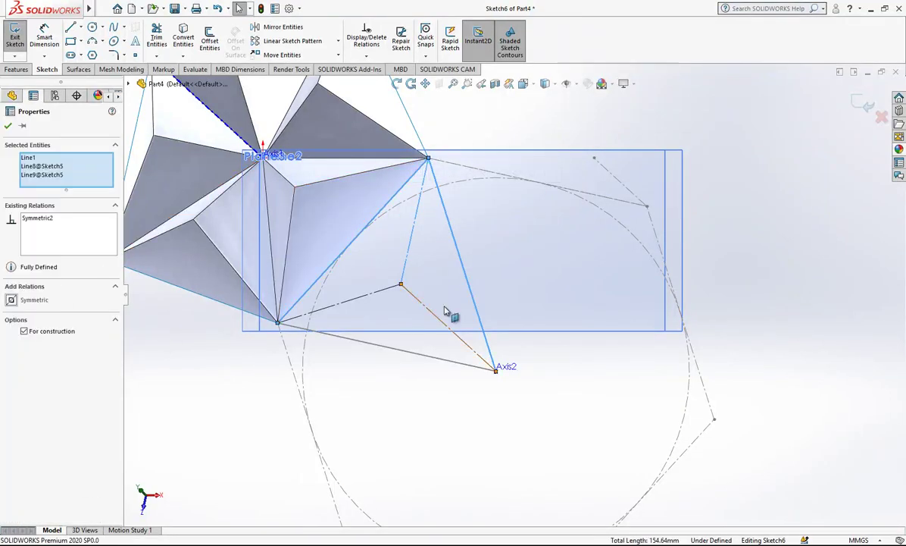
# - Orbit to check the sketch in 3D and inspect the inner point and Plane3
pyautogui.moveTo(493, 347)
pyautogui.mouseDown(button='middle')
pyautogui.moveTo(490, 314)
pyautogui.moveTo(674, 245)
pyautogui.moveTo(530, 333)
pyautogui.moveTo(551, 234)
pyautogui.moveTo(536, 284)
pyautogui.mouseUp(button='middle')
pyautogui.press('Escape')
pyautogui.scroll(2, 462, 265)
pyautogui.click(462, 255)
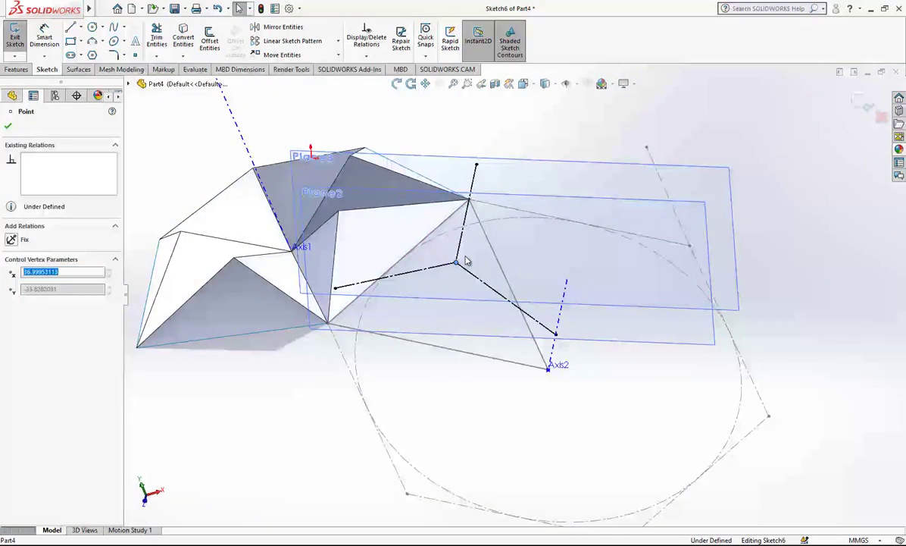
pyautogui.click(505, 175)
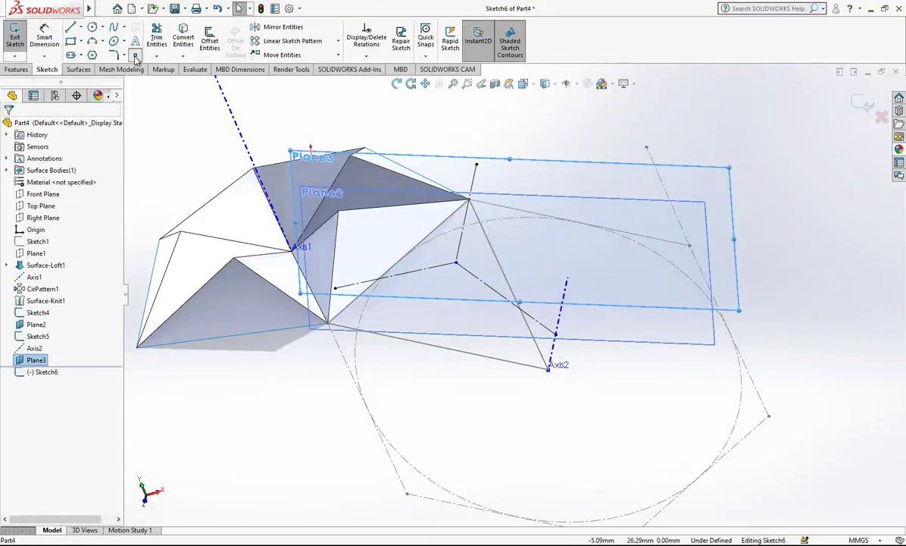
pyautogui.click(456, 264)
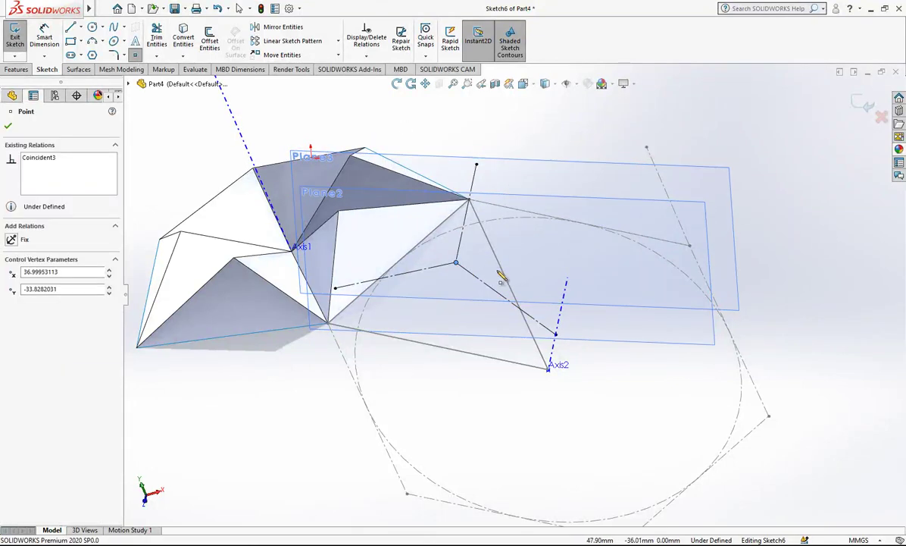
pyautogui.press('Escape')
# - Exit Sketch6 and hide Plane3 and Plane2
pyautogui.click(857, 104)
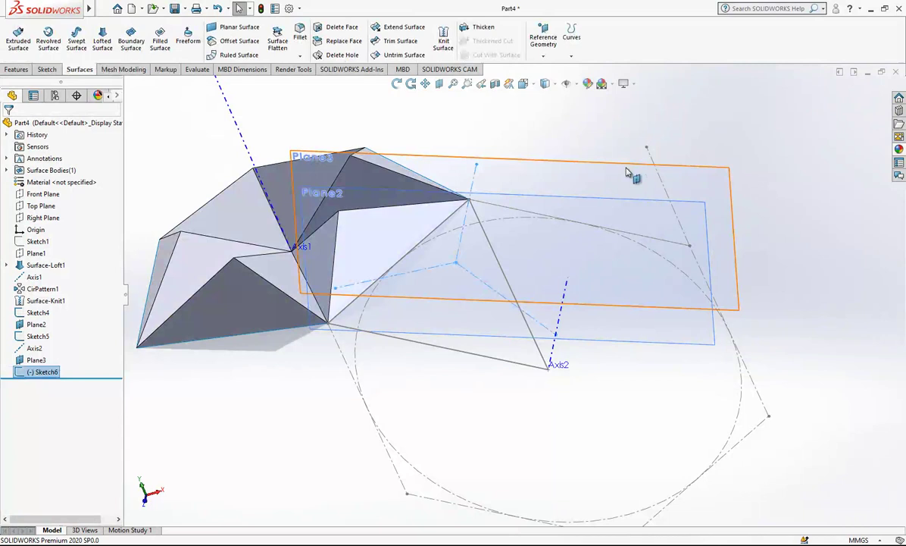
pyautogui.click(606, 167)
pyautogui.click(618, 130)
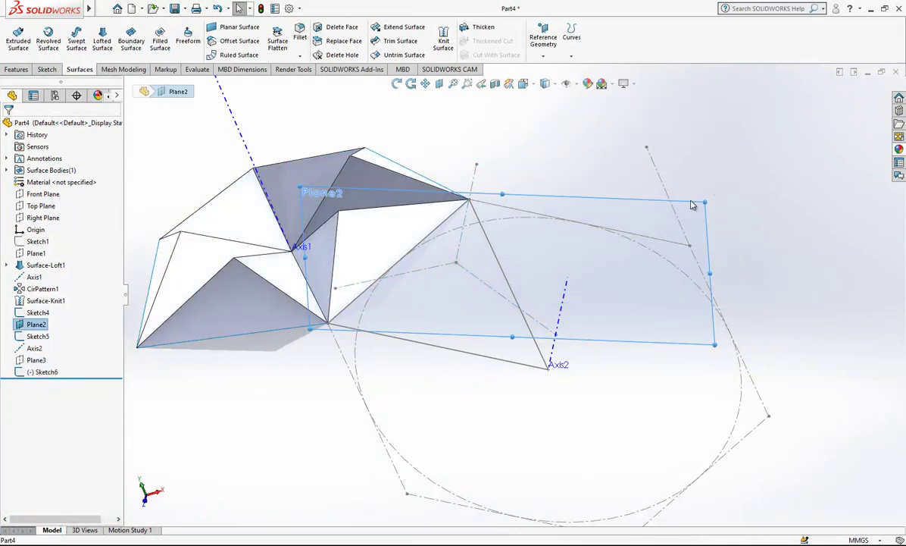
pyautogui.click(695, 157)
pyautogui.moveTo(470, 237)
pyautogui.mouseDown(button='middle')
pyautogui.moveTo(508, 280)
pyautogui.moveTo(534, 248)
pyautogui.moveTo(525, 243)
pyautogui.mouseUp(button='middle')
# - Loft a surface from the Sketch5 triangle to the Sketch6 point
pyautogui.click(483, 325)
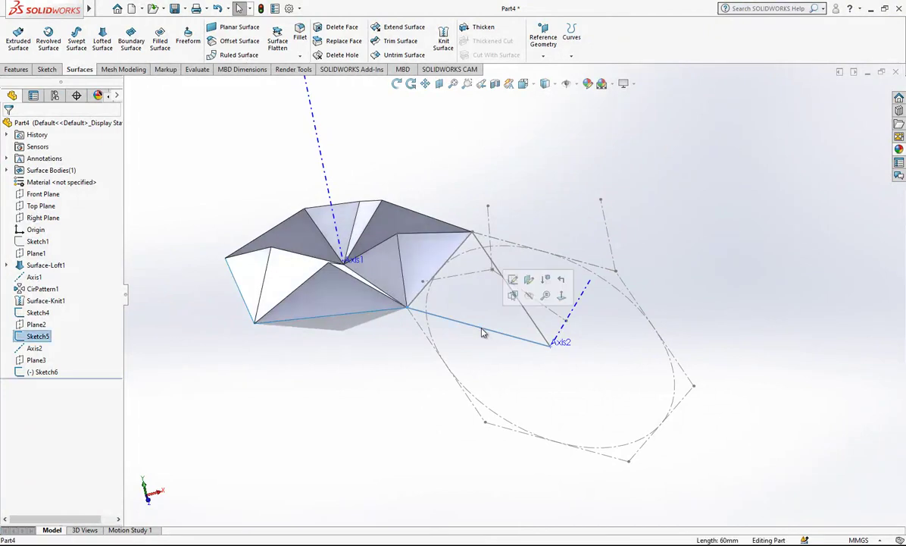
pyautogui.click(491, 270)
pyautogui.moveTo(492, 273)
pyautogui.mouseDown(button='middle')
pyautogui.moveTo(501, 303)
pyautogui.moveTo(496, 338)
pyautogui.mouseUp(button='middle')
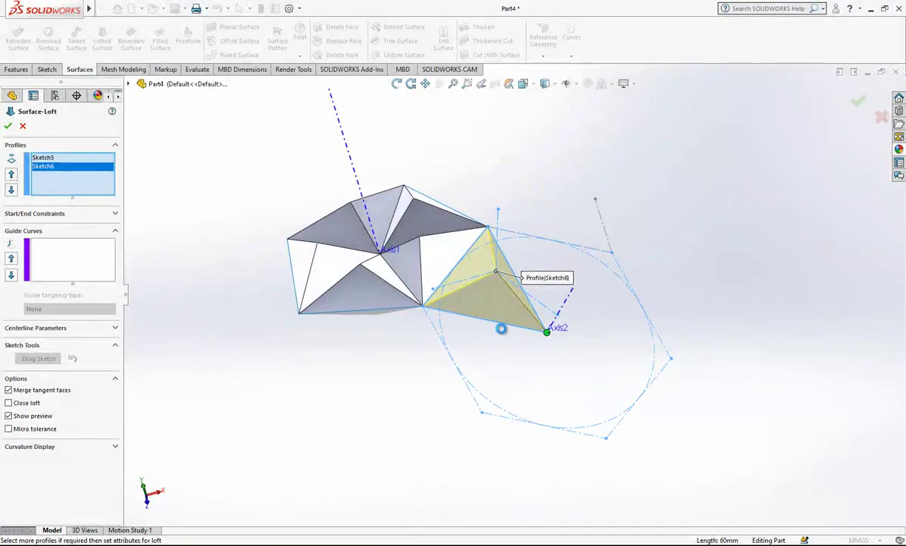
pyautogui.press('Return')
pyautogui.click(549, 243)
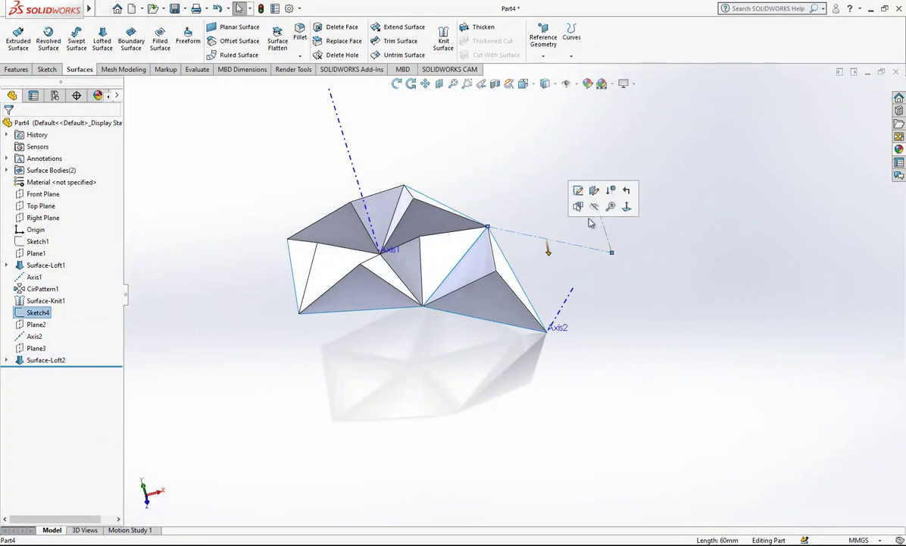
pyautogui.moveTo(546, 249)
pyautogui.mouseDown(button='middle')
pyautogui.moveTo(531, 318)
pyautogui.moveTo(537, 328)
pyautogui.moveTo(542, 285)
pyautogui.moveTo(370, 326)
pyautogui.mouseUp(button='middle')
# - Circular-pattern the Surface-Loft2 body around Axis2, 5 instances over 360°
pyautogui.click(543, 338)
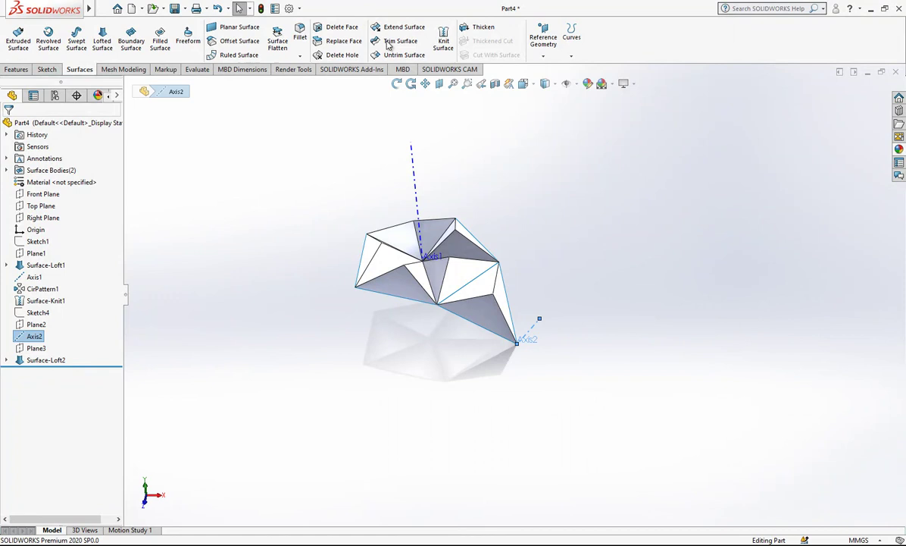
pyautogui.click(17, 69)
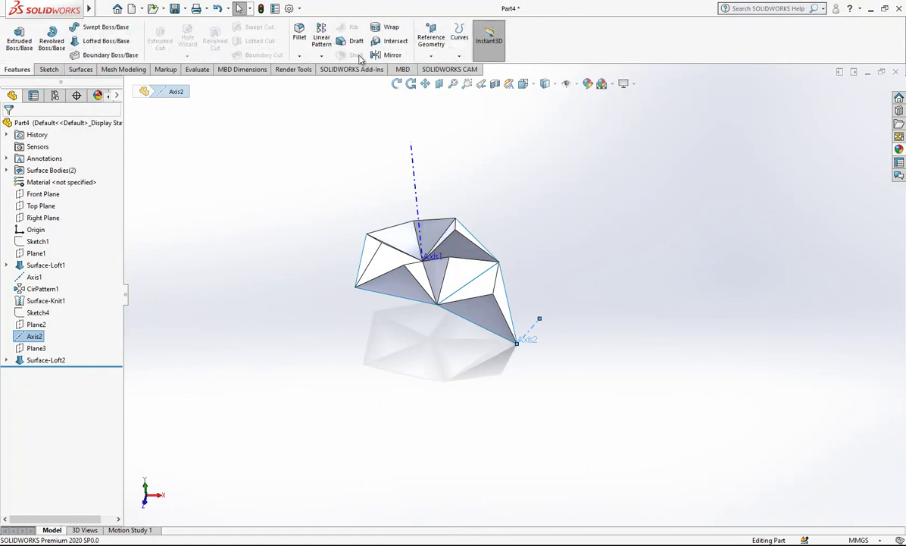
pyautogui.click(323, 57)
pyautogui.click(347, 82)
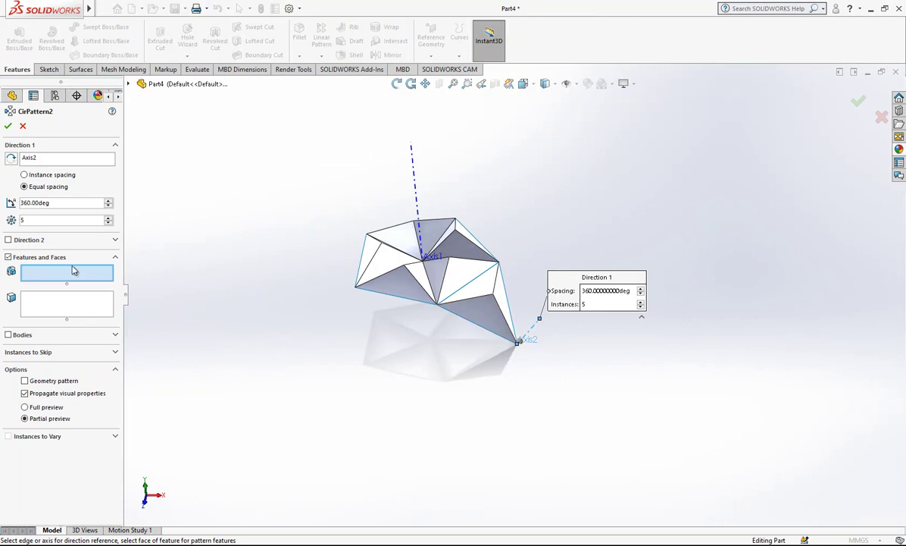
pyautogui.click(26, 336)
pyautogui.click(493, 316)
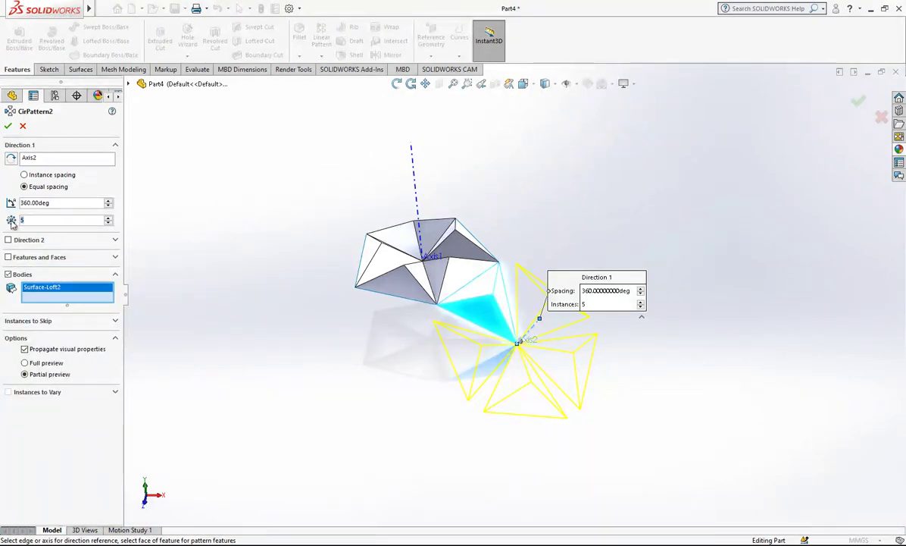
pyautogui.click(66, 220)
pyautogui.write('6')
pyautogui.press('Return')
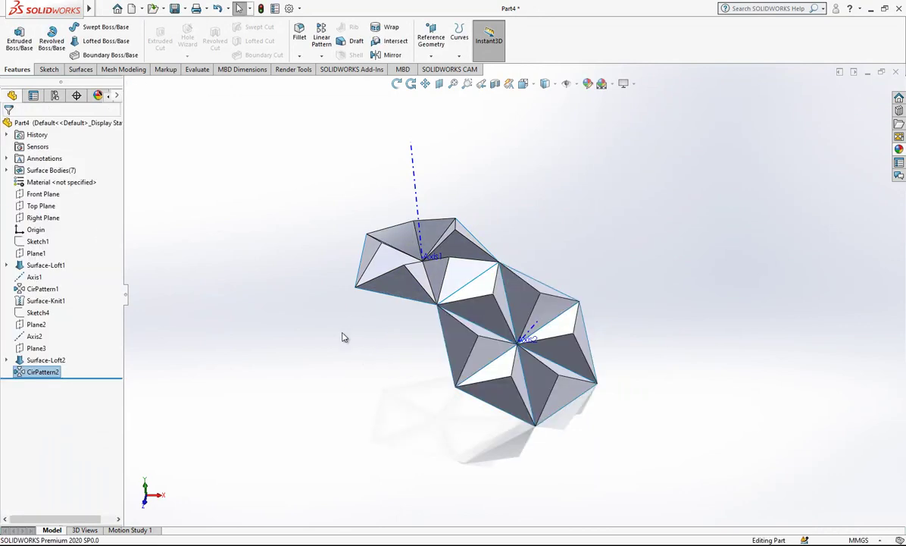
pyautogui.moveTo(506, 373); pyautogui.dragTo(568, 300, button='middle')
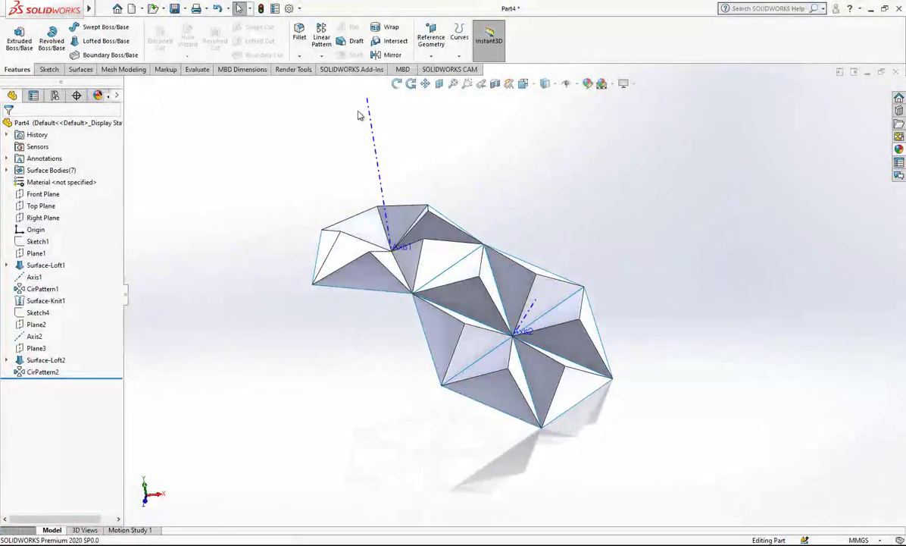
# - Knit Surface-Loft2 and its four patterned copies into one surface body
pyautogui.click(78, 69)
pyautogui.click(444, 58)
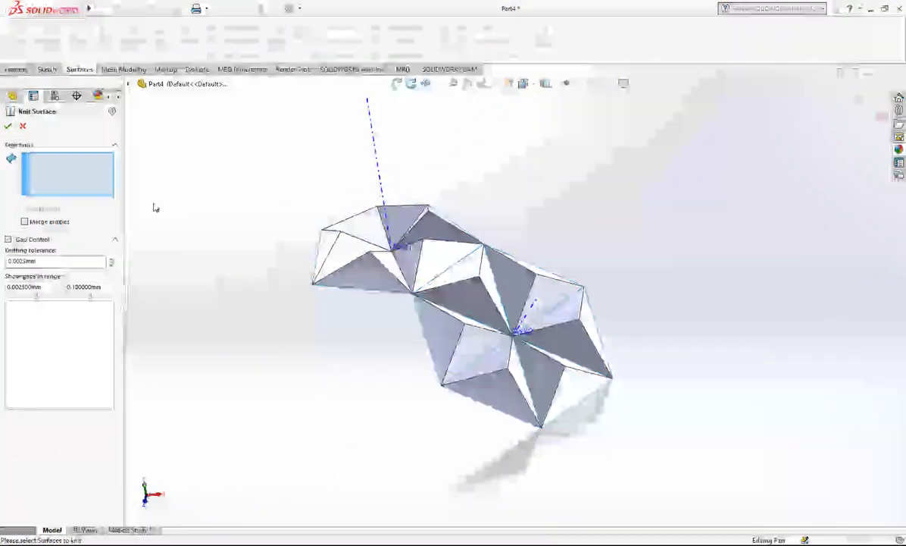
pyautogui.click(509, 291)
pyautogui.click(549, 345)
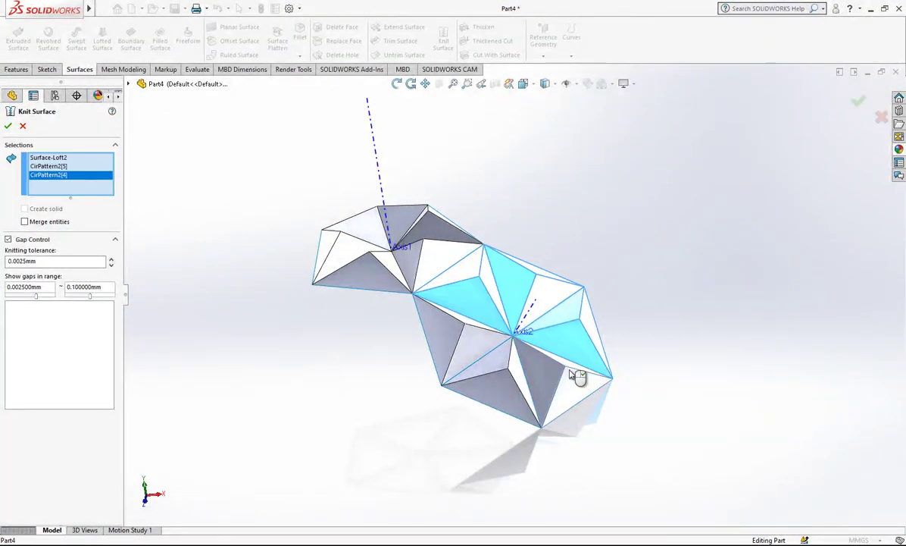
pyautogui.click(538, 371)
pyautogui.click(500, 375)
pyautogui.click(447, 345)
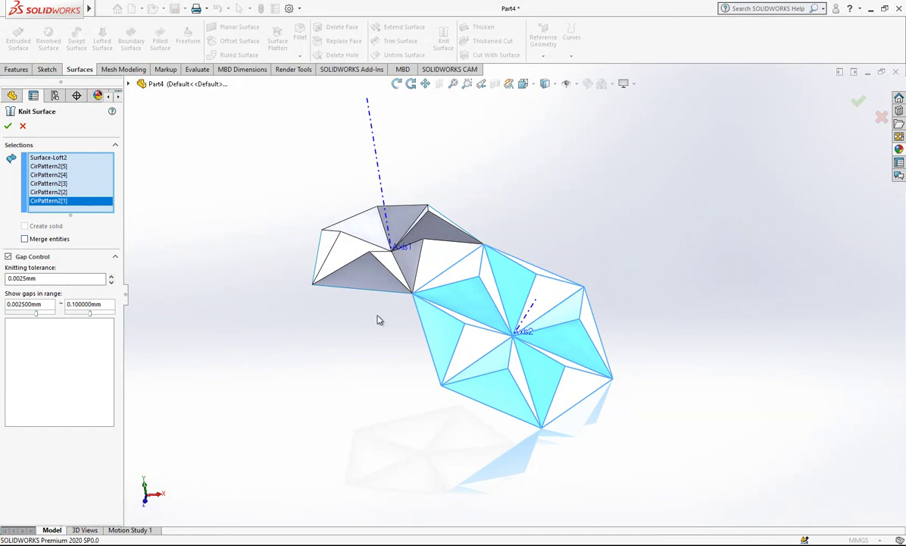
pyautogui.press('Return')
pyautogui.moveTo(427, 424)
pyautogui.mouseDown(button='middle')
pyautogui.moveTo(544, 327)
pyautogui.moveTo(429, 299)
pyautogui.mouseUp(button='middle')
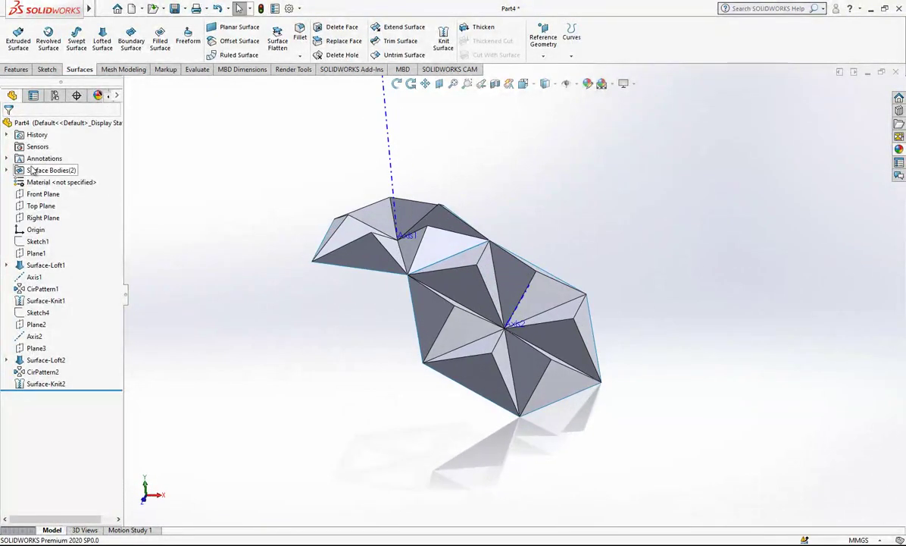
# - Inspect the Surface Bodies folder and begin choosing Circular Pattern from the pattern list
pyautogui.click(8, 171)
pyautogui.click(46, 183)
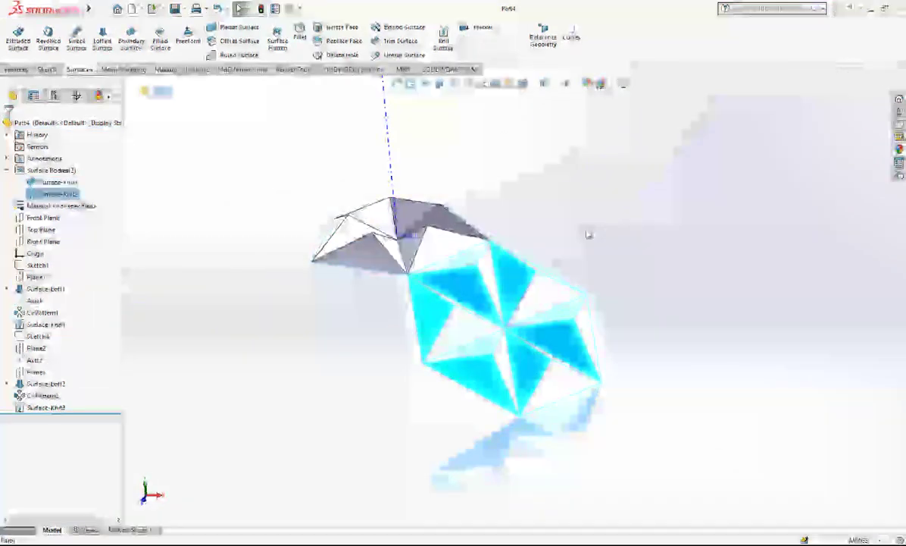
pyautogui.moveTo(586, 232)
pyautogui.mouseDown(button='middle')
pyautogui.moveTo(529, 283)
pyautogui.moveTo(520, 205)
pyautogui.moveTo(526, 233)
pyautogui.mouseUp(button='middle')
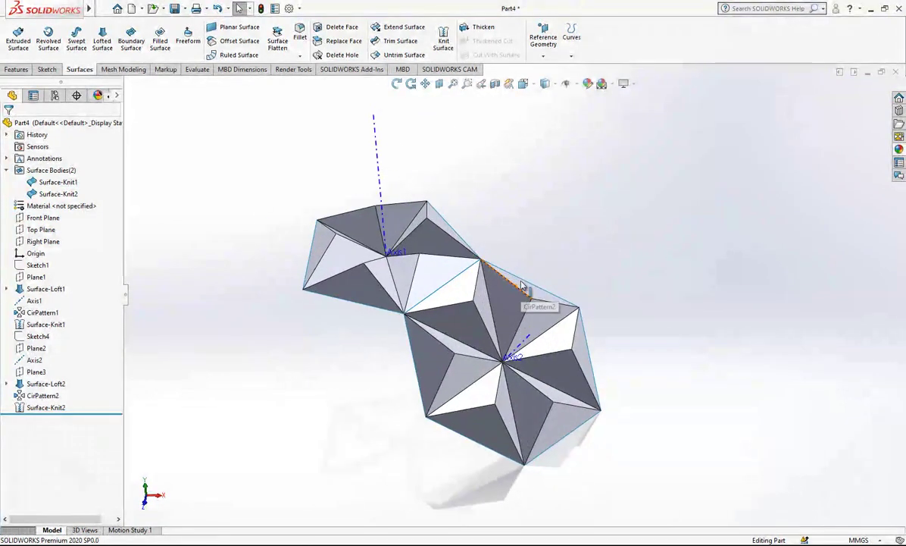
pyautogui.click(17, 69)
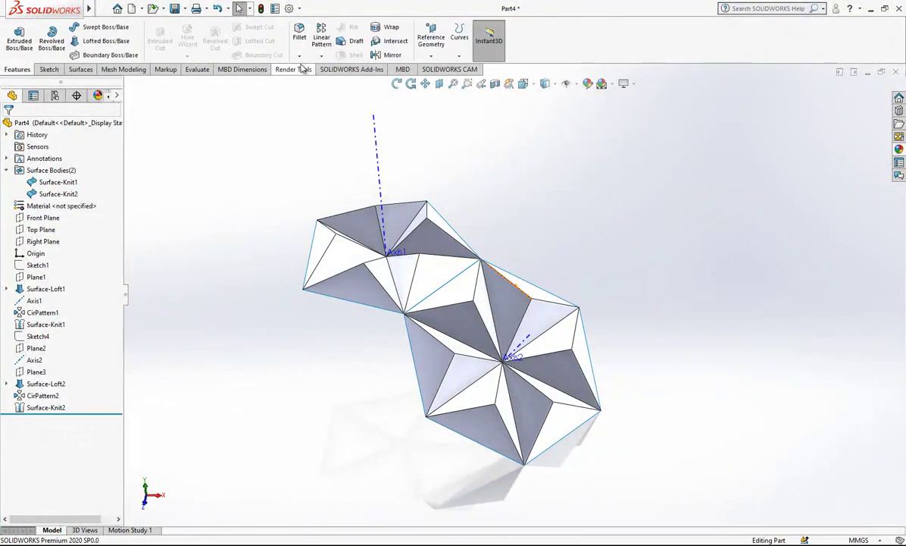
pyautogui.click(321, 57)
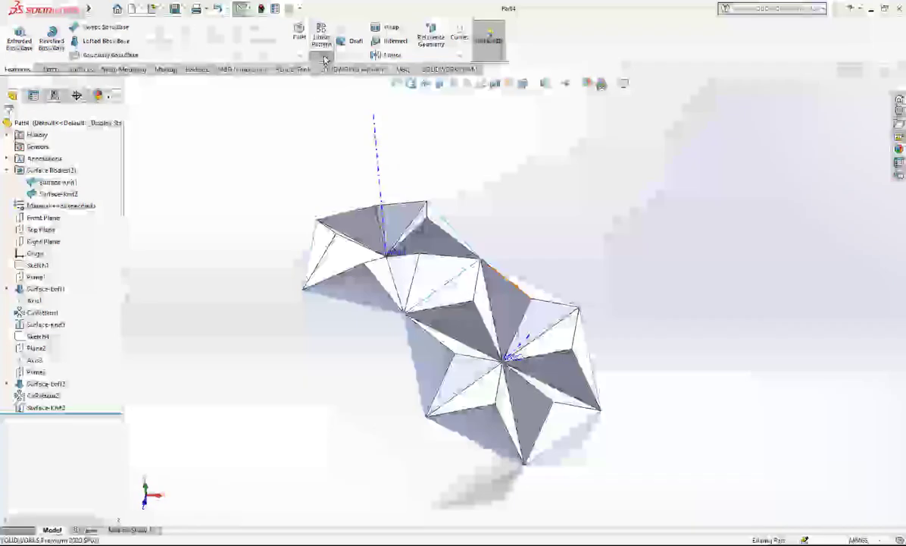
# - Create CirPattern3 repeating Surface-Knit2 five times, equally spaced over 360° around Axis1
pyautogui.click(338, 83)
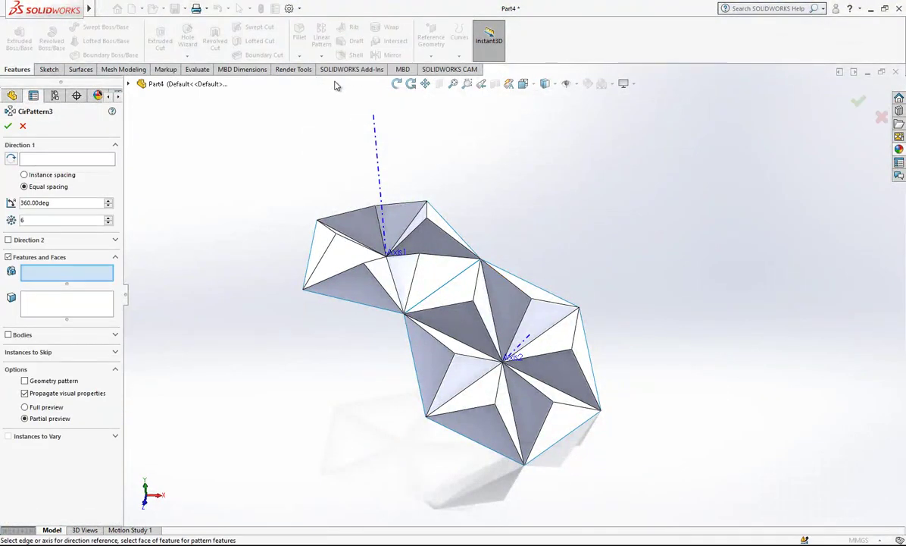
pyautogui.click(378, 151)
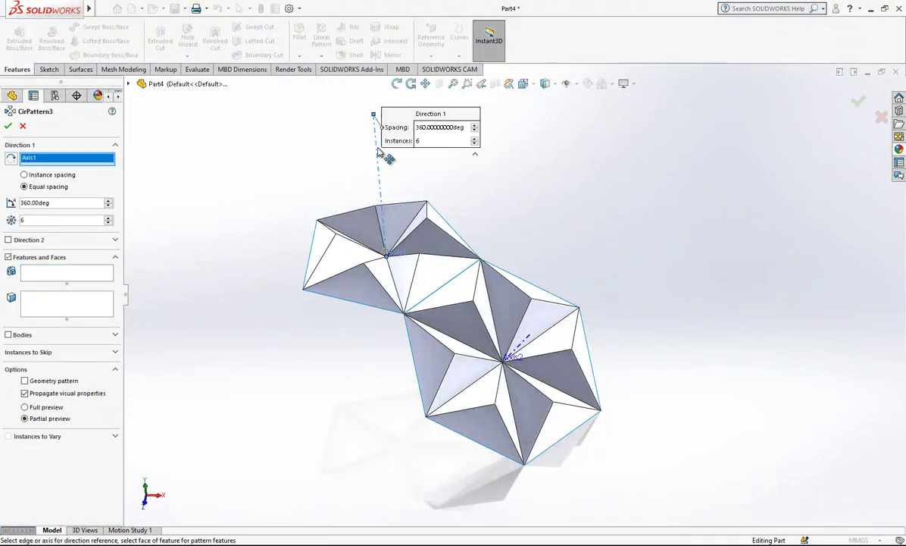
pyautogui.doubleClick(39, 219)
pyautogui.write('5')
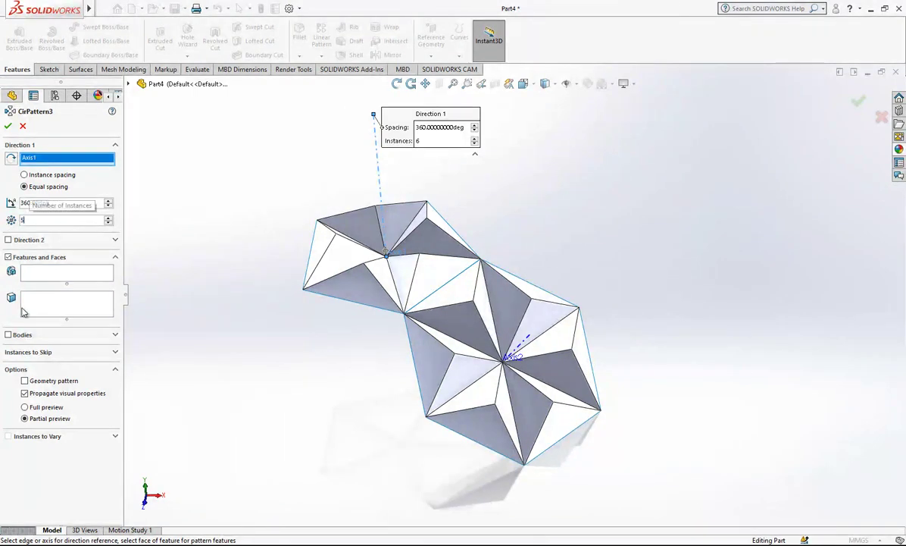
pyautogui.click(8, 257)
pyautogui.click(7, 274)
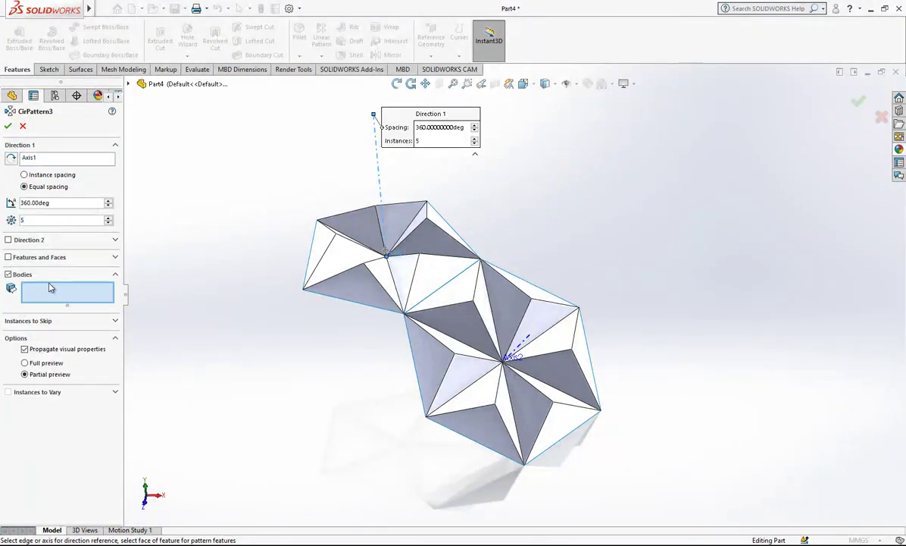
pyautogui.click(521, 333)
pyautogui.moveTo(521, 333)
pyautogui.mouseDown(button='middle')
pyautogui.moveTo(469, 314)
pyautogui.moveTo(462, 334)
pyautogui.mouseUp(button='middle')
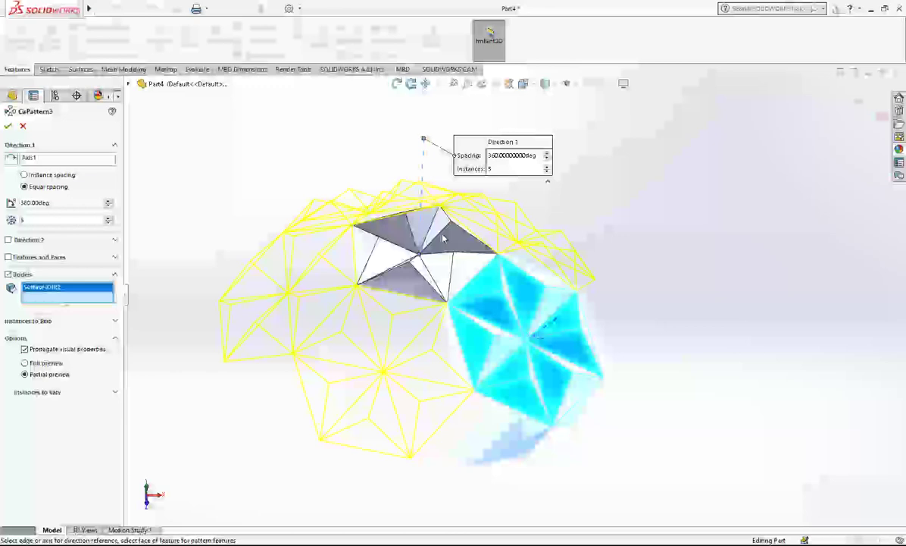
pyautogui.click(8, 126)
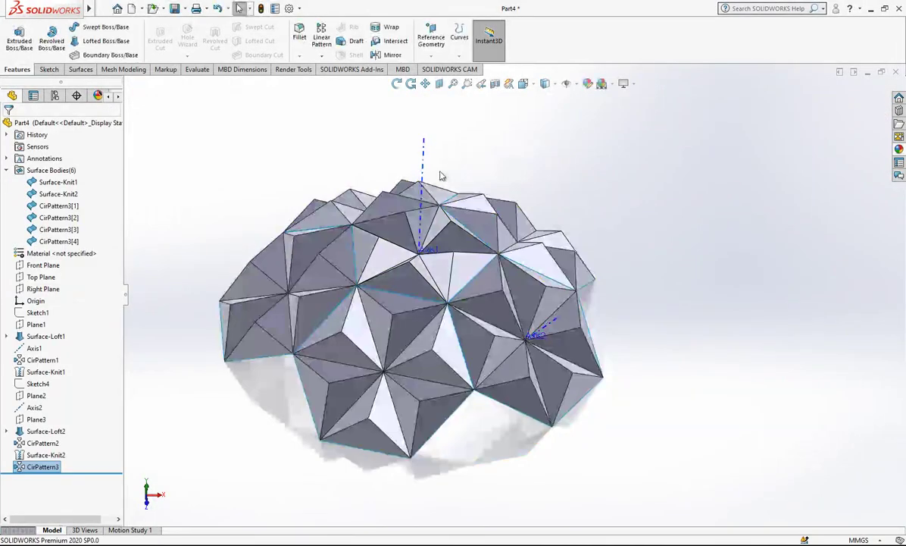
pyautogui.moveTo(447, 201)
pyautogui.mouseDown(button='middle')
pyautogui.moveTo(458, 310)
pyautogui.moveTo(449, 265)
pyautogui.moveTo(415, 354)
pyautogui.moveTo(405, 237)
pyautogui.mouseUp(button='middle')
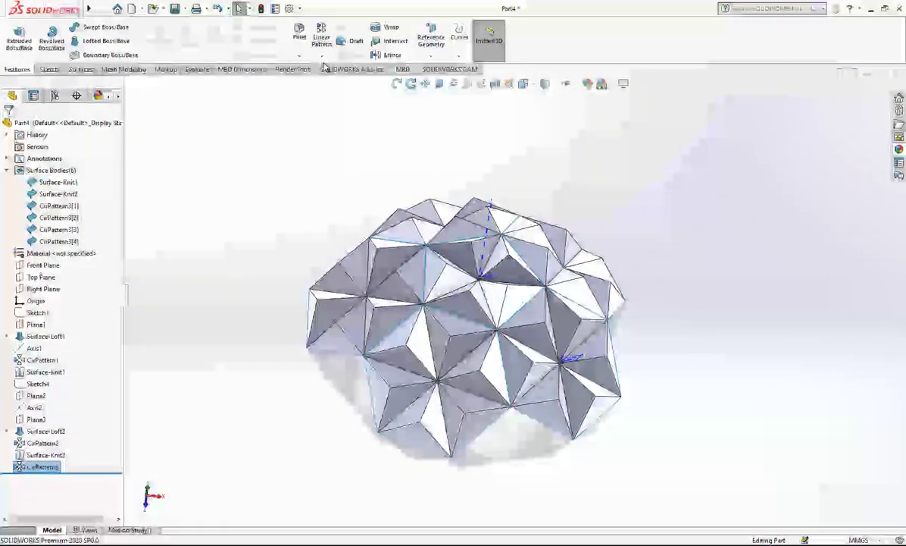
# - Create CirPattern4 copying Surface-Knit1 and CirPattern3[2] around Axis2 at 120°, 2 instances
pyautogui.click(322, 56)
pyautogui.click(330, 95)
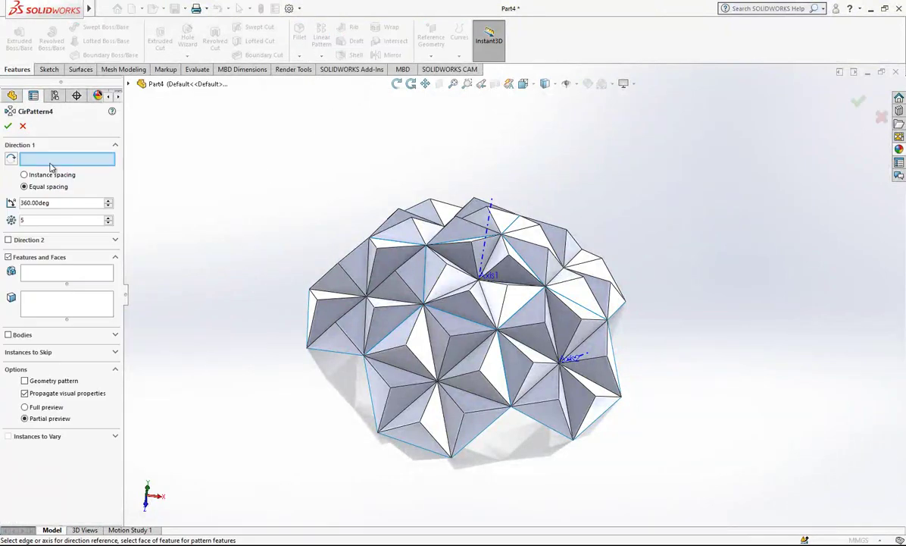
pyautogui.click(583, 359)
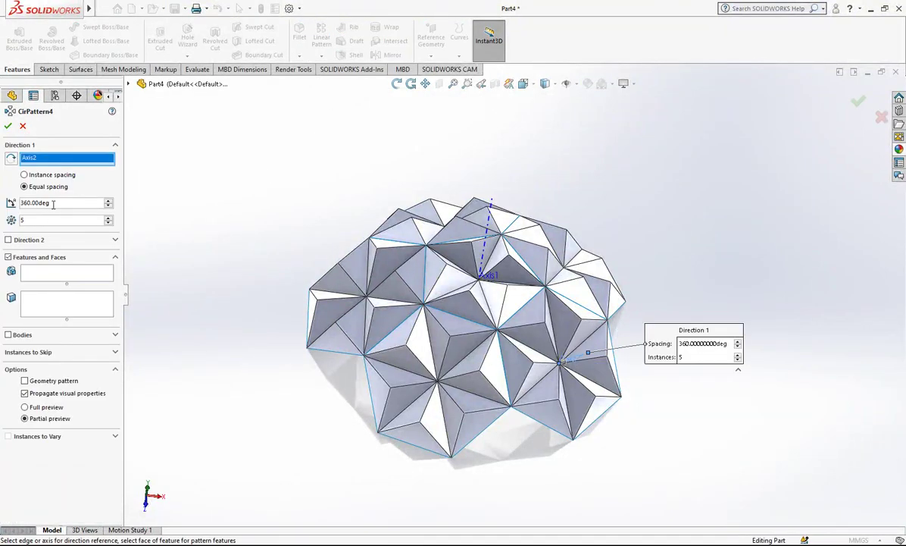
pyautogui.write('12')
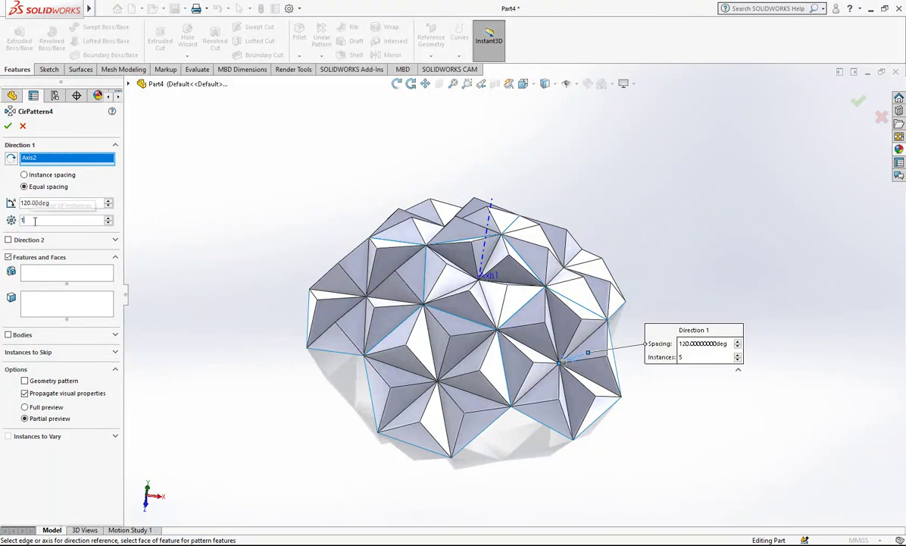
pyautogui.click(28, 334)
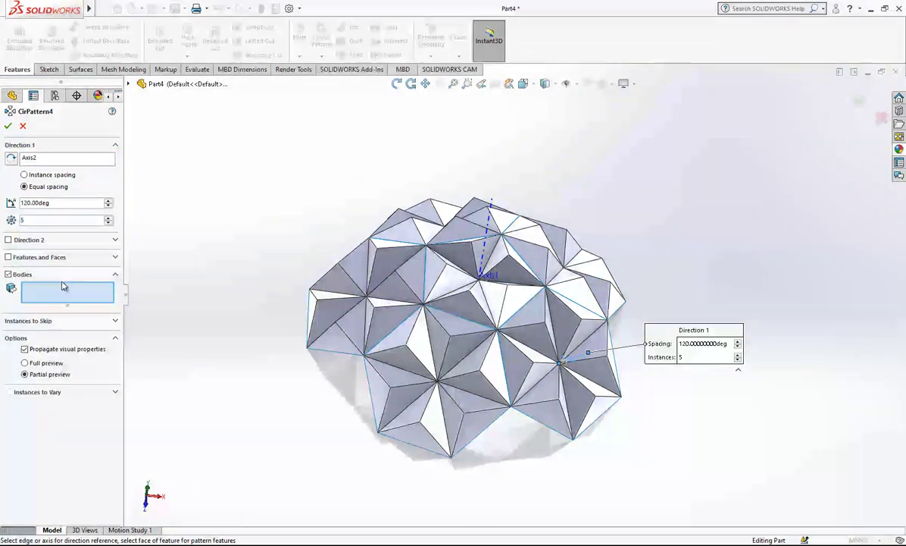
pyautogui.click(458, 275)
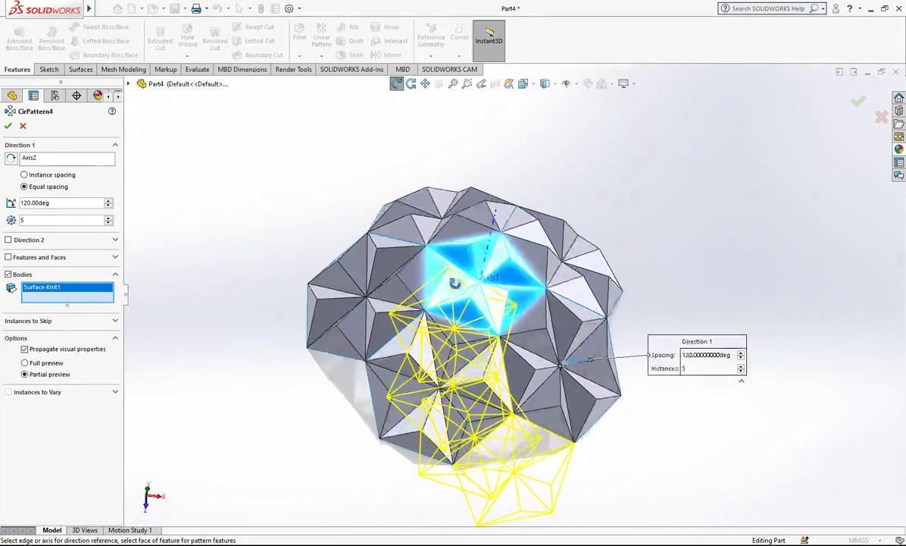
pyautogui.moveTo(457, 281); pyautogui.dragTo(457, 221, button='middle')
pyautogui.click(447, 226)
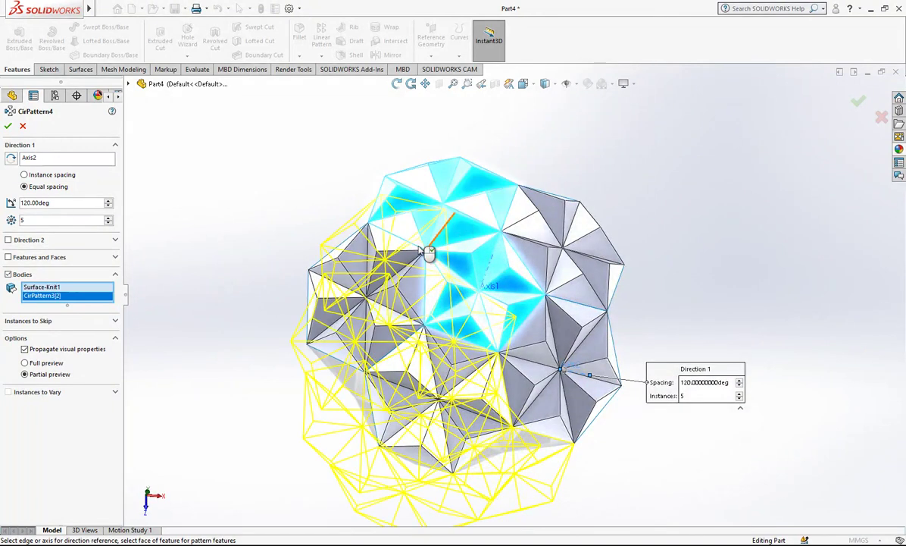
pyautogui.moveTo(379, 189); pyautogui.dragTo(427, 271, button='middle')
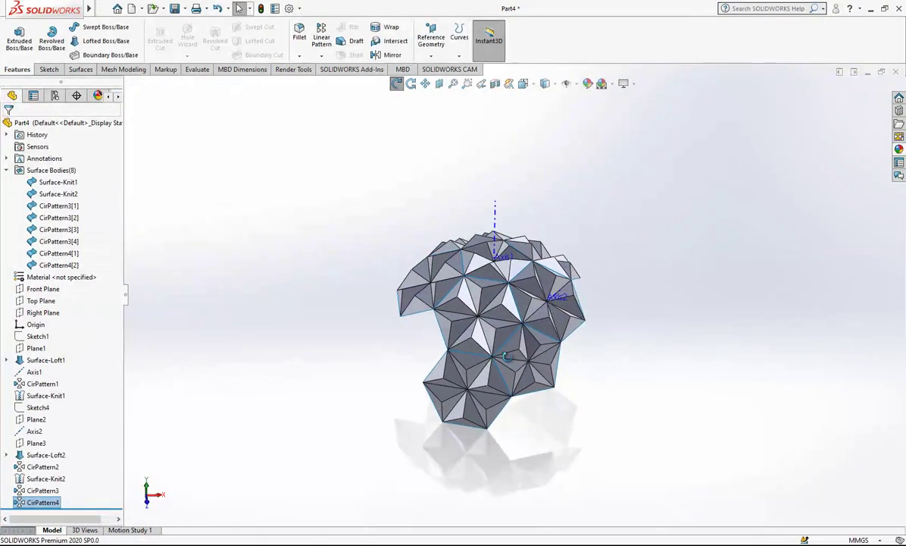
pyautogui.moveTo(535, 323); pyautogui.dragTo(485, 311, button='middle')
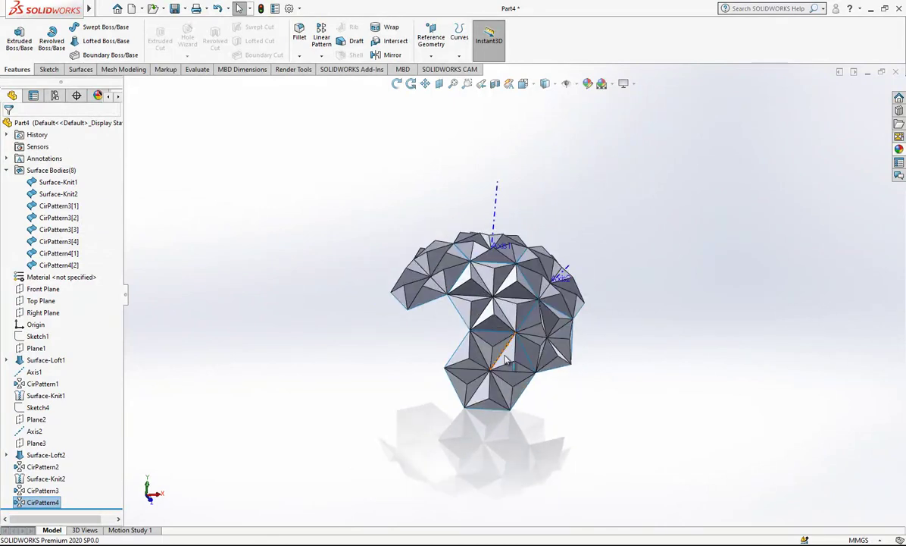
pyautogui.click(6, 170)
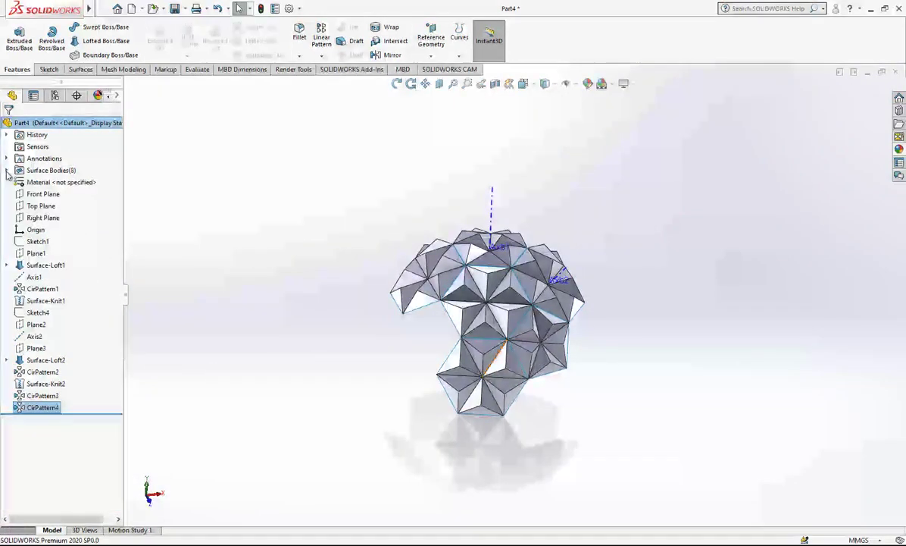
pyautogui.click(34, 277)
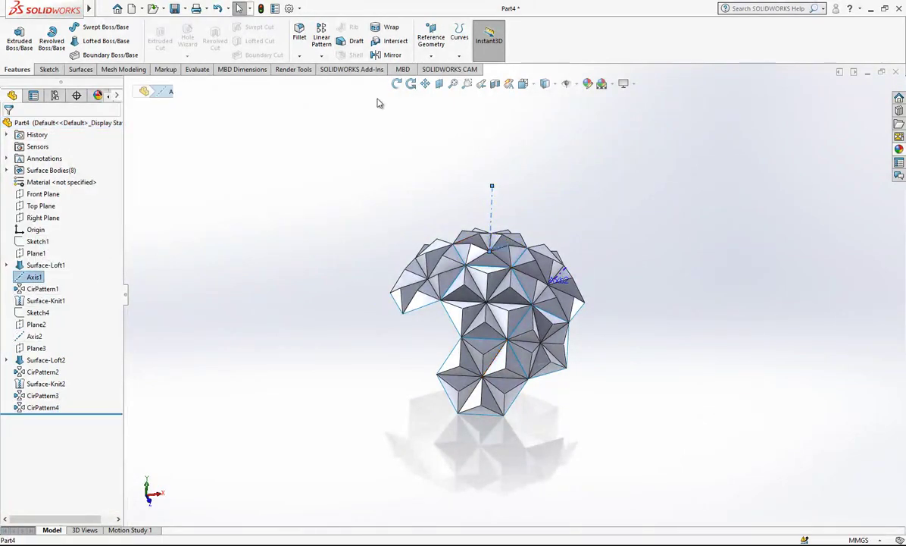
# - Create CirPattern5 repeating CirPattern4[1] and CirPattern4[2] five times over 360° around Axis1
pyautogui.click(324, 56)
pyautogui.click(337, 79)
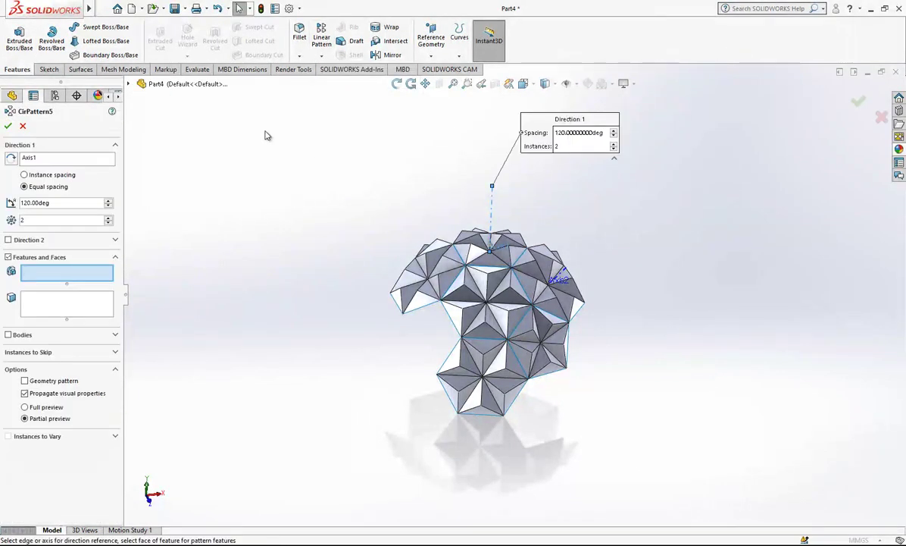
pyautogui.click(23, 335)
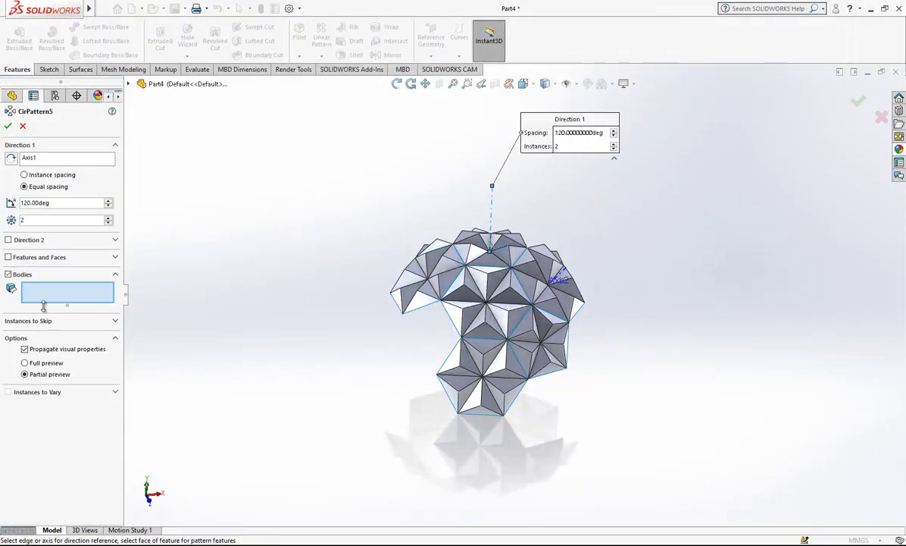
pyautogui.click(464, 373)
pyautogui.click(544, 365)
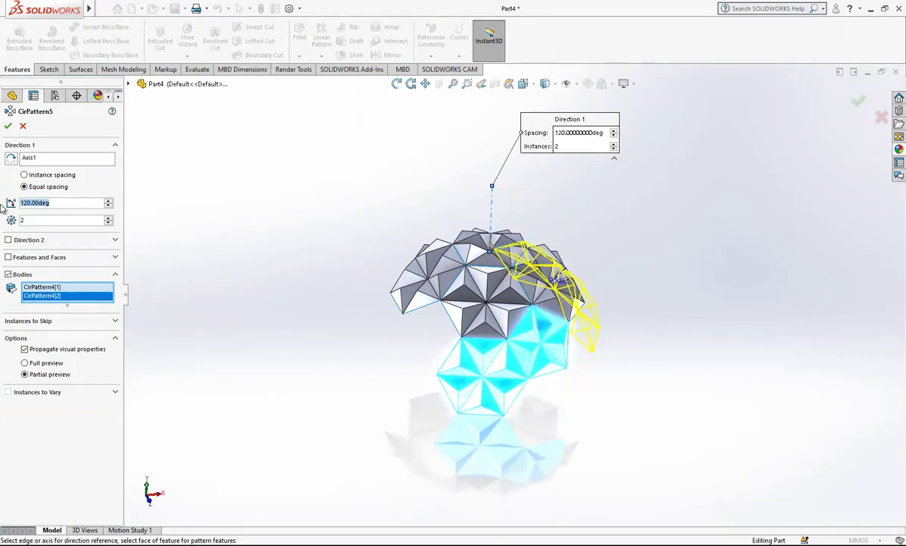
pyautogui.click(66, 202)
pyautogui.write('360')
pyautogui.press('Return')
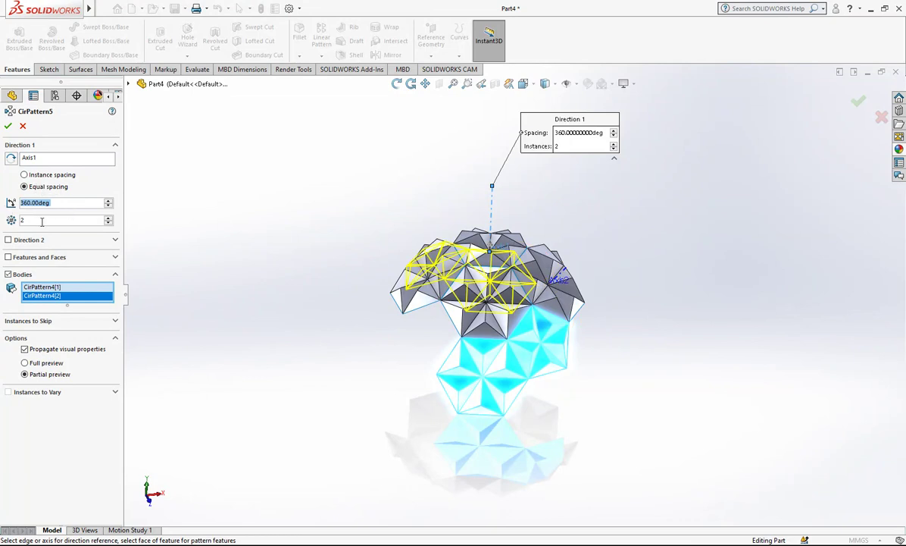
pyautogui.write('5')
pyautogui.press('Return')
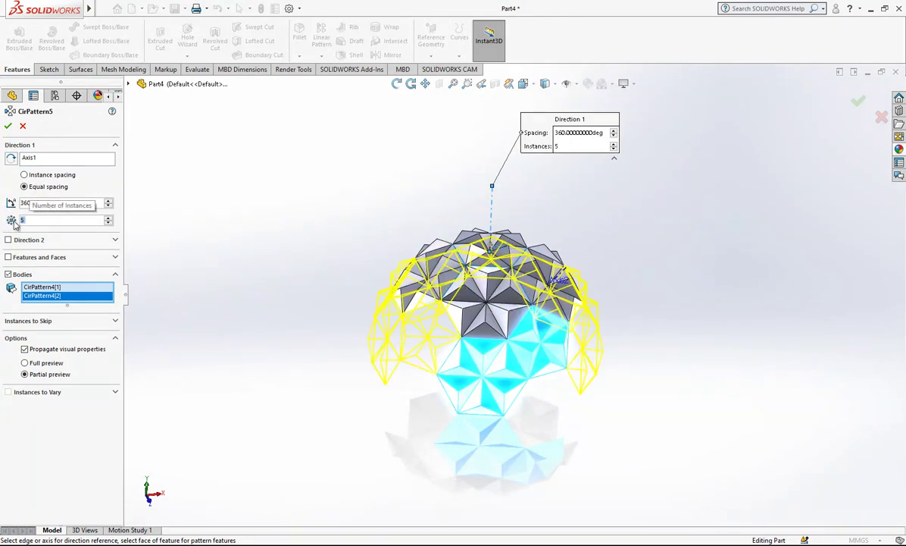
pyautogui.moveTo(545, 341)
pyautogui.mouseDown(button='middle')
pyautogui.moveTo(566, 371)
pyautogui.moveTo(558, 290)
pyautogui.moveTo(568, 453)
pyautogui.moveTo(566, 318)
pyautogui.moveTo(534, 367)
pyautogui.mouseUp(button='middle')
pyautogui.press('Return')
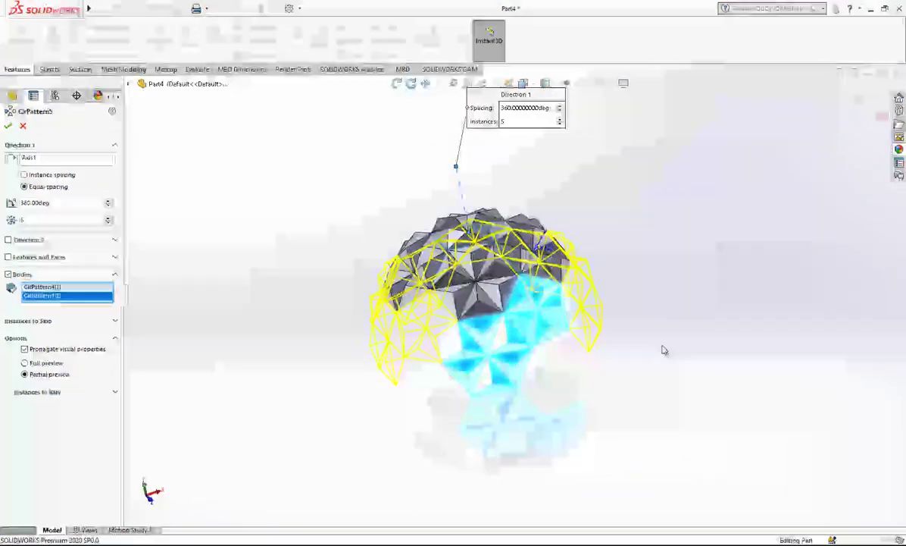
pyautogui.moveTo(661, 345)
pyautogui.mouseDown(button='middle')
pyautogui.moveTo(508, 322)
pyautogui.moveTo(394, 408)
pyautogui.moveTo(441, 390)
pyautogui.moveTo(421, 399)
pyautogui.moveTo(362, 353)
pyautogui.moveTo(348, 384)
pyautogui.moveTo(465, 368)
pyautogui.moveTo(450, 381)
pyautogui.mouseUp(button='middle')
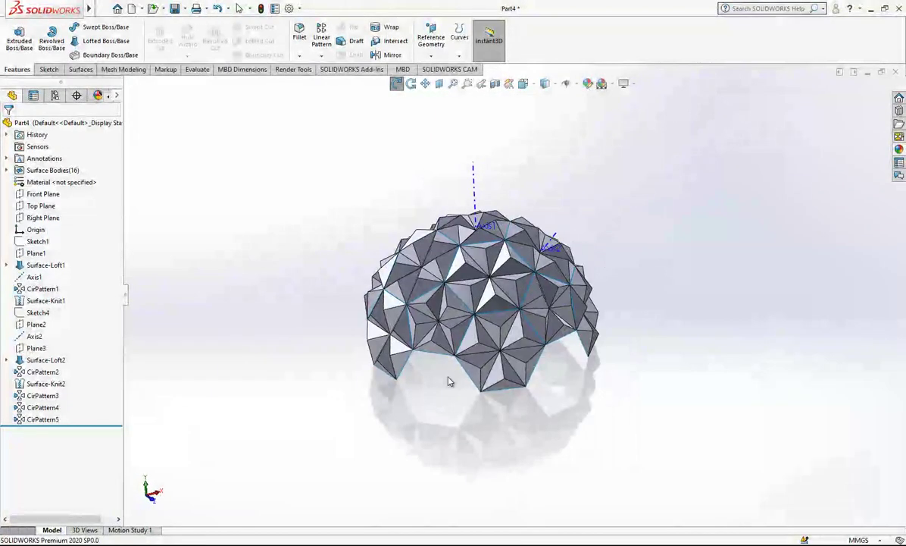
# - Box-select all sixteen dome patches and knit them into Surface-Knit3
pyautogui.click(78, 69)
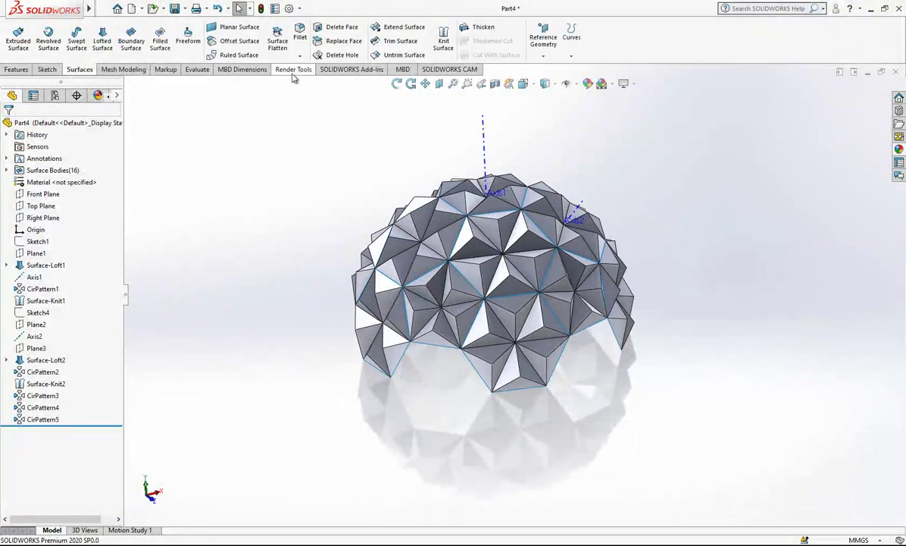
pyautogui.click(443, 40)
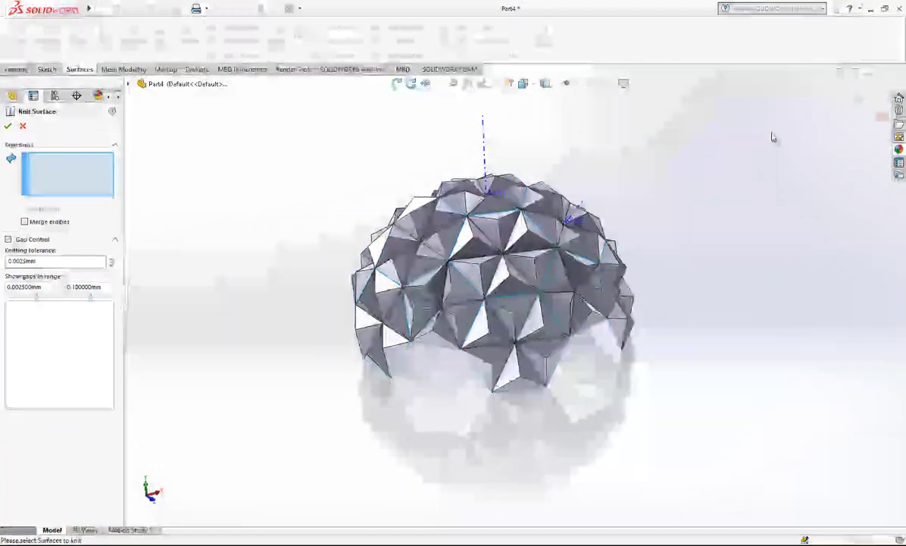
pyautogui.moveTo(771, 133)
pyautogui.mouseDown()
pyautogui.moveTo(292, 470)
pyautogui.moveTo(237, 468)
pyautogui.mouseUp()
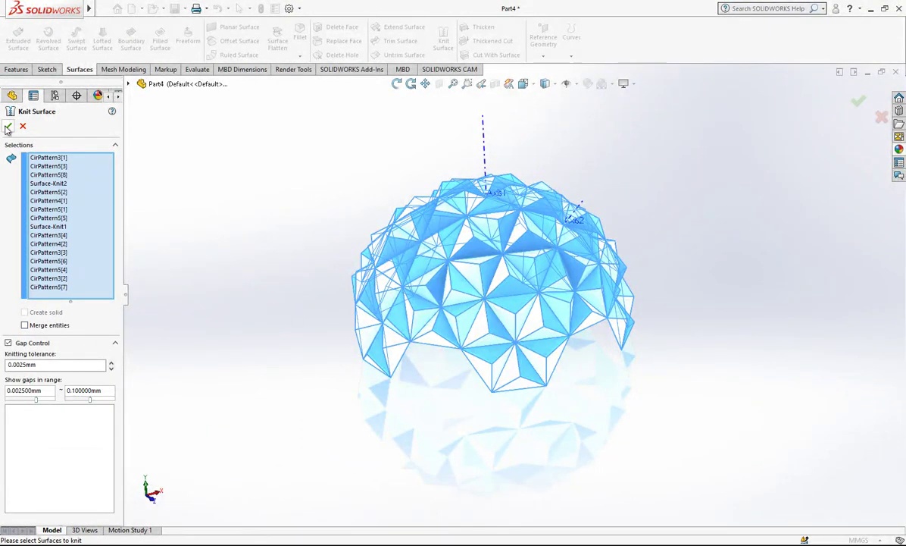
pyautogui.moveTo(269, 176)
pyautogui.mouseDown(button='middle')
pyautogui.moveTo(526, 260)
pyautogui.moveTo(556, 209)
pyautogui.mouseUp(button='middle')
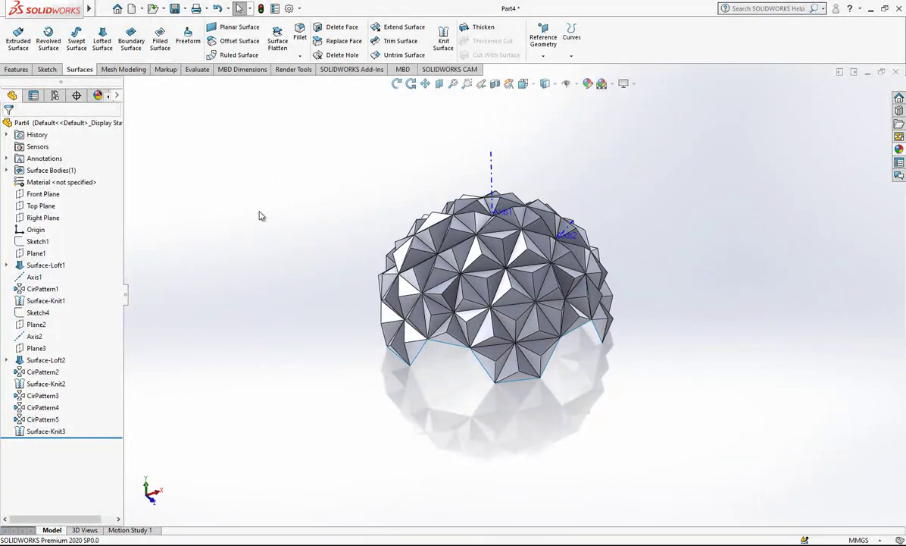
# - Create reference point Point1 at the intersection of Axis1 and Axis2
pyautogui.click(550, 58)
pyautogui.click(554, 109)
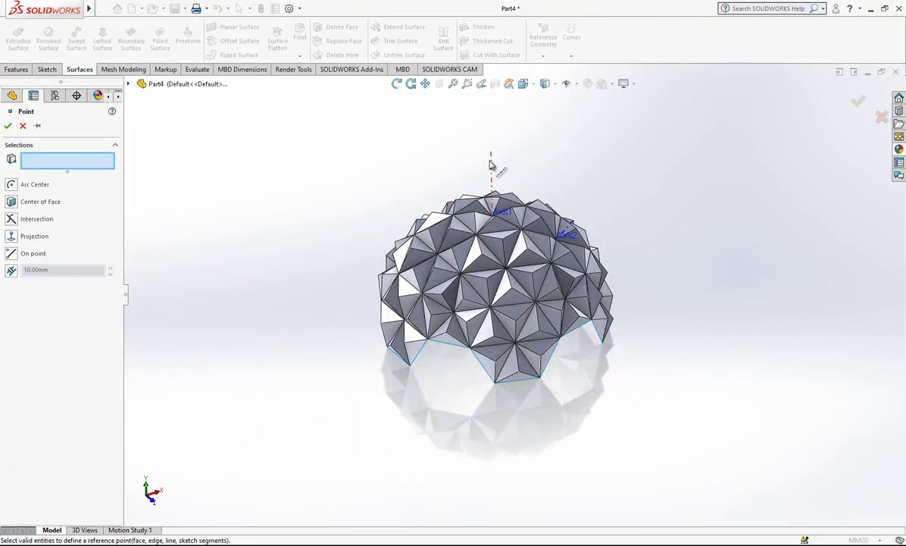
pyautogui.click(491, 161)
pyautogui.click(569, 235)
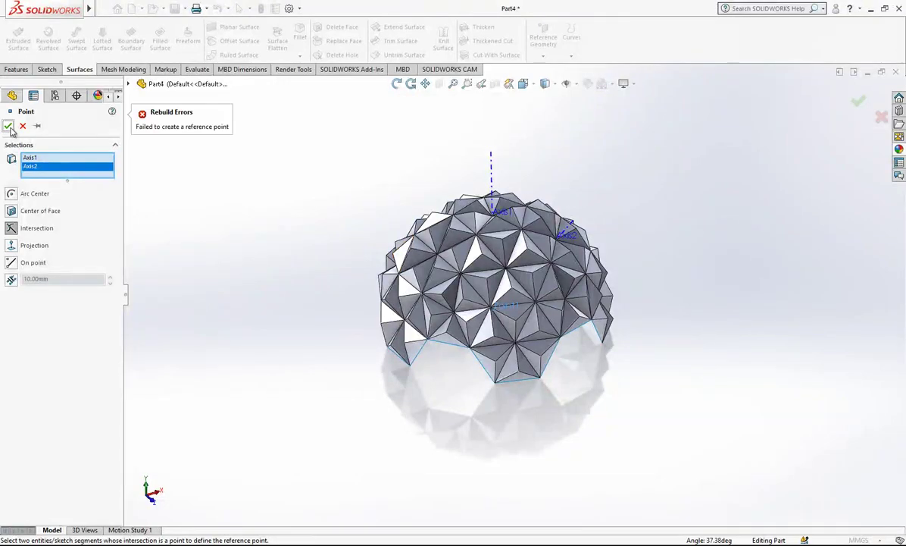
pyautogui.click(9, 126)
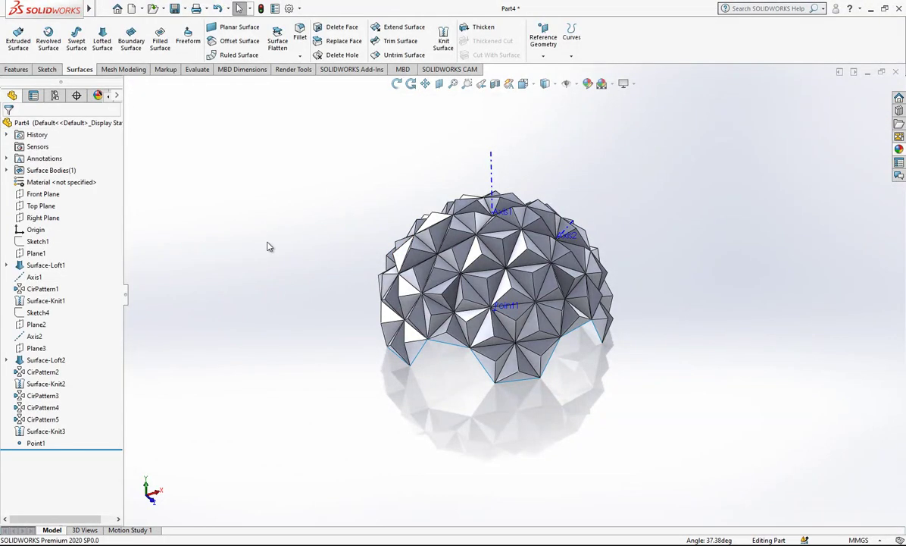
pyautogui.moveTo(471, 288); pyautogui.dragTo(540, 214, button='middle')
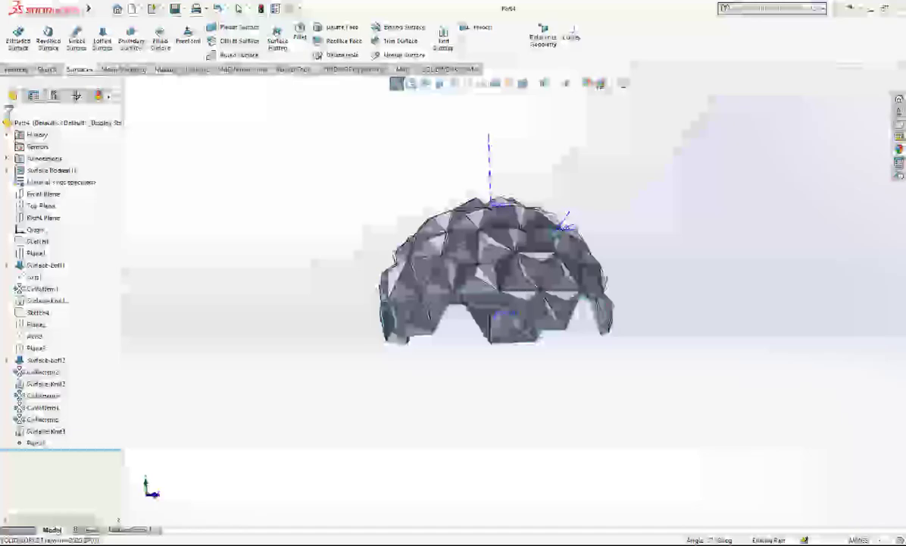
pyautogui.rightClick(212, 134)
# - Set up a Move/Copy Body rotating Surface-Knit3 about Point1
pyautogui.click(174, 134)
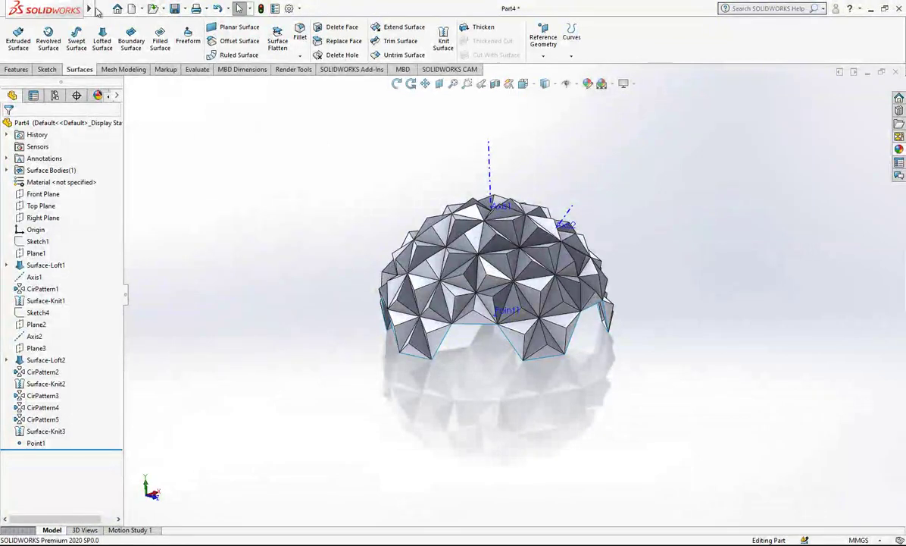
pyautogui.click(142, 9)
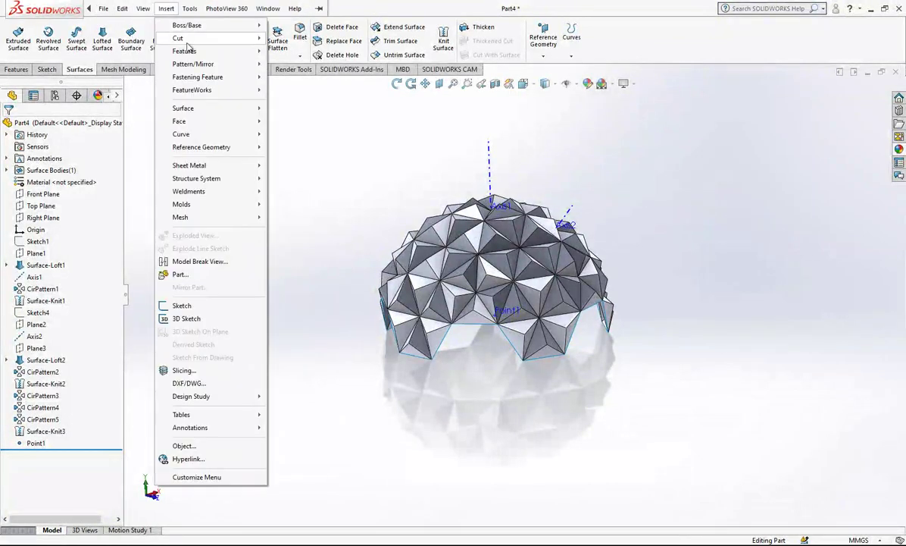
pyautogui.moveTo(184, 51)
pyautogui.click(333, 396)
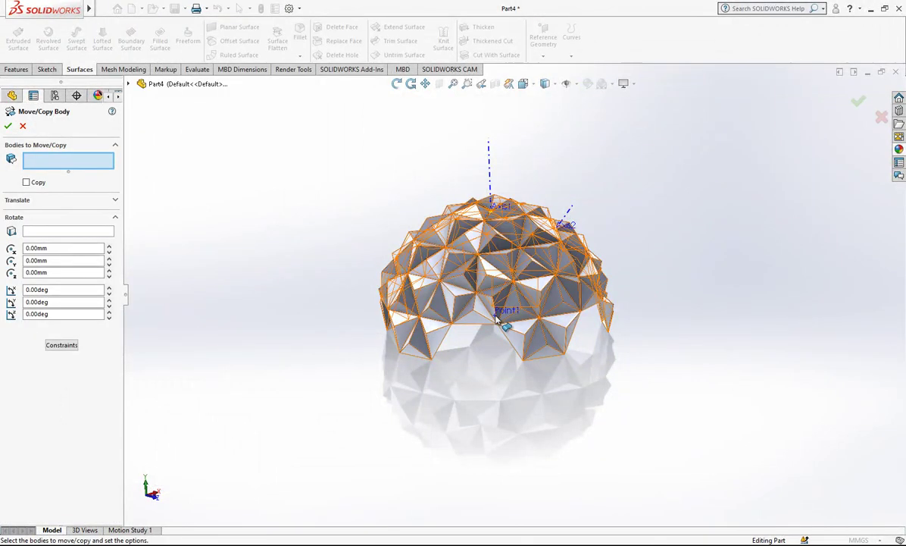
pyautogui.click(55, 231)
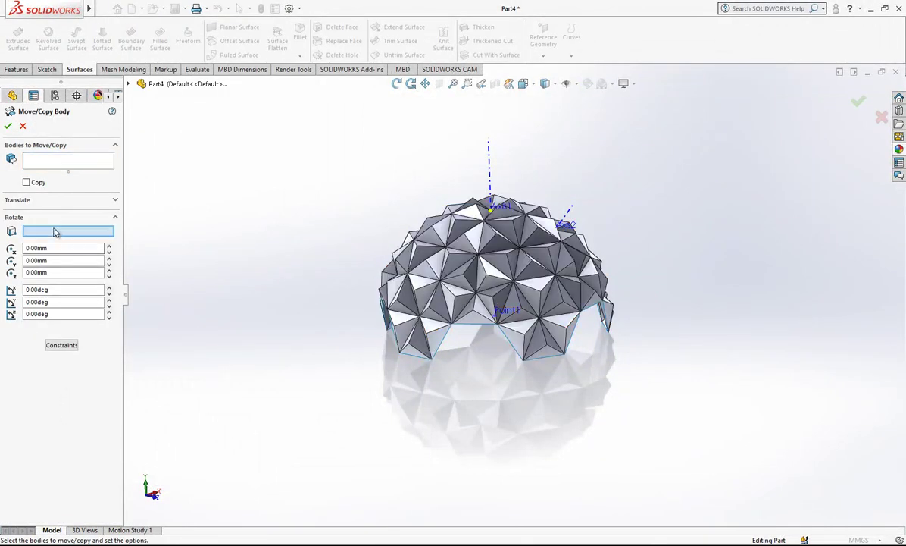
pyautogui.click(496, 318)
pyautogui.click(76, 161)
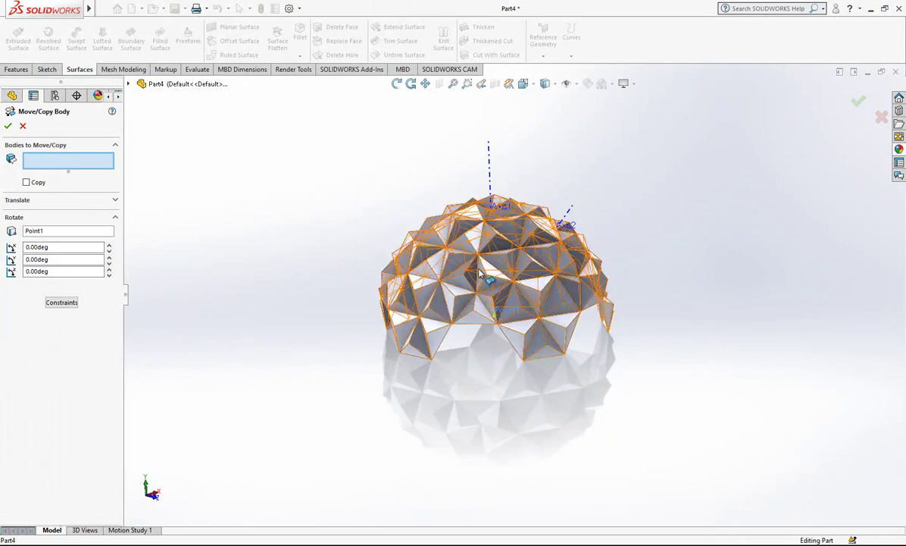
pyautogui.click(448, 251)
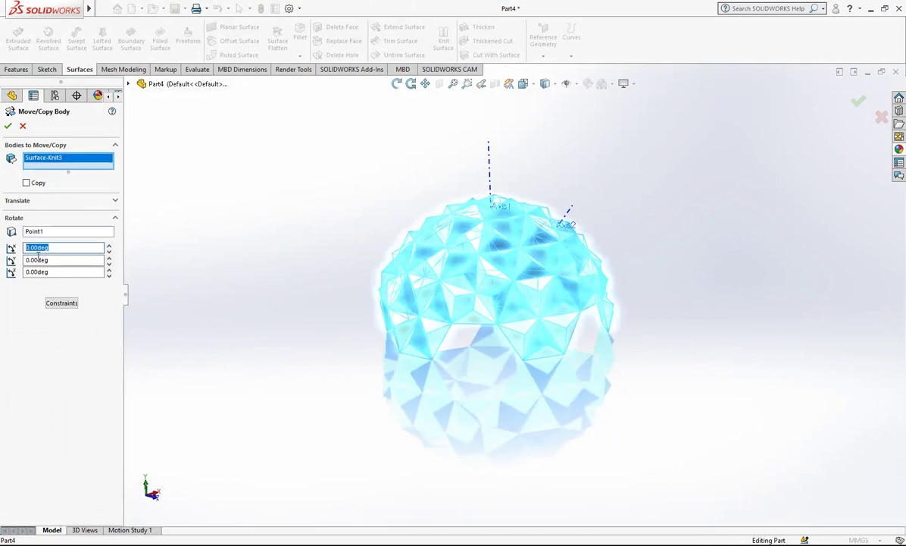
pyautogui.click(63, 247)
pyautogui.write('180')
# - Rotate the knitted dome 180° about X and 36° about Y
pyautogui.press('Return')
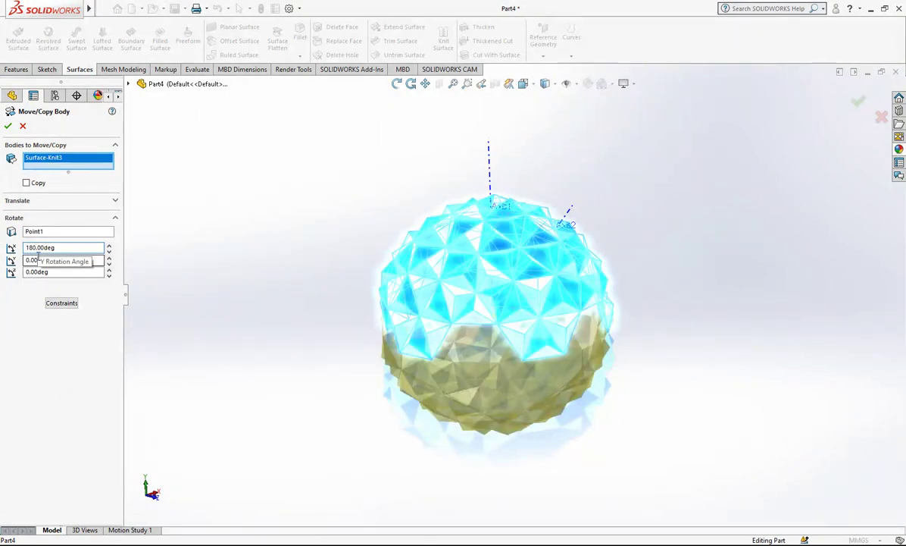
pyautogui.scroll(-3, 468, 364)
pyautogui.moveTo(468, 363)
pyautogui.mouseDown(button='middle')
pyautogui.moveTo(558, 306)
pyautogui.moveTo(530, 368)
pyautogui.moveTo(535, 384)
pyautogui.moveTo(556, 337)
pyautogui.moveTo(542, 350)
pyautogui.moveTo(551, 315)
pyautogui.moveTo(510, 326)
pyautogui.mouseUp(button='middle')
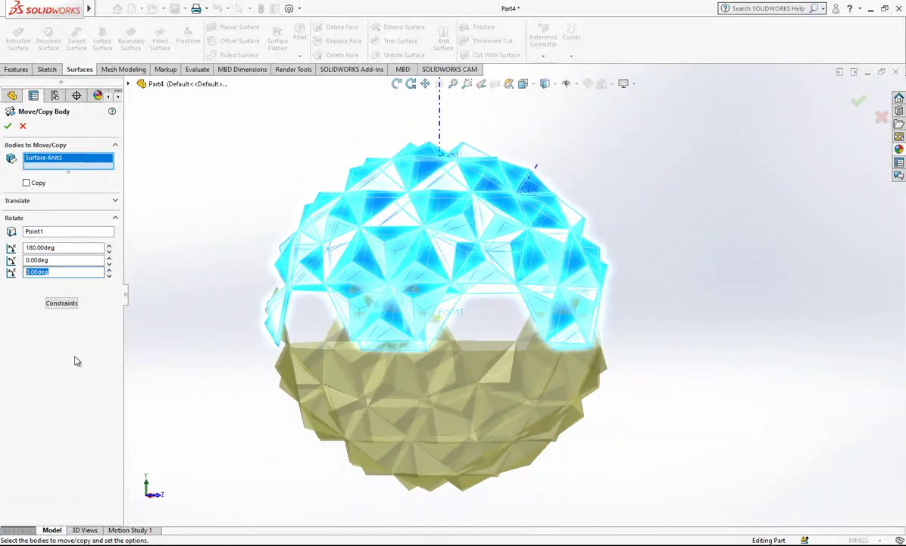
pyautogui.scroll(2, 197, 493)
pyautogui.scroll(-3, 91, 379)
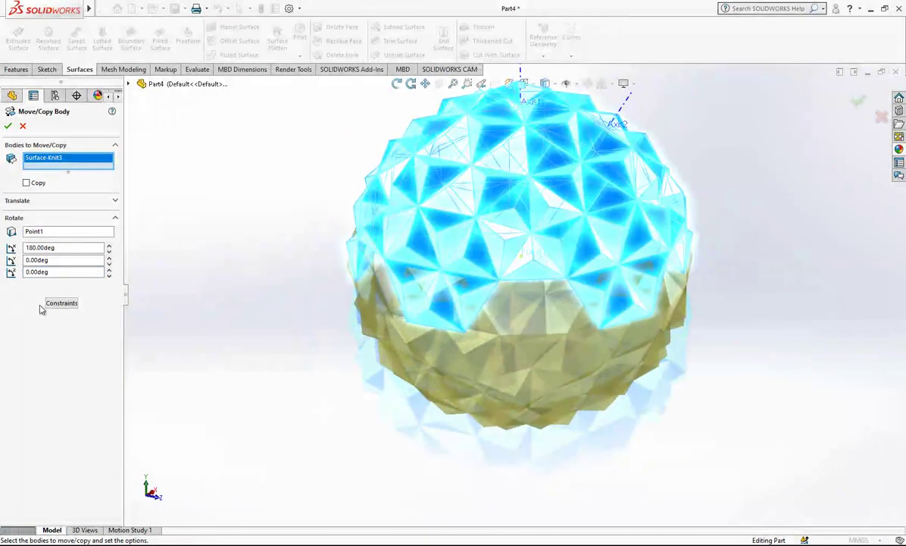
pyautogui.click(63, 260)
pyautogui.write('36')
pyautogui.press('Return')
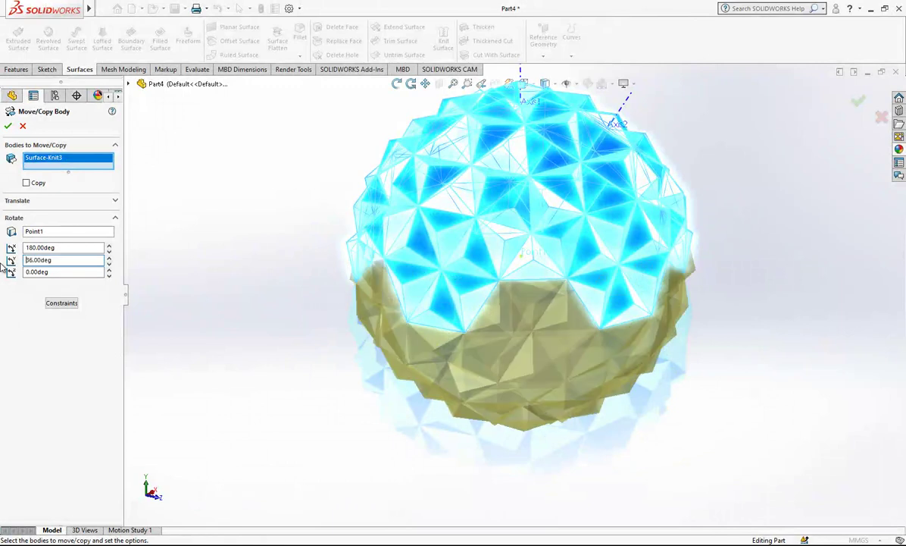
pyautogui.moveTo(460, 291)
pyautogui.mouseDown(button='middle')
pyautogui.moveTo(469, 245)
pyautogui.moveTo(516, 208)
pyautogui.moveTo(552, 196)
pyautogui.moveTo(559, 145)
pyautogui.moveTo(485, 283)
pyautogui.mouseUp(button='middle')
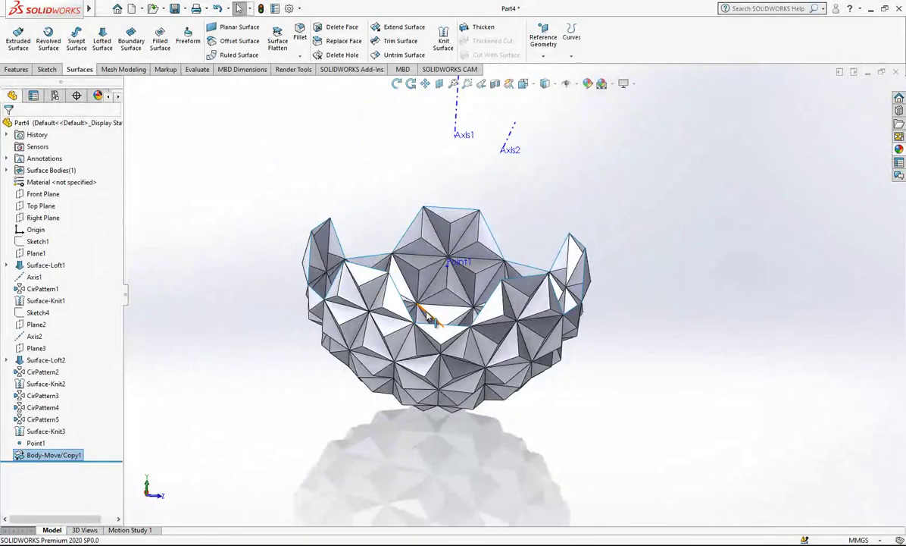
# - Edit Body-Move/Copy1 to keep one copy, leaving the original dome alongside the rotated one
pyautogui.rightClick(53, 456)
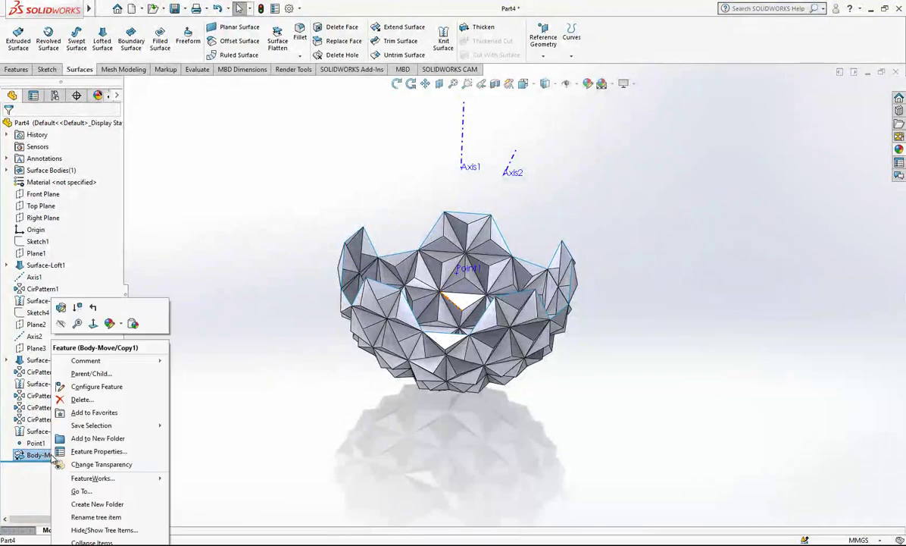
pyautogui.click(64, 309)
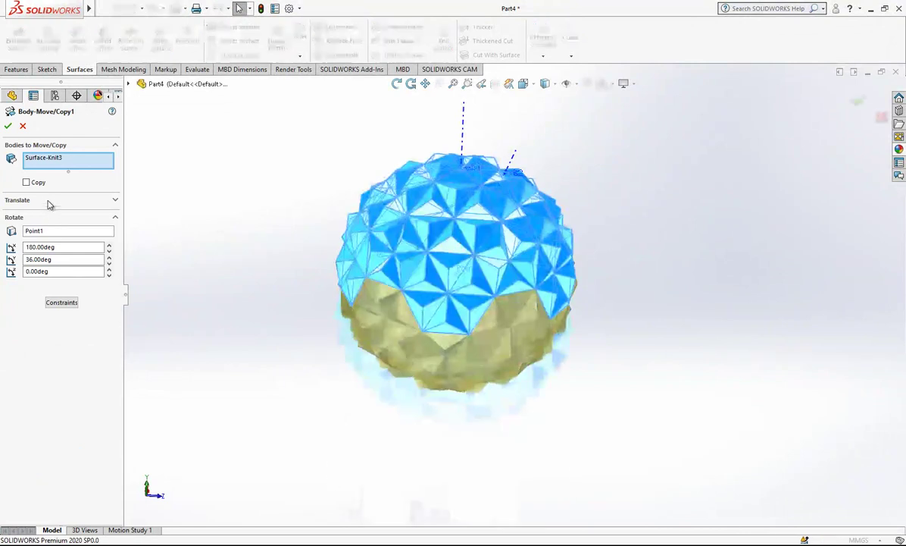
pyautogui.click(26, 182)
pyautogui.press('Return')
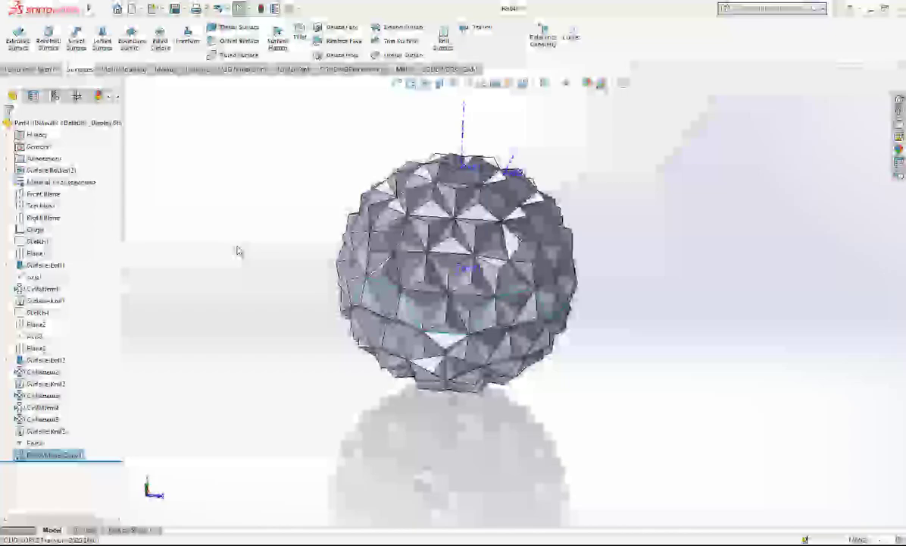
pyautogui.moveTo(314, 281)
pyautogui.mouseDown(button='middle')
pyautogui.moveTo(573, 233)
pyautogui.moveTo(462, 173)
pyautogui.mouseUp(button='middle')
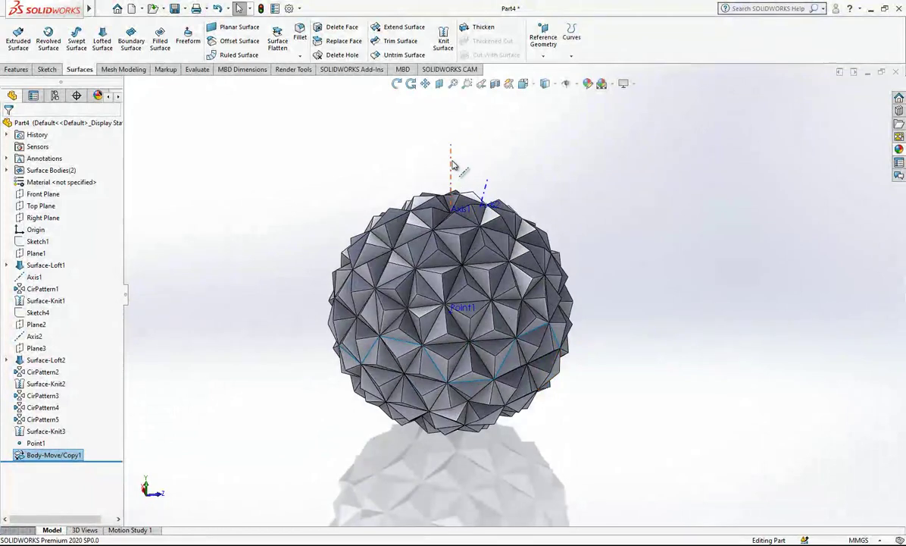
# - Hide Axis1 and Axis2
pyautogui.click(453, 155)
pyautogui.click(497, 112)
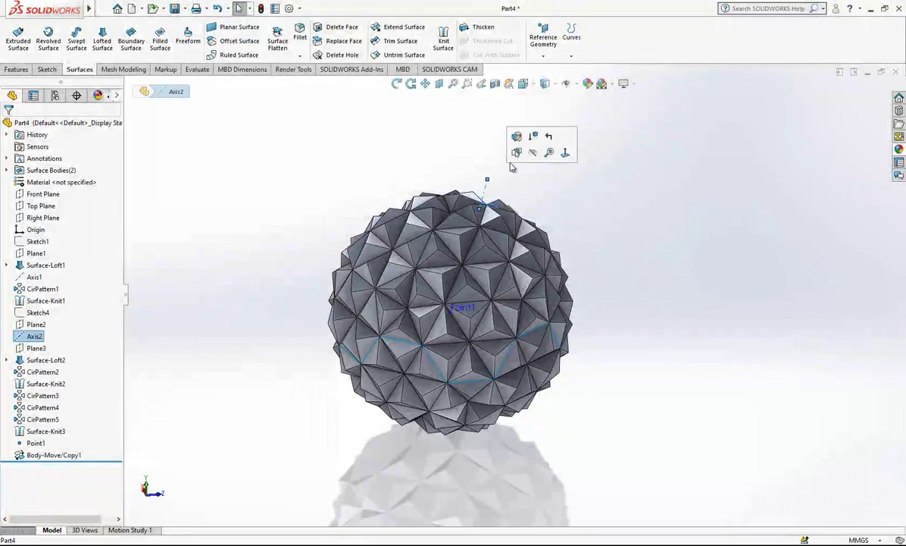
pyautogui.click(534, 153)
# - Knit both sphere halves into a single surface body, Surface-Knit4
pyautogui.click(445, 42)
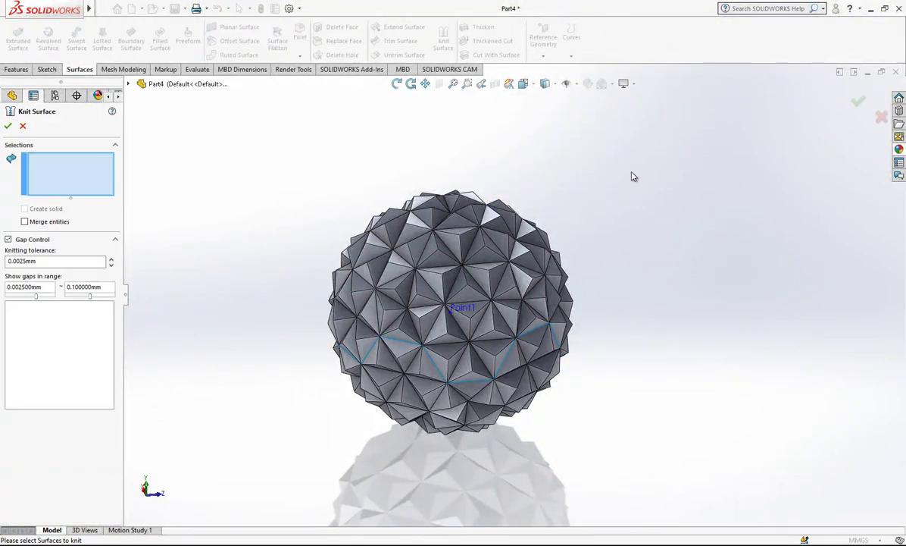
pyautogui.moveTo(280, 447); pyautogui.dragTo(273, 465)
pyautogui.click(7, 126)
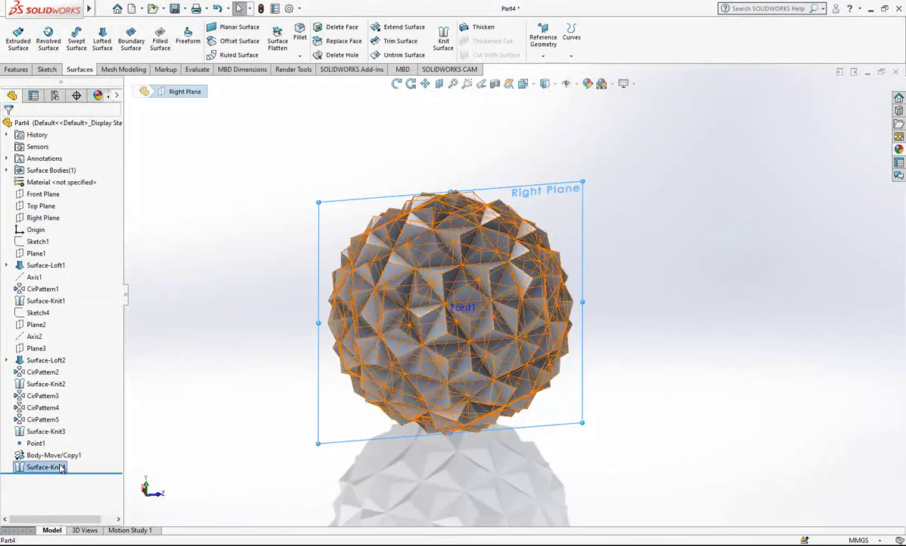
pyautogui.click(61, 467)
pyautogui.click(203, 386)
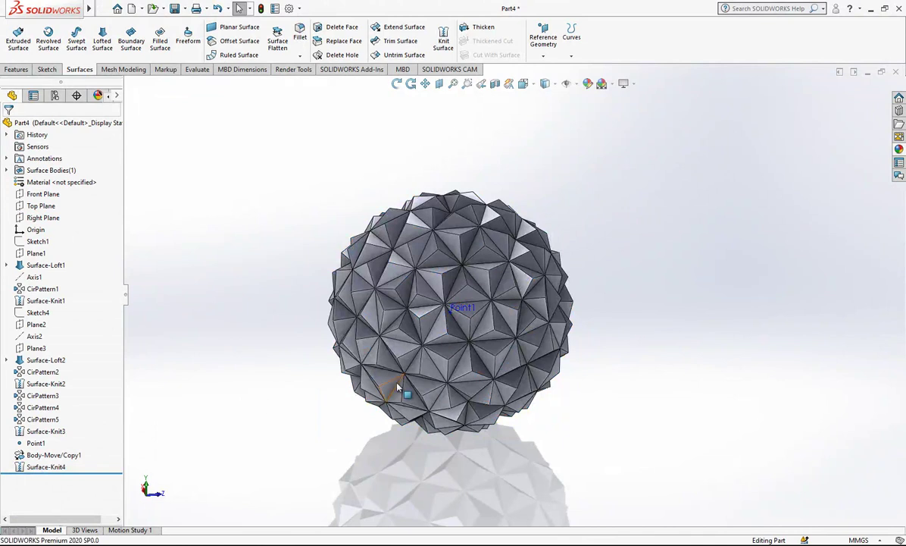
pyautogui.scroll(-3, 401, 389)
pyautogui.moveTo(401, 389)
pyautogui.mouseDown(button='middle')
pyautogui.moveTo(583, 238)
pyautogui.moveTo(546, 284)
pyautogui.moveTo(589, 322)
pyautogui.moveTo(548, 360)
pyautogui.moveTo(474, 307)
pyautogui.moveTo(465, 319)
pyautogui.moveTo(453, 265)
pyautogui.moveTo(466, 322)
pyautogui.mouseUp(button='middle')
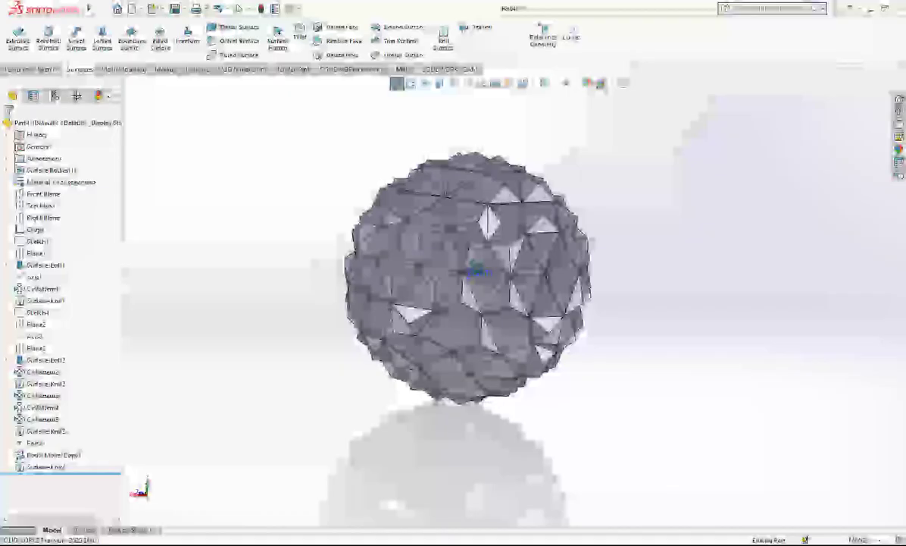
pyautogui.scroll(-2, 466, 322)
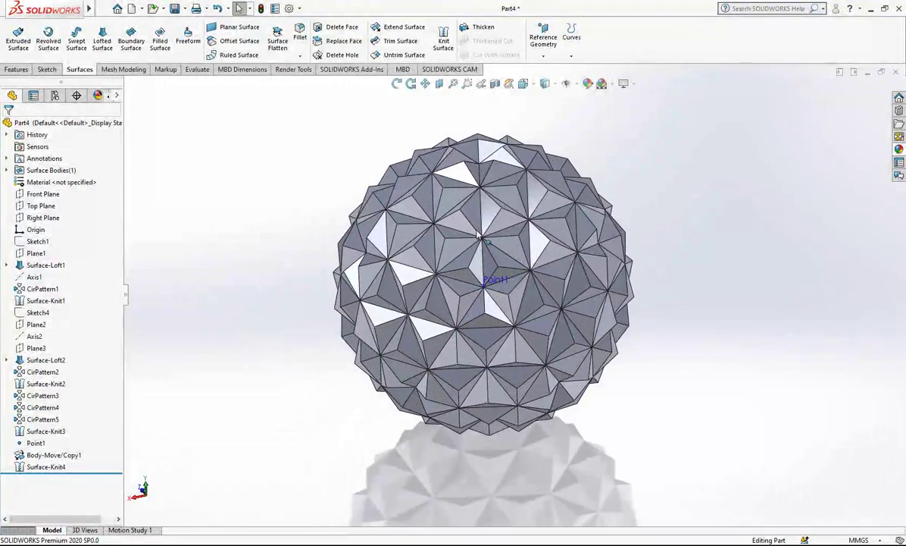
pyautogui.scroll(-2, 466, 322)
pyautogui.moveTo(466, 322)
pyautogui.mouseDown(button='middle')
pyautogui.moveTo(546, 333)
pyautogui.moveTo(495, 293)
pyautogui.moveTo(504, 294)
pyautogui.moveTo(477, 310)
pyautogui.moveTo(479, 349)
pyautogui.moveTo(478, 303)
pyautogui.mouseUp(button='middle')
pyautogui.scroll(-3, 482, 364)
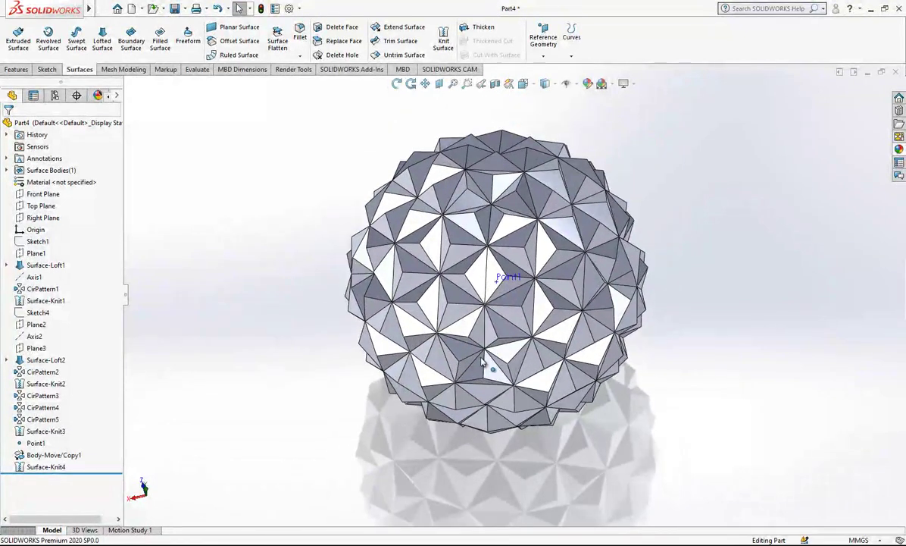
pyautogui.scroll(2, 475, 272)
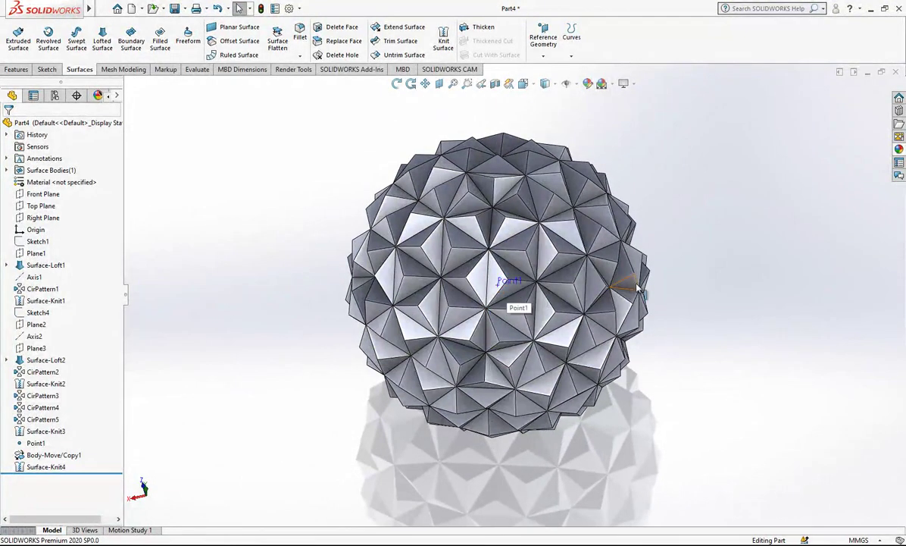